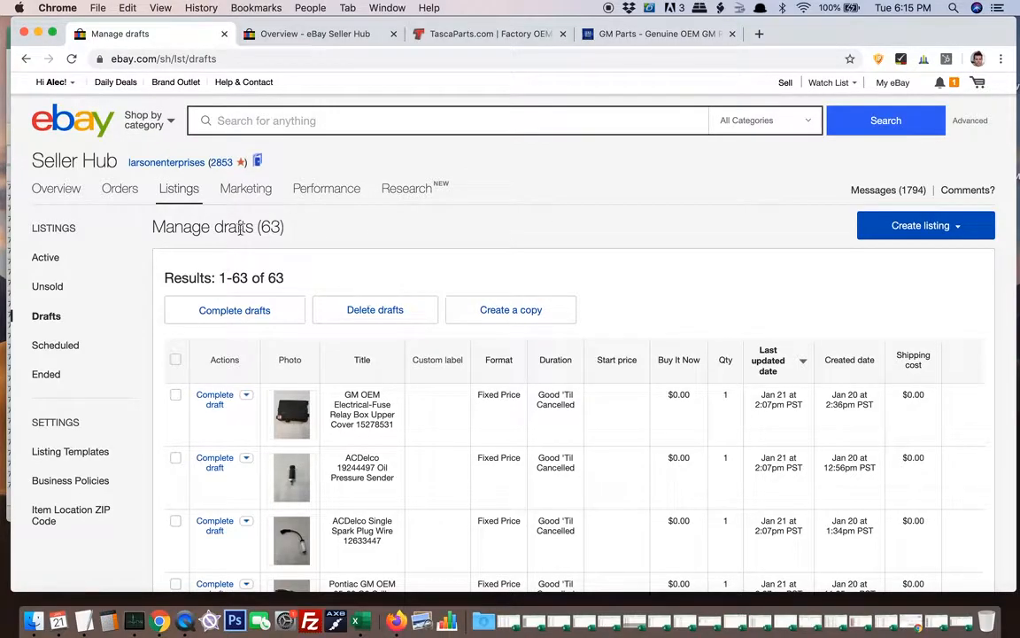
Go to the Seller Hub selling overview, then open the draft listings page.
{"action": "left_click", "coordinate": [51, 193]}
{"action": "mouse_move", "coordinate": [910, 90]}
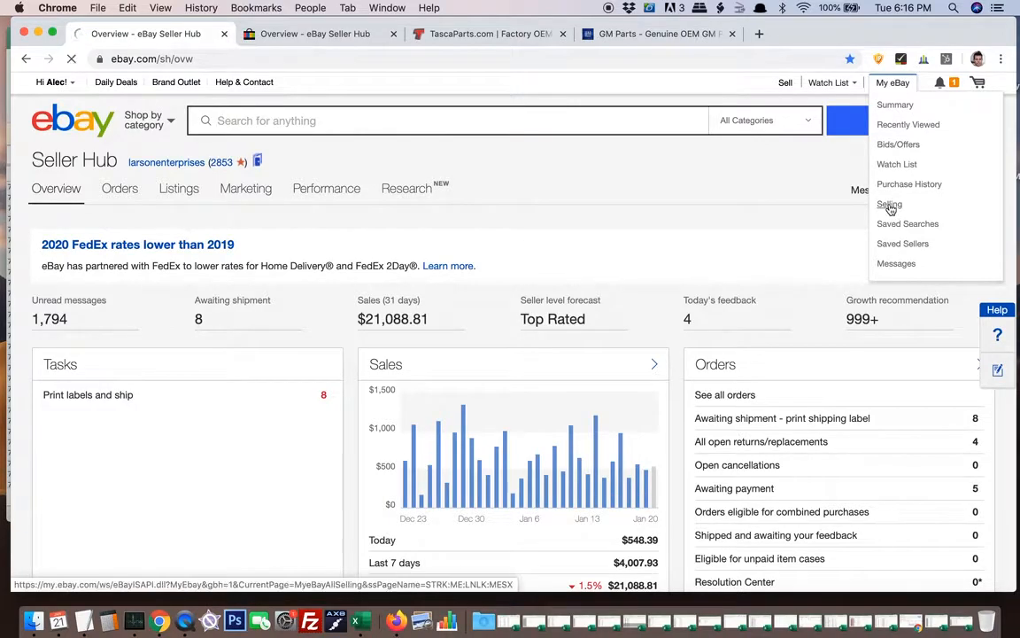
{"action": "left_click", "coordinate": [890, 206]}
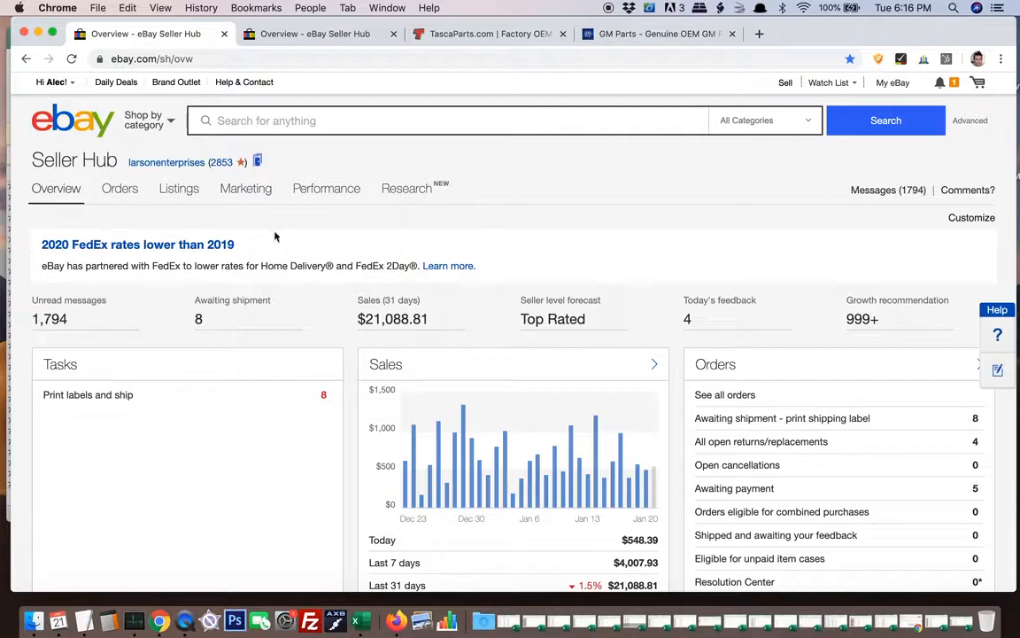
{"action": "mouse_move", "coordinate": [186, 194]}
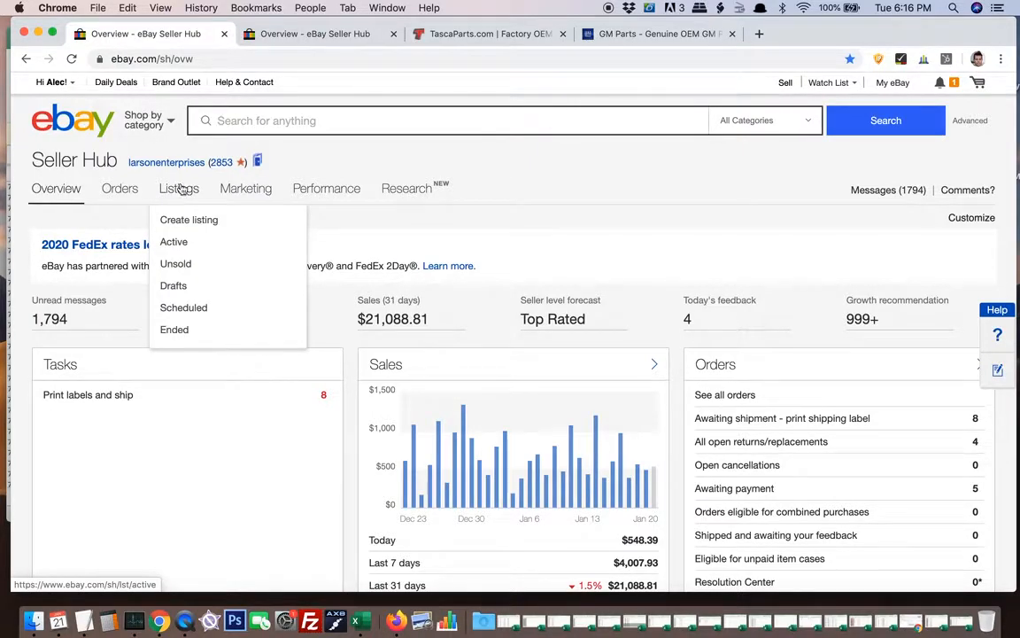
{"action": "left_click", "coordinate": [174, 287]}
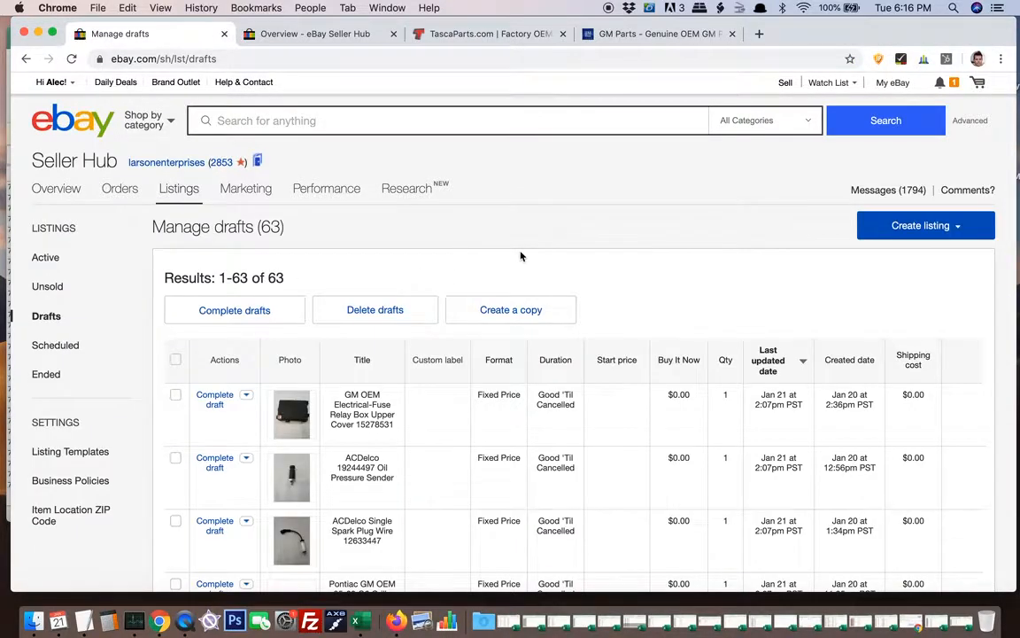
Look through the draft listings, examining their photos, titles and part numbers.
{"action": "scroll", "coordinate": [521, 257], "scroll_direction": "down", "scroll_amount": 3}
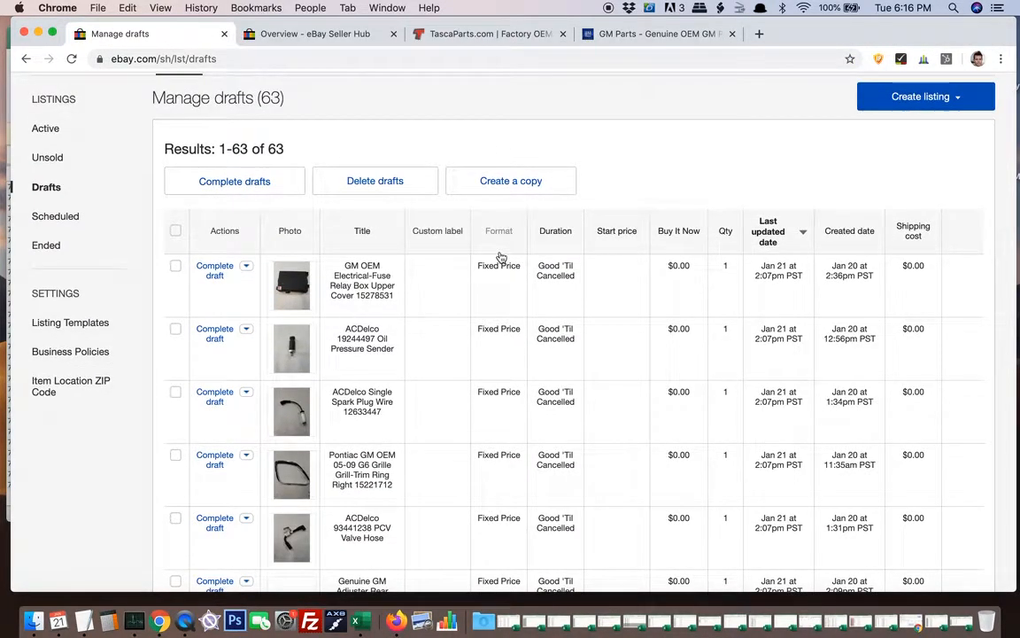
{"action": "scroll", "coordinate": [614, 323], "scroll_direction": "up", "scroll_amount": 3}
{"action": "scroll", "coordinate": [583, 414], "scroll_direction": "down", "scroll_amount": 5}
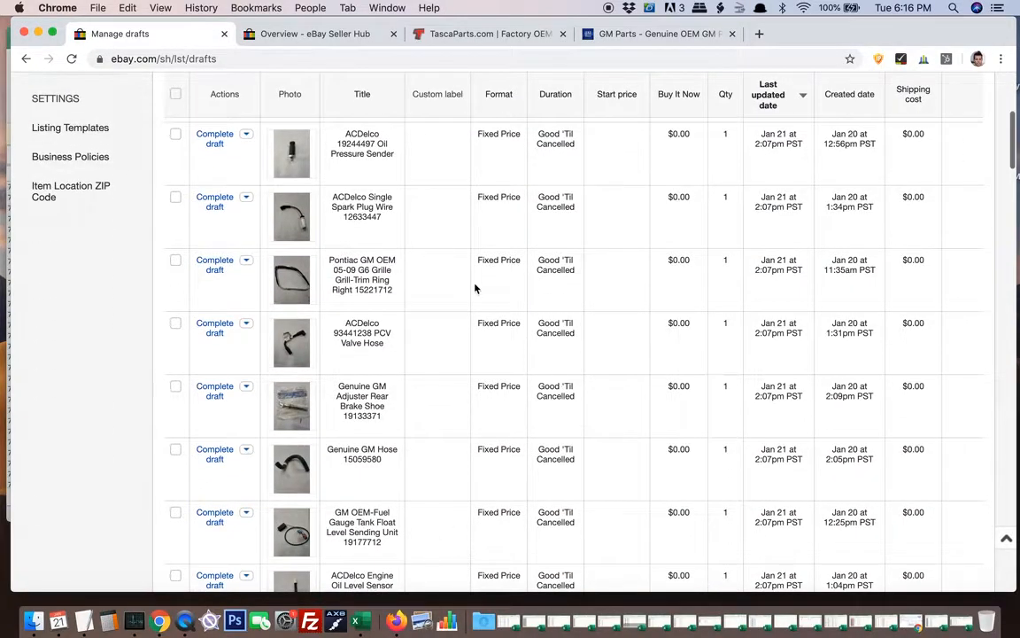
{"action": "scroll", "coordinate": [433, 187], "scroll_direction": "up", "scroll_amount": 5}
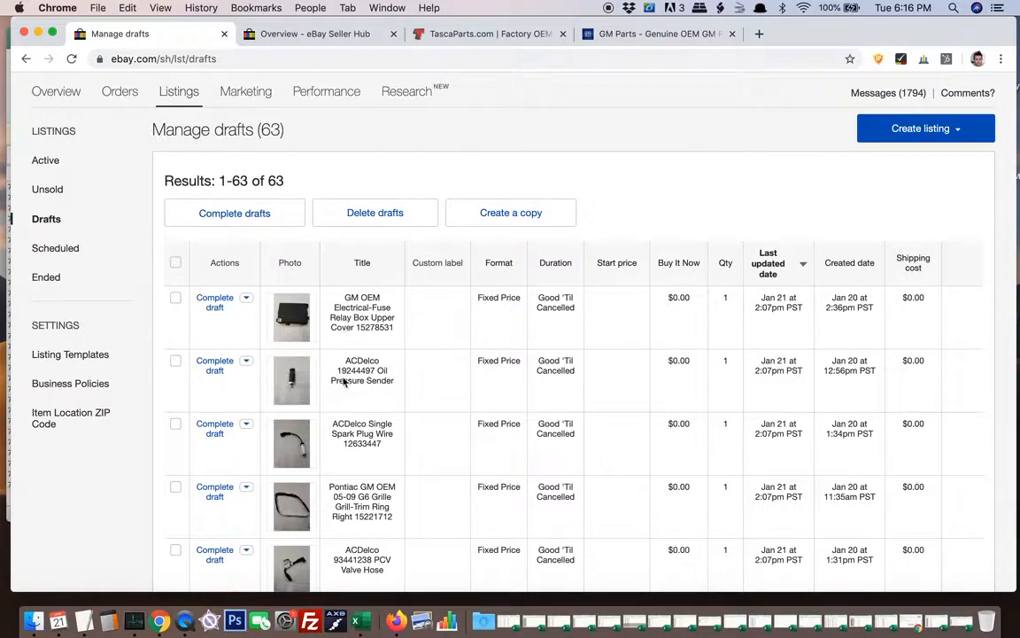
{"action": "scroll", "coordinate": [344, 381], "scroll_direction": "down", "scroll_amount": 3}
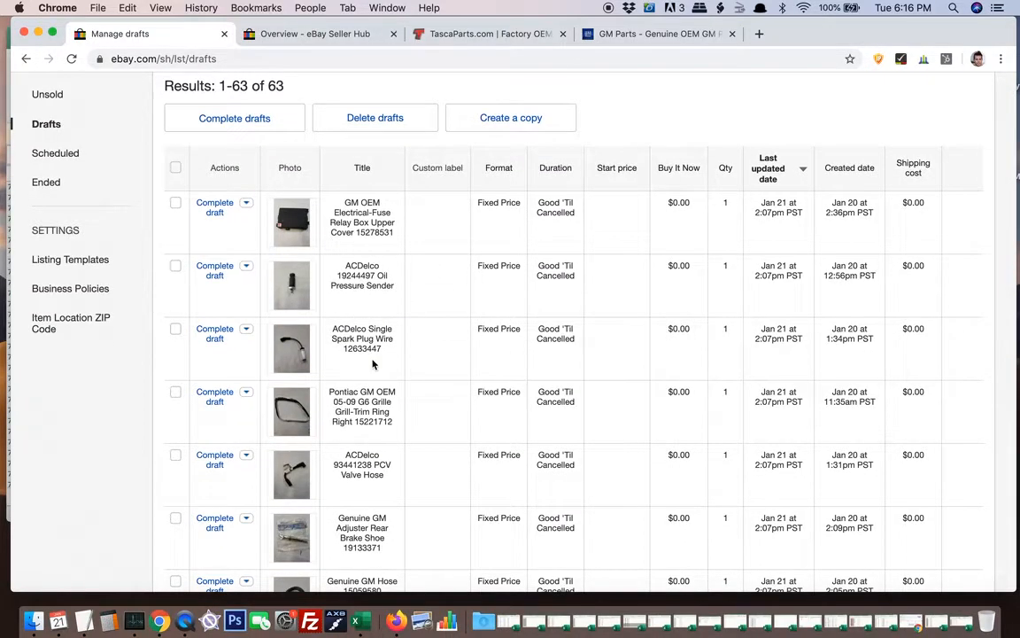
{"action": "scroll", "coordinate": [372, 363], "scroll_direction": "down", "scroll_amount": 10}
{"action": "scroll", "coordinate": [372, 363], "scroll_direction": "down", "scroll_amount": 5}
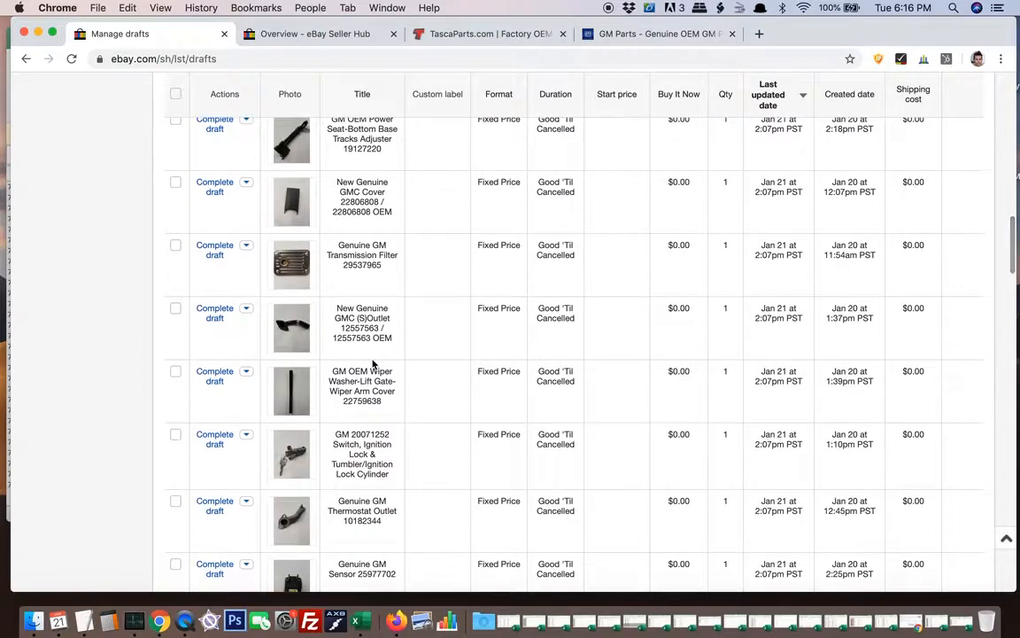
{"action": "scroll", "coordinate": [372, 364], "scroll_direction": "up", "scroll_amount": 15}
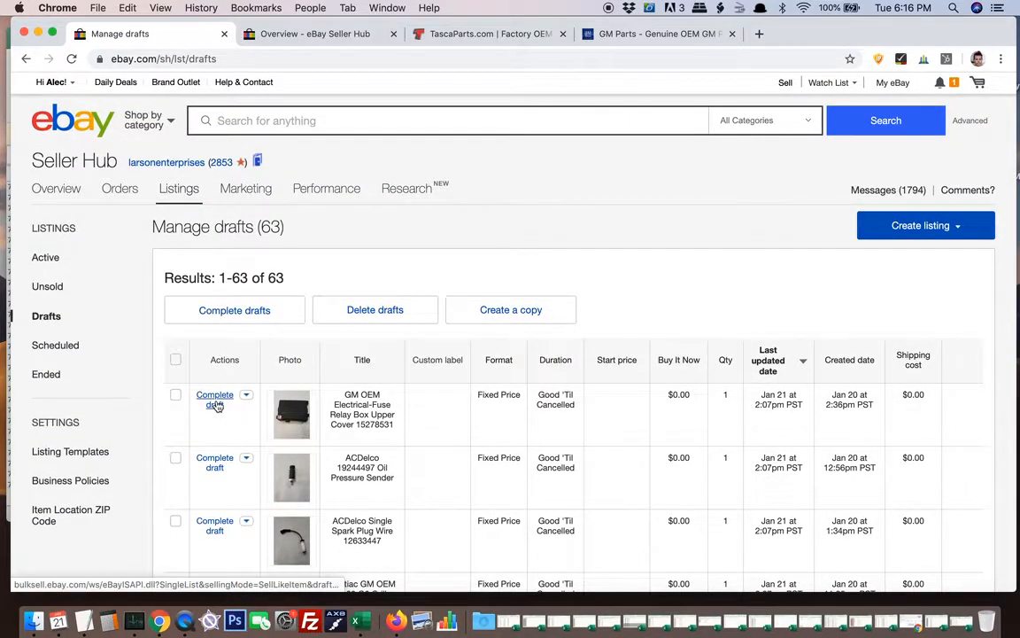
Open the ACDelco 19244497 Oil Pressure Sender draft for completion in a separate tab.
{"action": "scroll", "coordinate": [217, 406], "scroll_direction": "down", "scroll_amount": 5}
{"action": "right_click", "coordinate": [220, 237]}
{"action": "left_click", "coordinate": [266, 240]}
{"action": "left_click", "coordinate": [288, 34]}
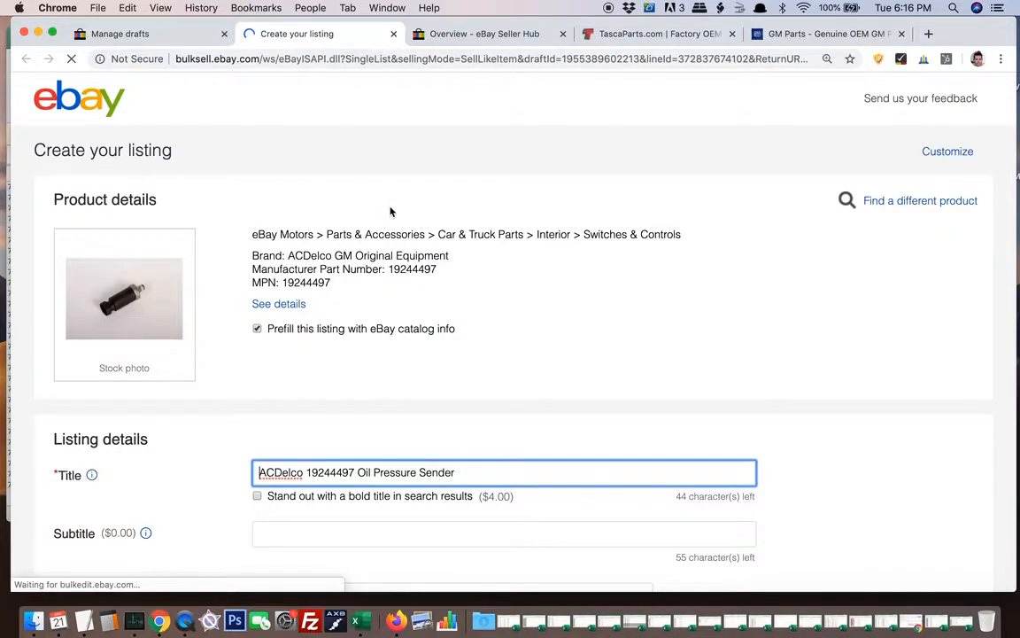
Review the oil pressure sender draft's title, store category, condition and photos.
{"action": "scroll", "coordinate": [392, 211], "scroll_direction": "down", "scroll_amount": 4}
{"action": "scroll", "coordinate": [390, 212], "scroll_direction": "down", "scroll_amount": 12}
{"action": "scroll", "coordinate": [391, 212], "scroll_direction": "up", "scroll_amount": 4}
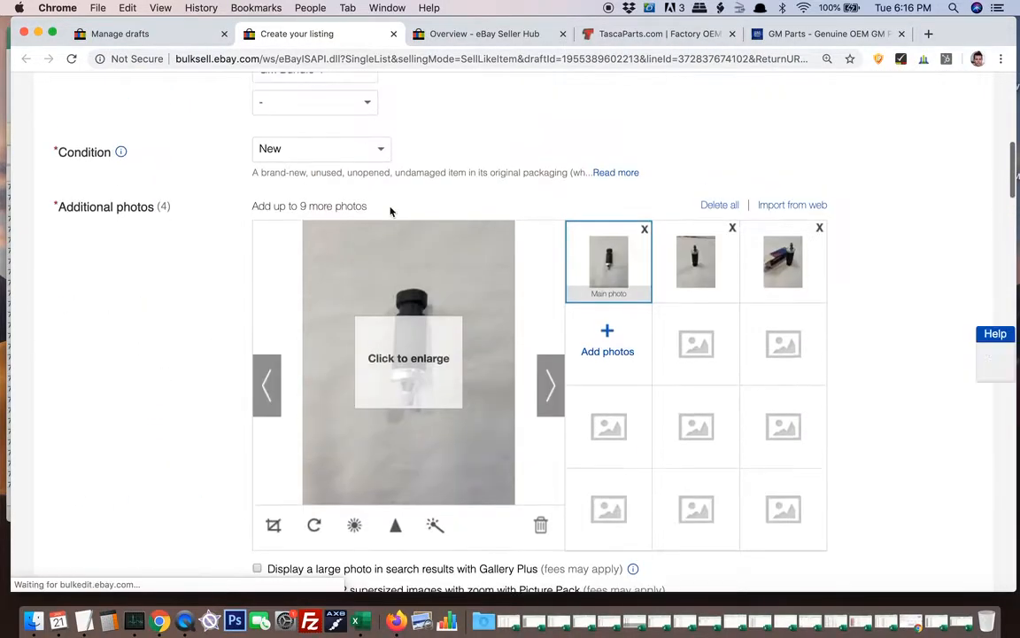
{"action": "scroll", "coordinate": [558, 162], "scroll_direction": "up", "scroll_amount": 10}
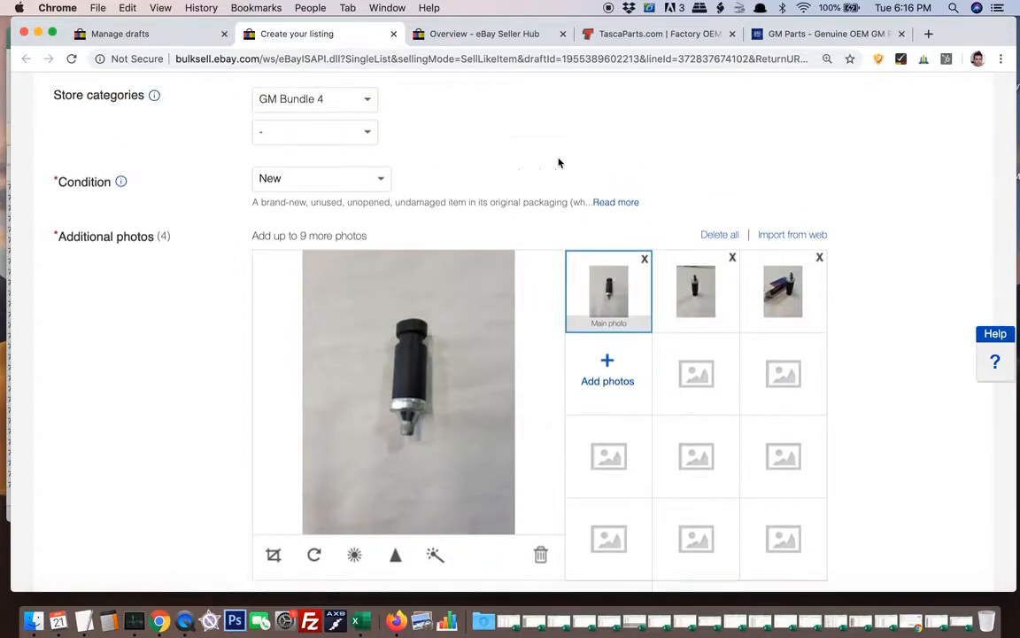
{"action": "scroll", "coordinate": [547, 166], "scroll_direction": "down", "scroll_amount": 5}
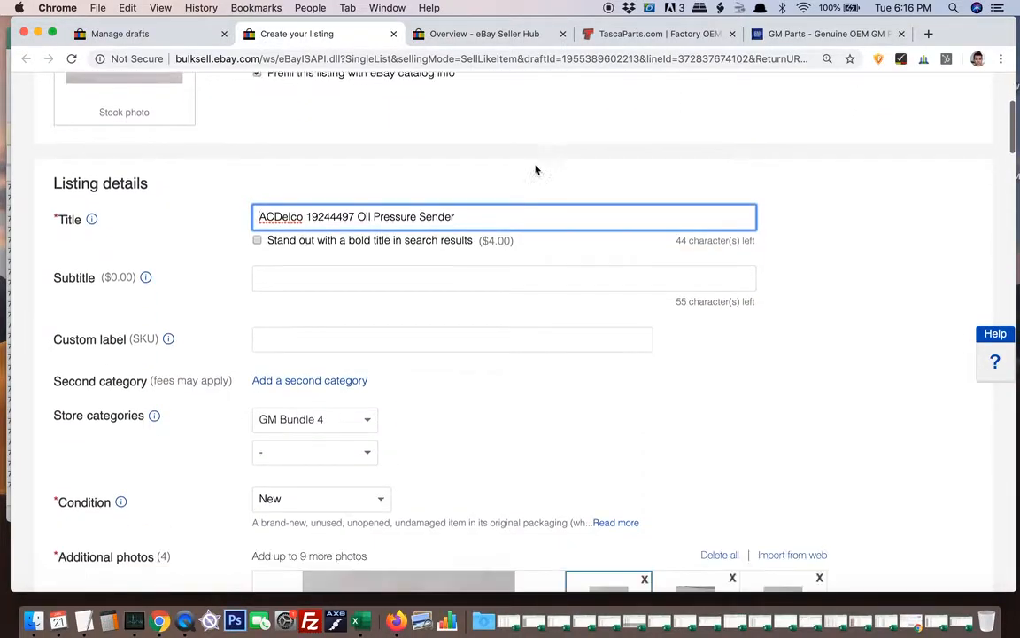
Search eBay for part number 19244497 from the draft's title and examine the competing listings and their prices.
{"action": "double_click", "coordinate": [331, 217]}
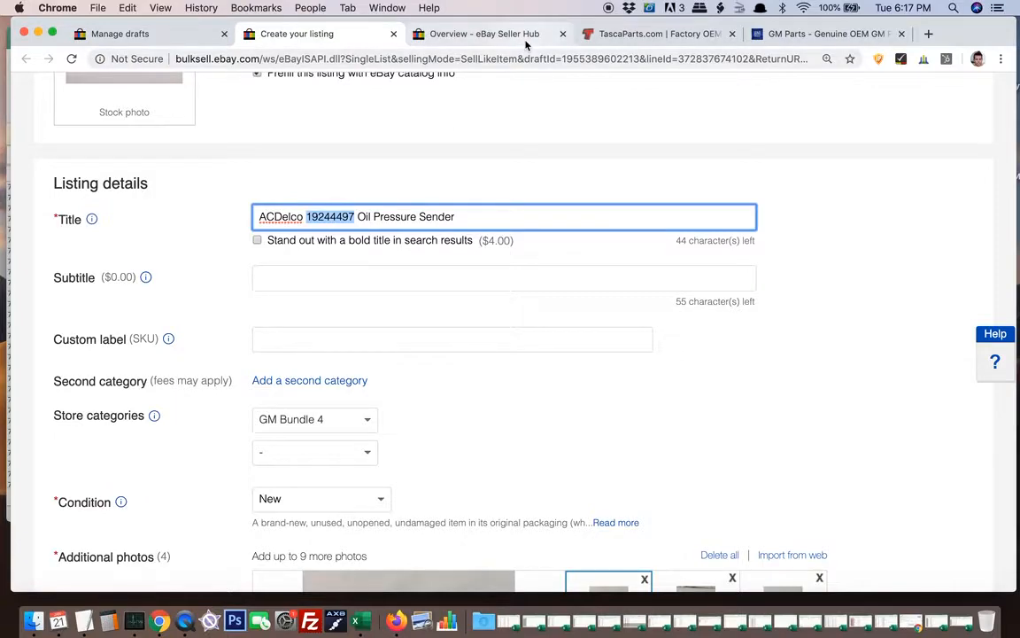
{"action": "left_click", "coordinate": [472, 36]}
{"action": "left_click", "coordinate": [434, 124]}
{"action": "type", "text": "19244497'"}
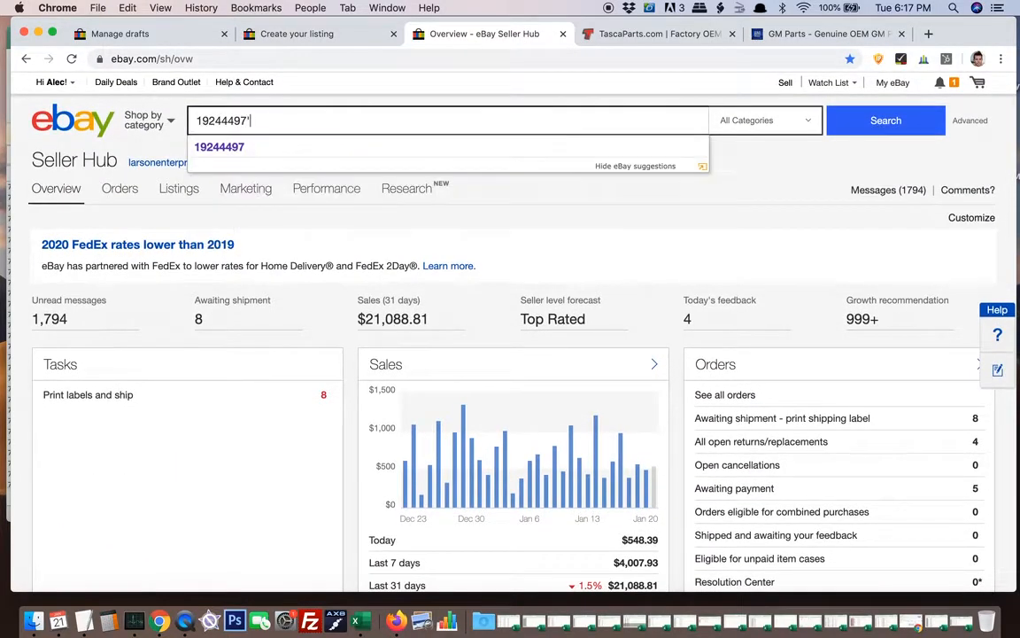
{"action": "key", "text": "Return"}
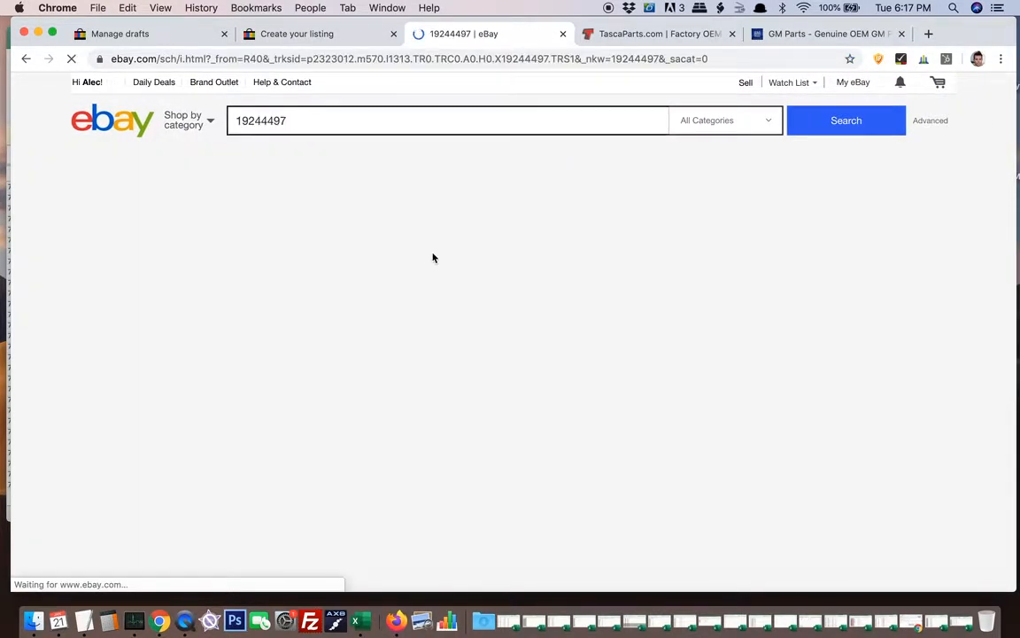
{"action": "scroll", "coordinate": [526, 354], "scroll_direction": "down", "scroll_amount": 10}
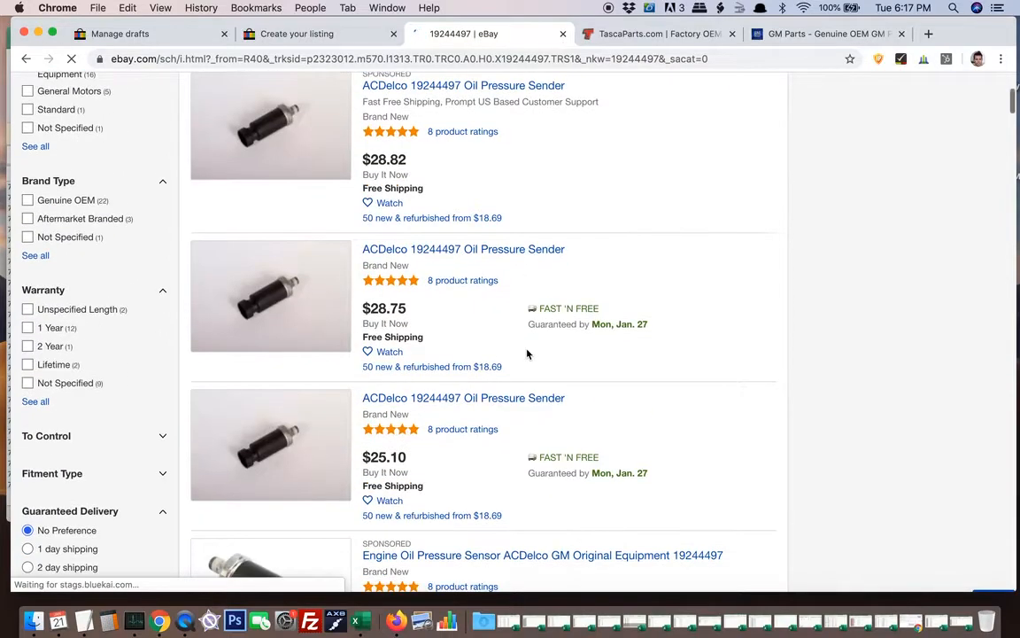
{"action": "scroll", "coordinate": [526, 354], "scroll_direction": "down", "scroll_amount": 10}
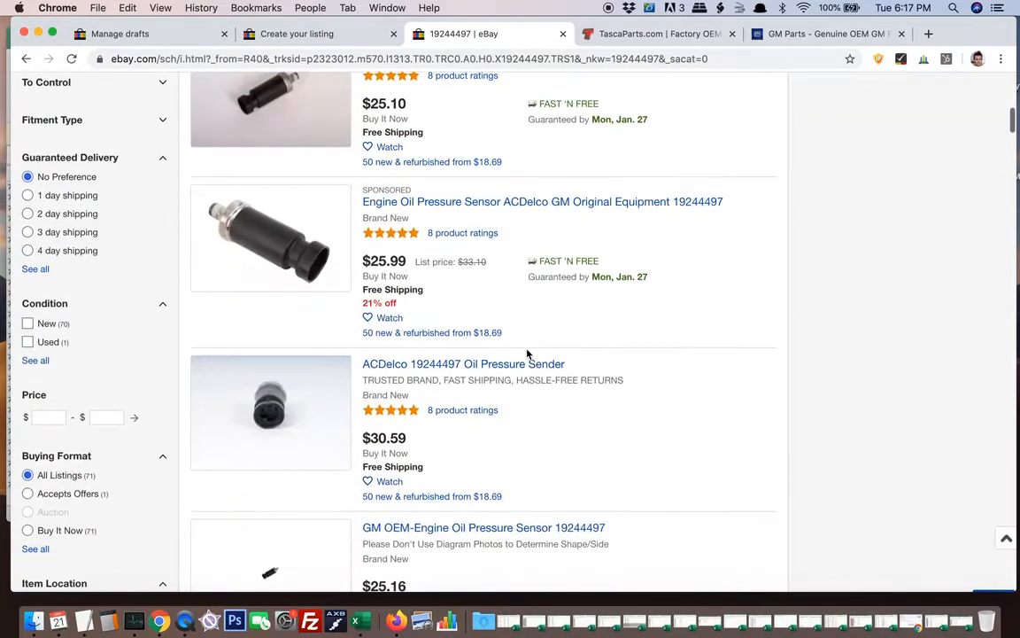
{"action": "scroll", "coordinate": [527, 355], "scroll_direction": "down", "scroll_amount": 2}
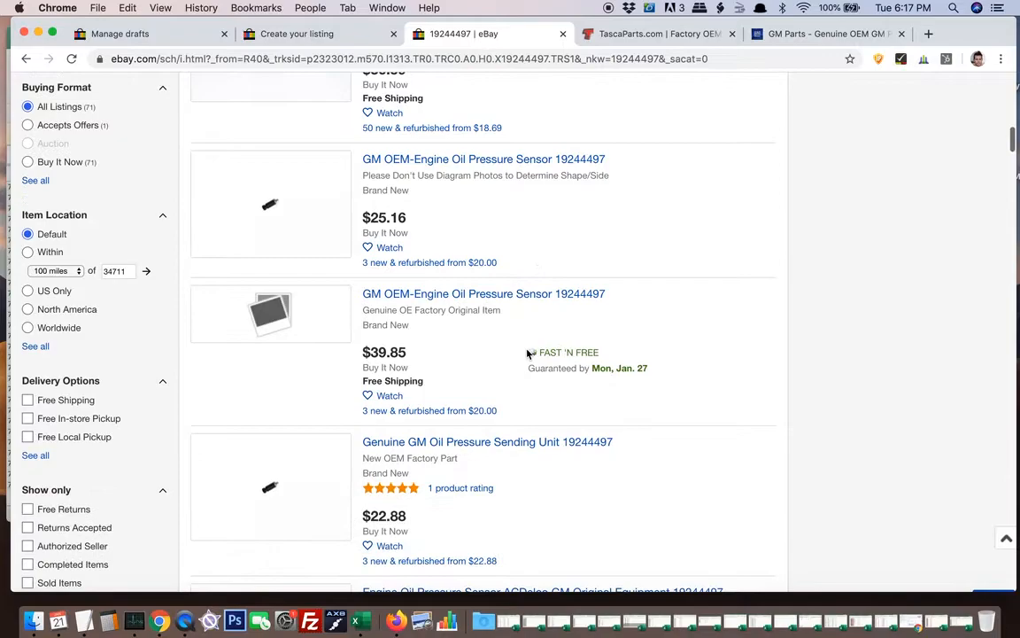
{"action": "scroll", "coordinate": [502, 284], "scroll_direction": "down", "scroll_amount": 12}
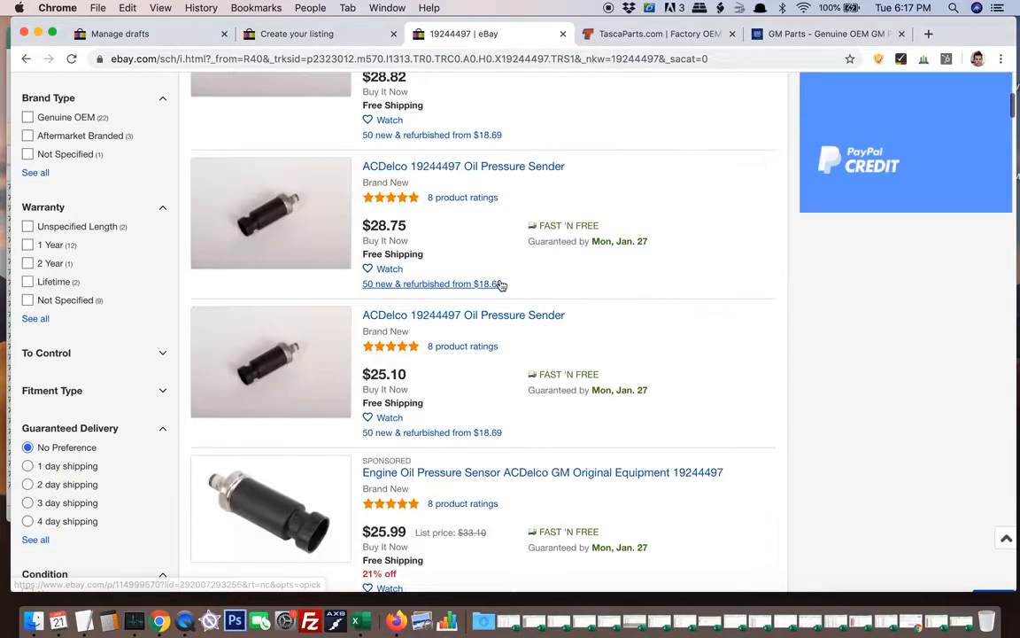
Check the draft again and compare it with the titles, prices and shipping terms of the competing 19244497 listings.
{"action": "left_click", "coordinate": [285, 34]}
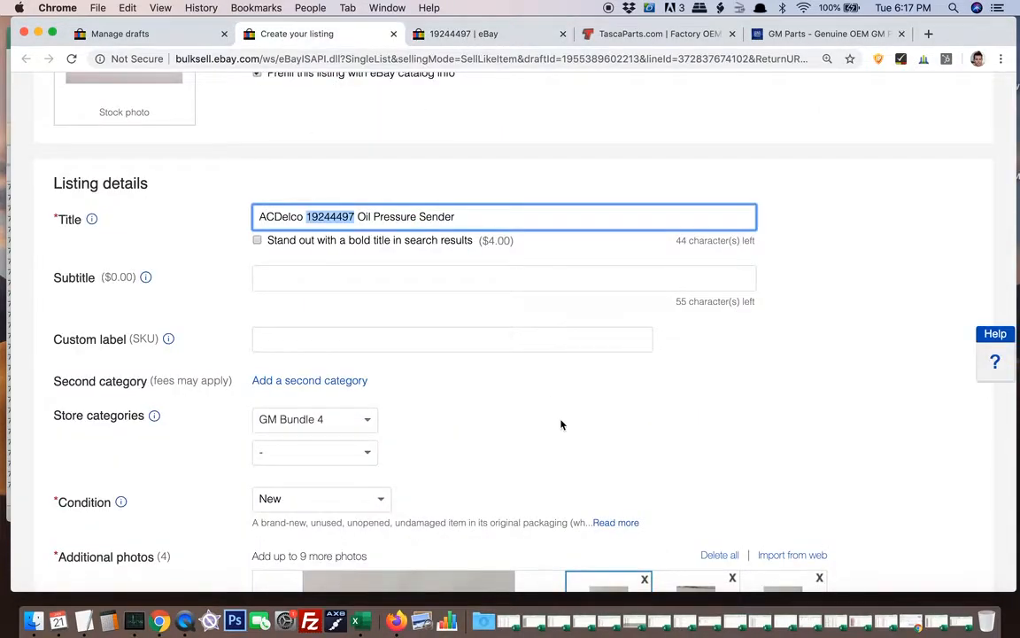
{"action": "scroll", "coordinate": [561, 424], "scroll_direction": "down", "scroll_amount": 8}
{"action": "scroll", "coordinate": [561, 424], "scroll_direction": "up", "scroll_amount": 8}
{"action": "left_click", "coordinate": [464, 34]}
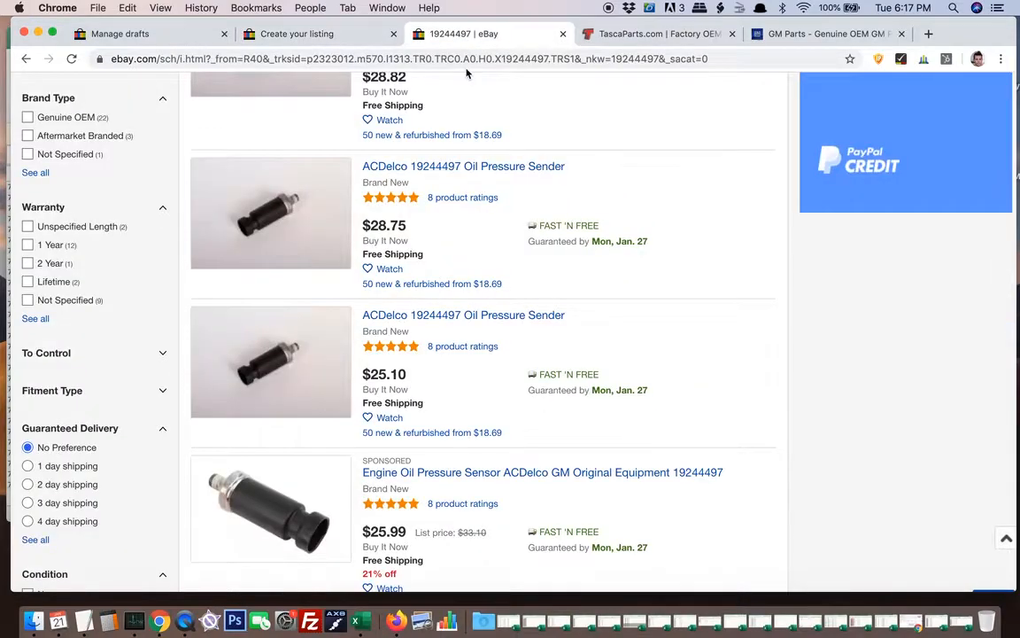
{"action": "scroll", "coordinate": [518, 320], "scroll_direction": "up", "scroll_amount": 3}
{"action": "scroll", "coordinate": [520, 322], "scroll_direction": "down", "scroll_amount": 4}
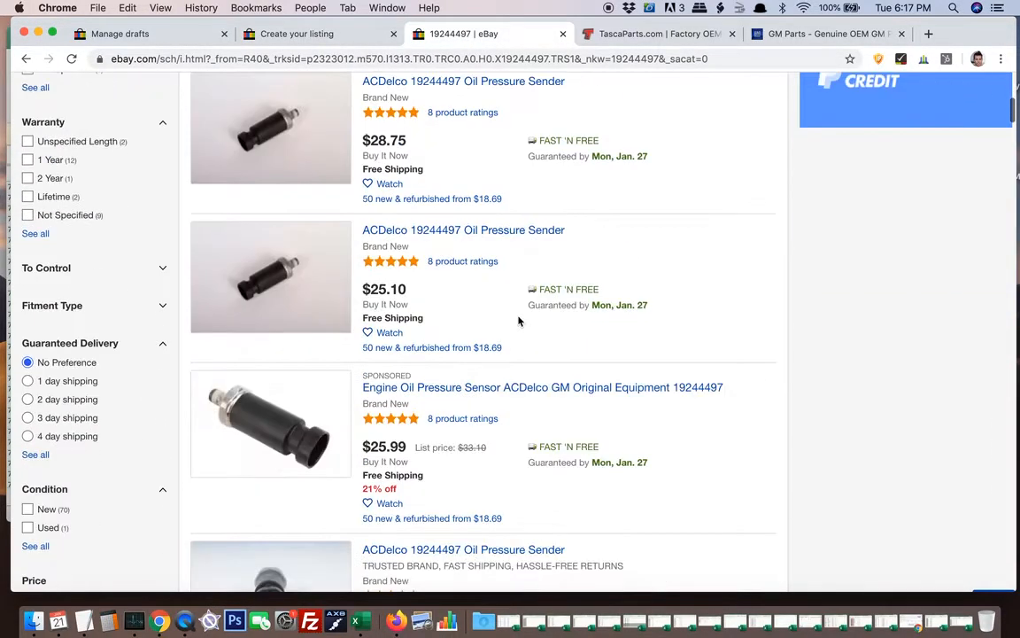
{"action": "scroll", "coordinate": [519, 320], "scroll_direction": "down", "scroll_amount": 3}
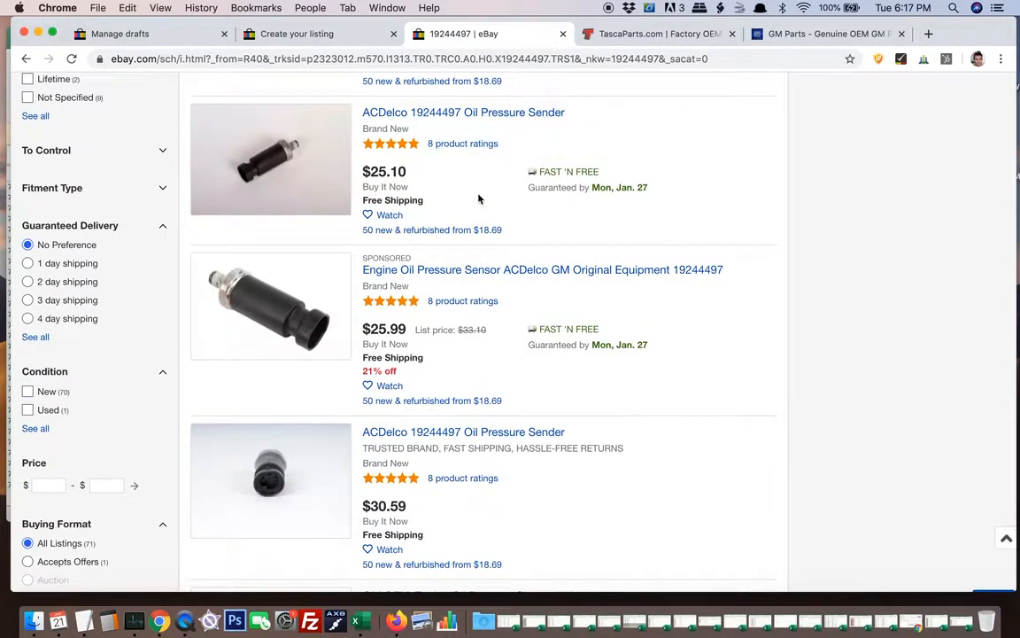
{"action": "scroll", "coordinate": [478, 198], "scroll_direction": "down", "scroll_amount": 2}
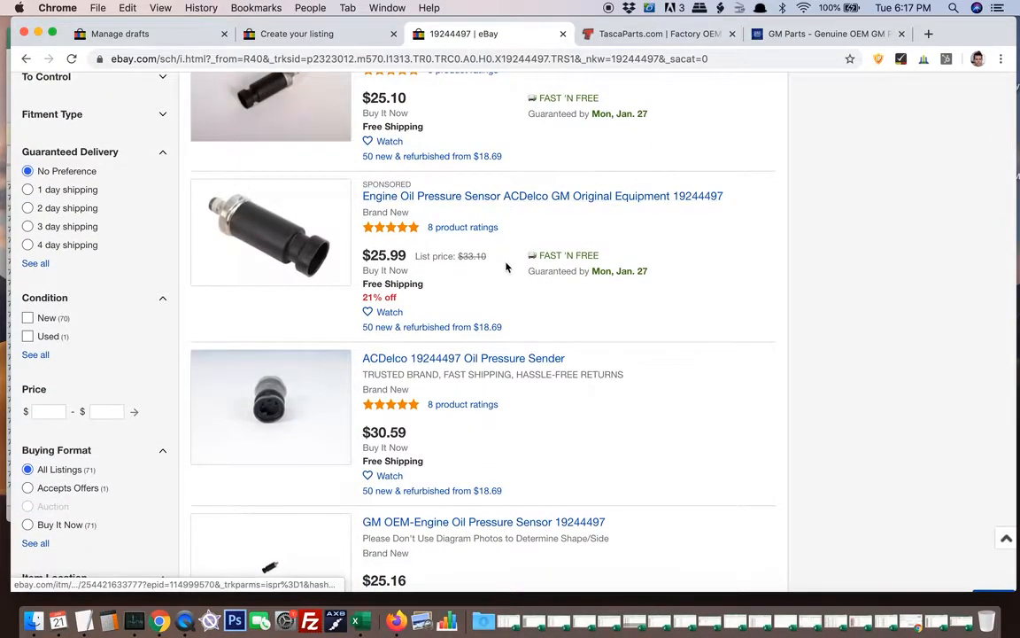
{"action": "scroll", "coordinate": [507, 266], "scroll_direction": "down", "scroll_amount": 5}
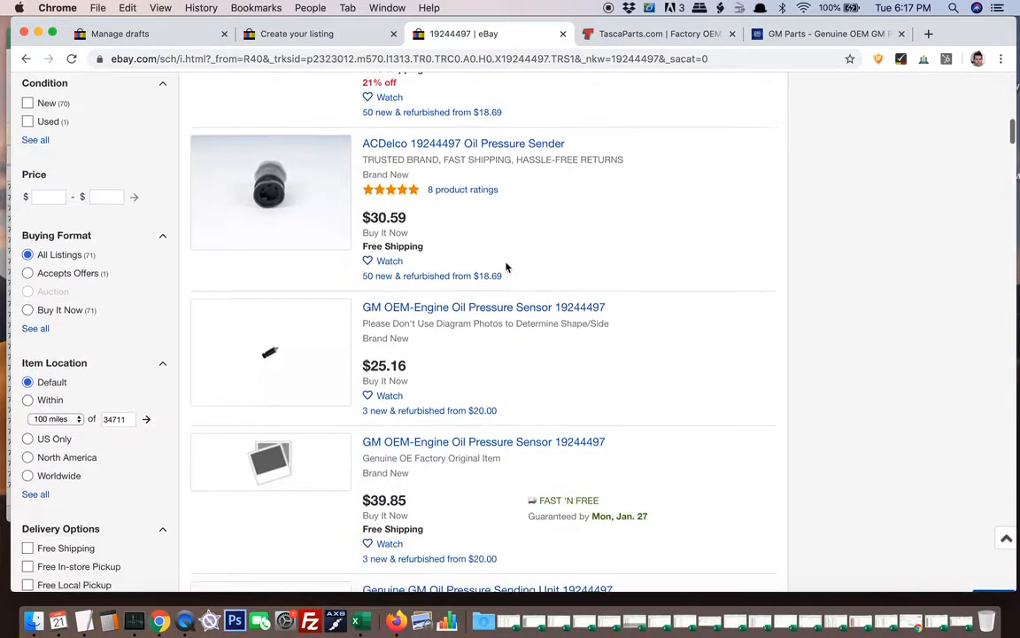
Examine the draft's third photo, item specifics and item description.
{"action": "left_click", "coordinate": [332, 43]}
{"action": "scroll", "coordinate": [458, 287], "scroll_direction": "down", "scroll_amount": 10}
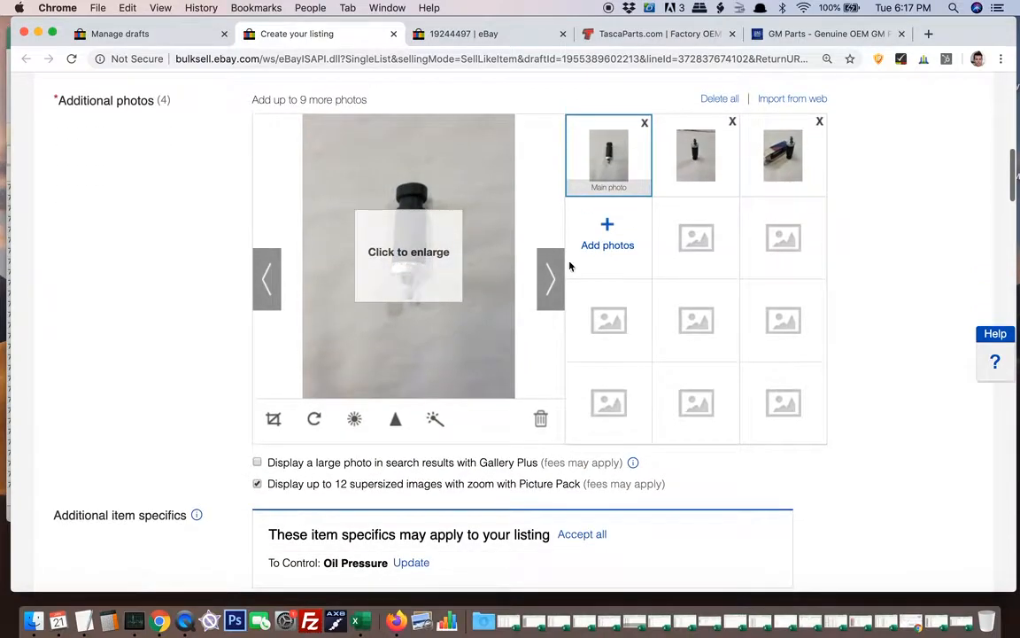
{"action": "left_click", "coordinate": [783, 158]}
{"action": "scroll", "coordinate": [568, 403], "scroll_direction": "down", "scroll_amount": 6}
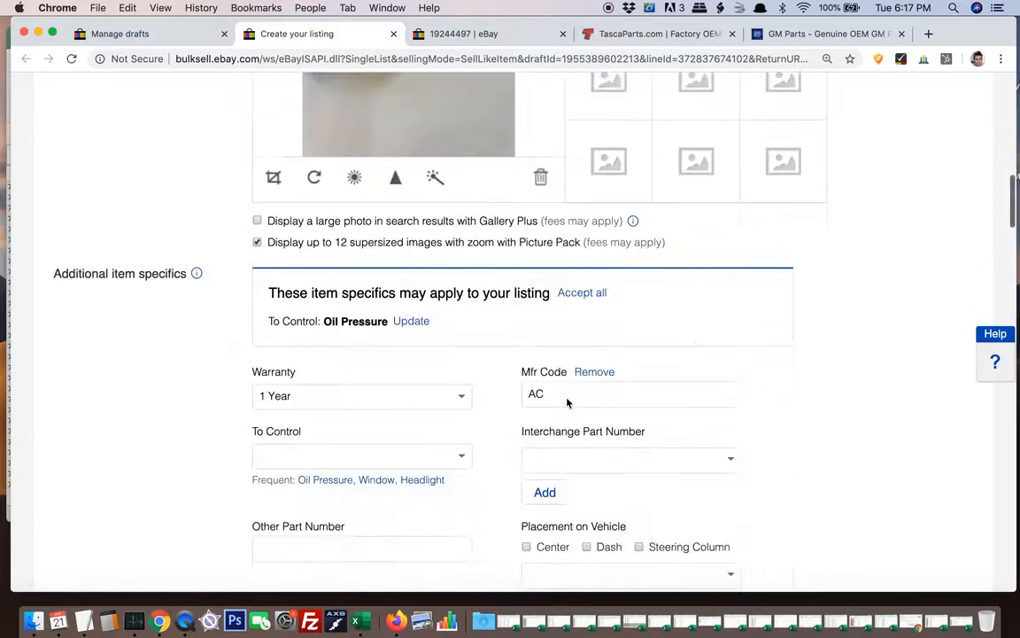
{"action": "scroll", "coordinate": [451, 404], "scroll_direction": "down", "scroll_amount": 19}
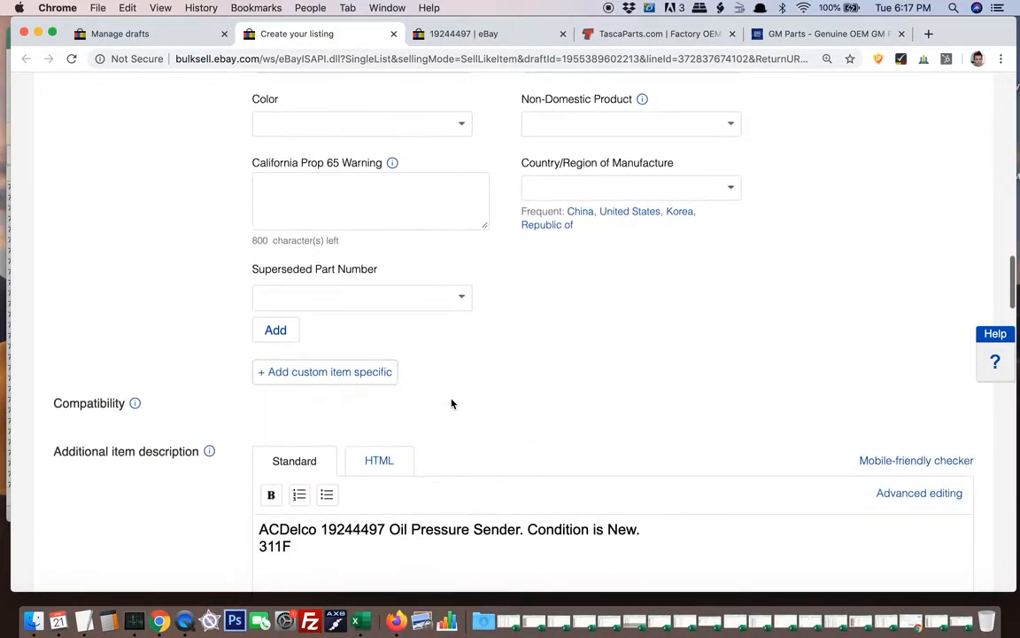
{"action": "scroll", "coordinate": [451, 403], "scroll_direction": "down", "scroll_amount": 4}
{"action": "double_click", "coordinate": [288, 380]}
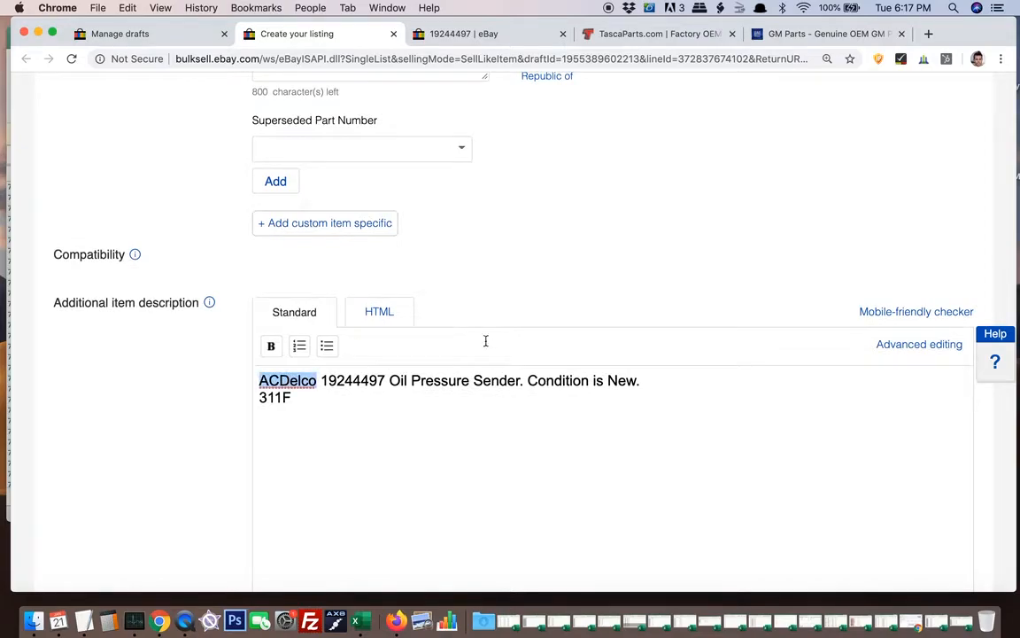
Browse further through the 19244497 search results to compare sellers' photos and prices.
{"action": "left_click", "coordinate": [519, 38]}
{"action": "scroll", "coordinate": [506, 280], "scroll_direction": "down", "scroll_amount": 10}
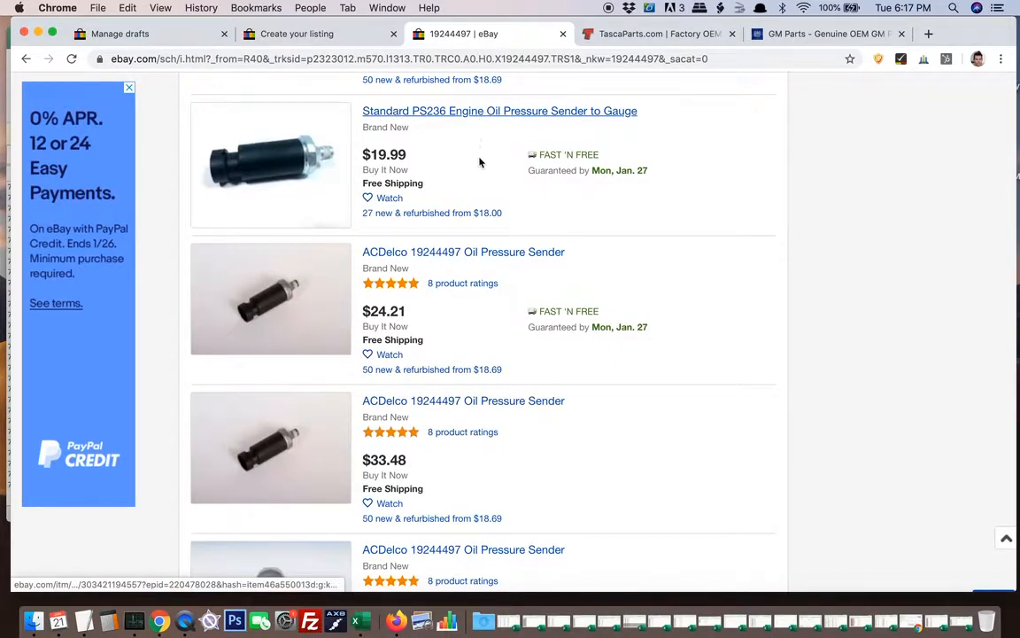
{"action": "scroll", "coordinate": [480, 162], "scroll_direction": "down", "scroll_amount": 10}
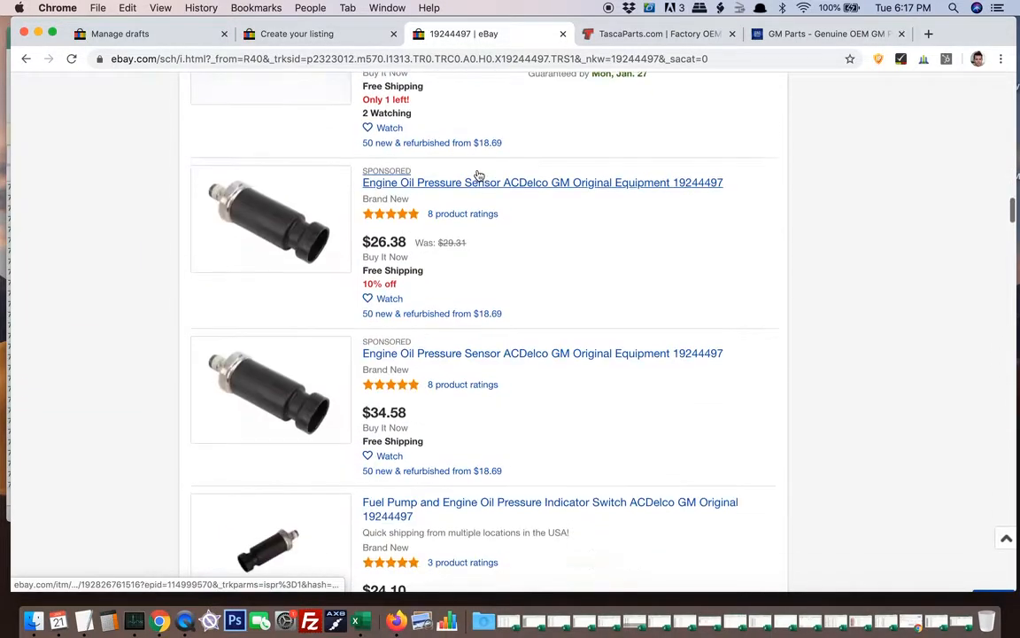
{"action": "scroll", "coordinate": [547, 289], "scroll_direction": "down", "scroll_amount": 5}
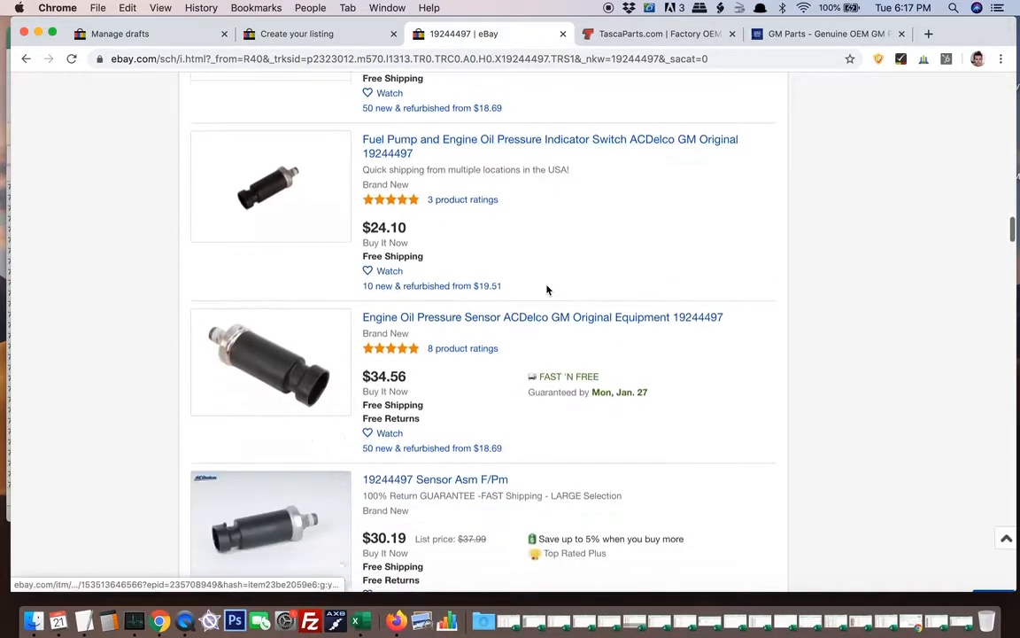
{"action": "scroll", "coordinate": [496, 381], "scroll_direction": "down", "scroll_amount": 10}
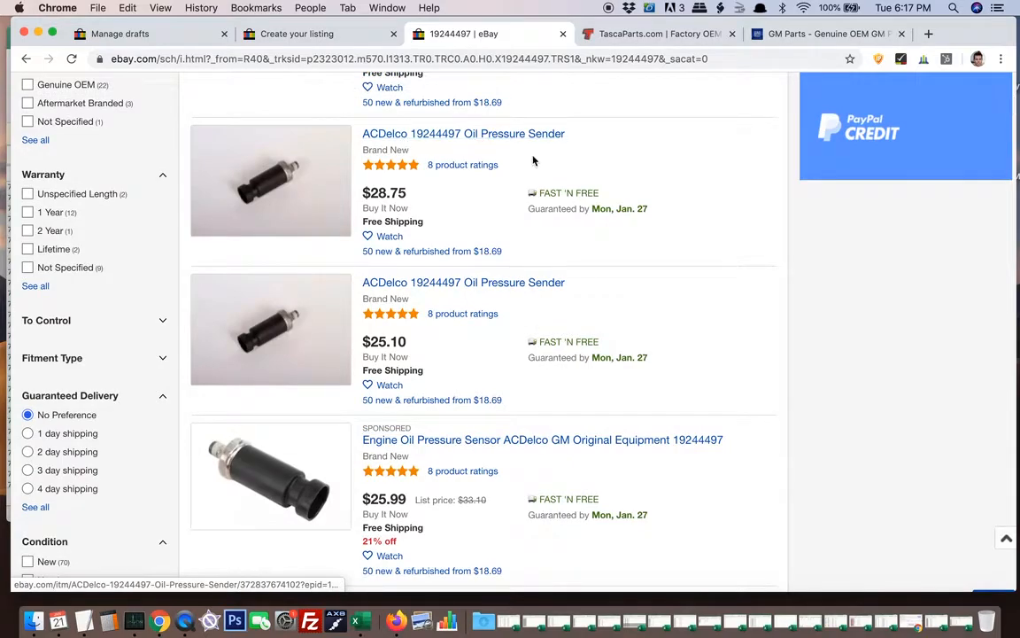
Compare the prices, titles and shipping terms of the competing 19244497 oil pressure sender listings in the search results.
{"action": "scroll", "coordinate": [415, 171], "scroll_direction": "up", "scroll_amount": 5}
{"action": "scroll", "coordinate": [414, 171], "scroll_direction": "down", "scroll_amount": 3}
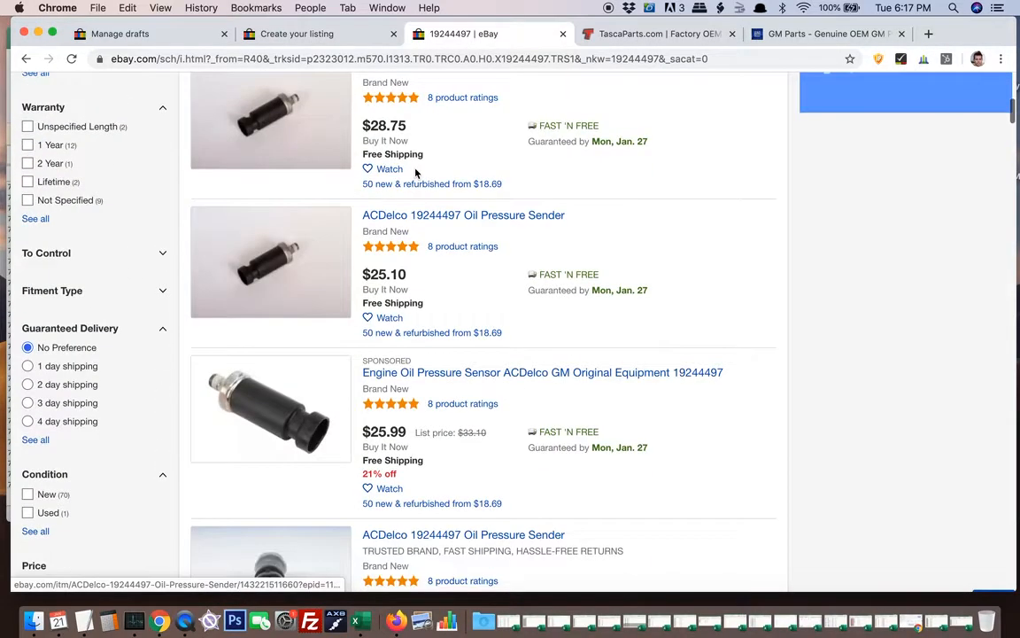
{"action": "scroll", "coordinate": [512, 303], "scroll_direction": "up", "scroll_amount": 1}
{"action": "scroll", "coordinate": [512, 303], "scroll_direction": "down", "scroll_amount": 3}
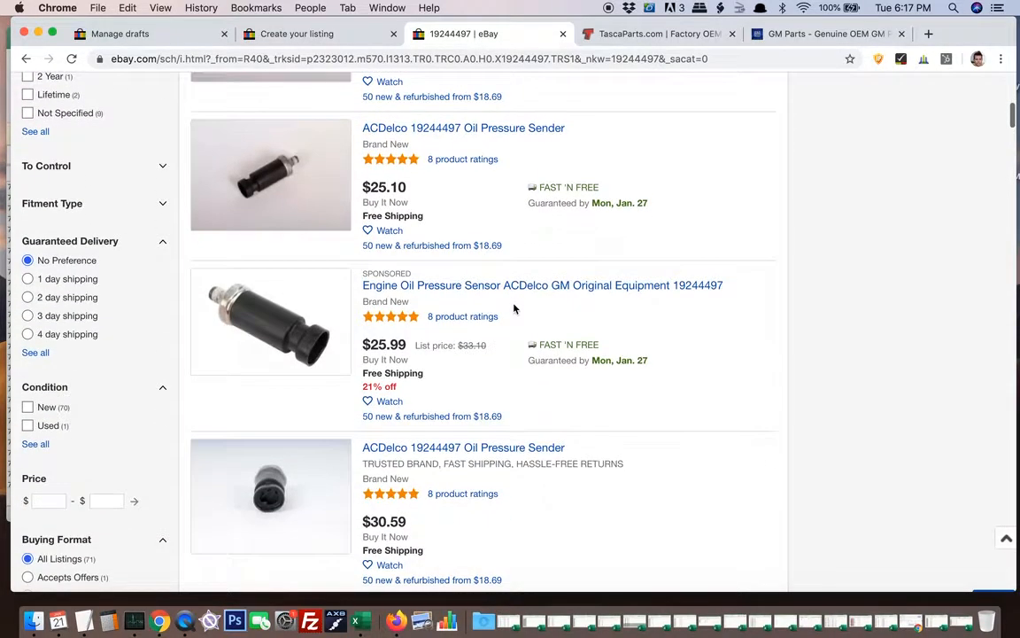
{"action": "scroll", "coordinate": [512, 303], "scroll_direction": "up", "scroll_amount": 5}
{"action": "scroll", "coordinate": [514, 307], "scroll_direction": "up", "scroll_amount": 3}
{"action": "scroll", "coordinate": [443, 284], "scroll_direction": "down", "scroll_amount": 5}
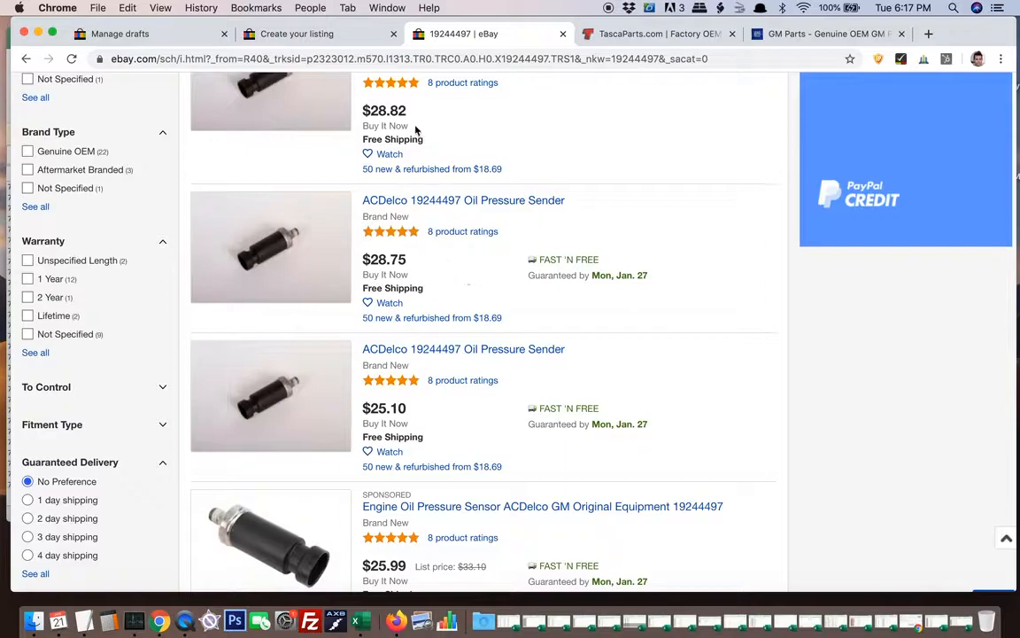
{"action": "scroll", "coordinate": [406, 323], "scroll_direction": "down", "scroll_amount": 1}
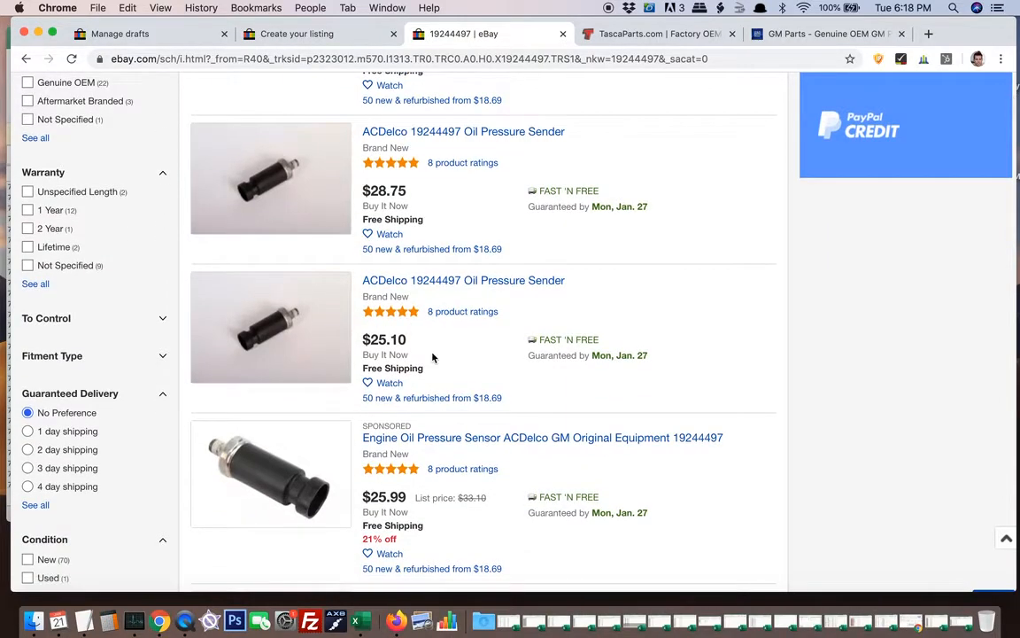
{"action": "scroll", "coordinate": [433, 358], "scroll_direction": "down", "scroll_amount": 3}
{"action": "scroll", "coordinate": [422, 412], "scroll_direction": "down", "scroll_amount": 8}
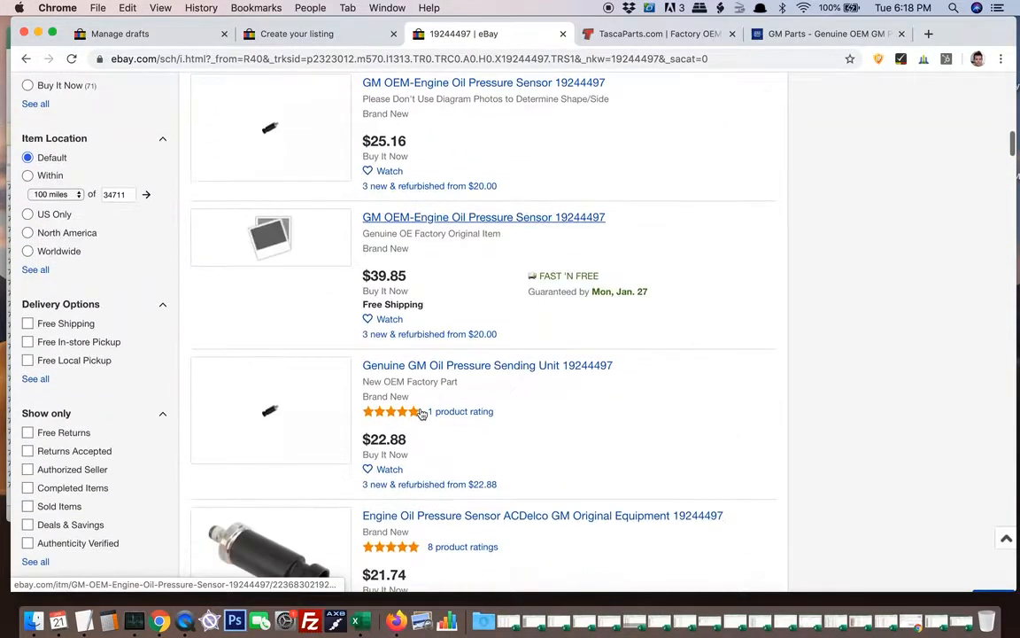
{"action": "scroll", "coordinate": [422, 413], "scroll_direction": "up", "scroll_amount": 2}
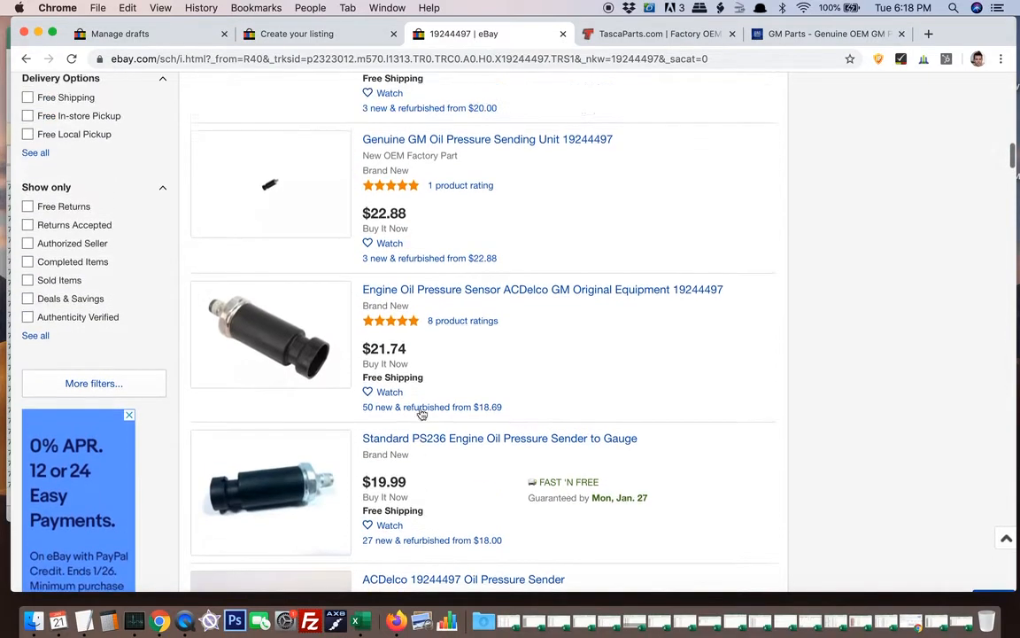
Open the Genuine GM Oil Pressure Sending Unit 19244497 listing in a new tab and check its photos, price and shipping cost.
{"action": "right_click", "coordinate": [441, 140]}
{"action": "left_click", "coordinate": [487, 145]}
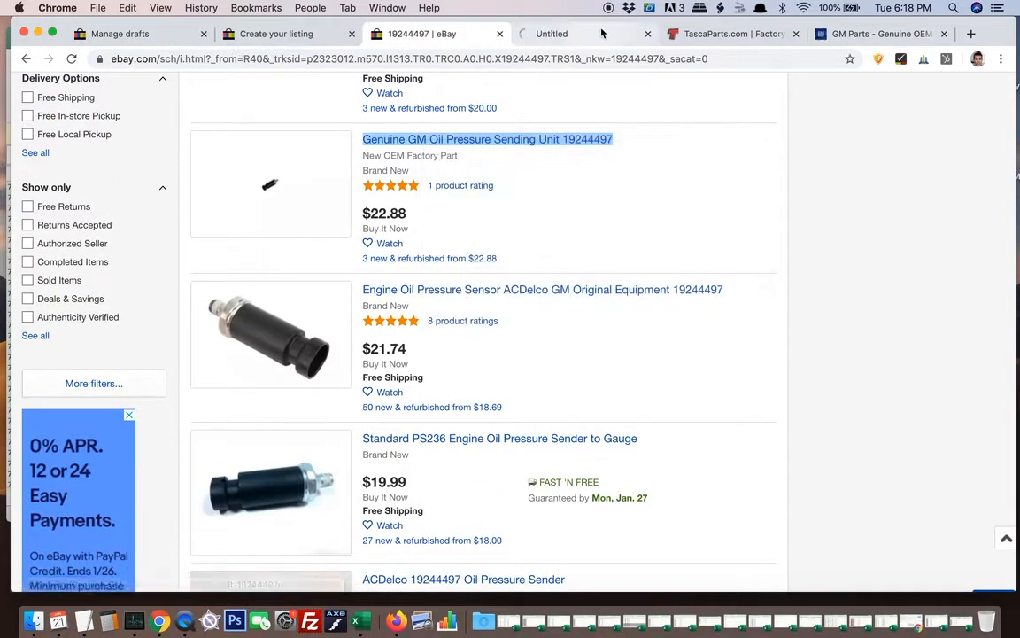
{"action": "key", "text": "ctrl+Tab"}
{"action": "scroll", "coordinate": [437, 297], "scroll_direction": "down", "scroll_amount": 3}
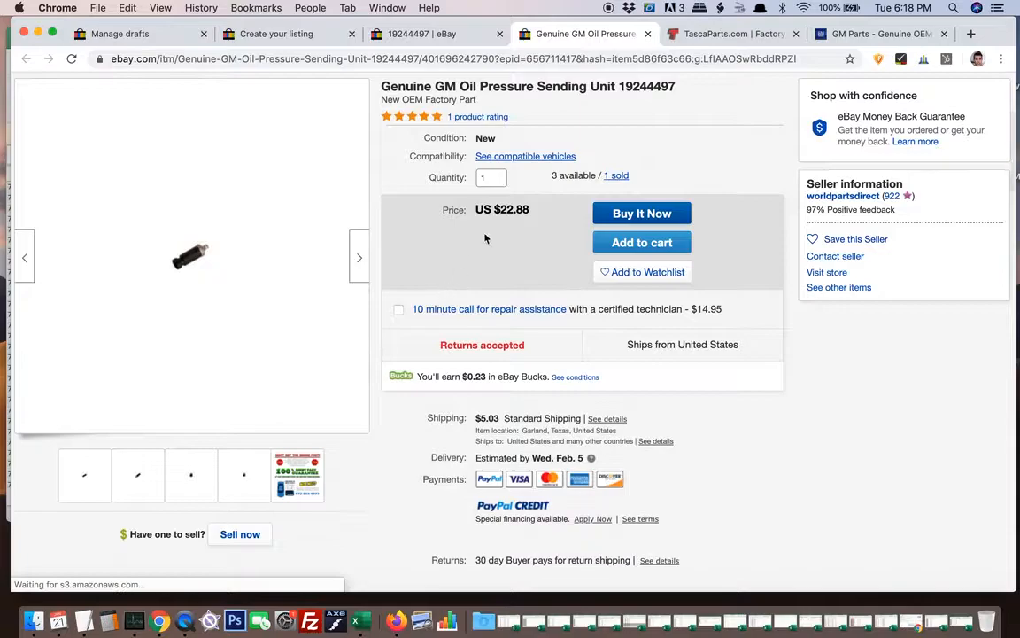
{"action": "key", "text": "ctrl+shift+Tab"}
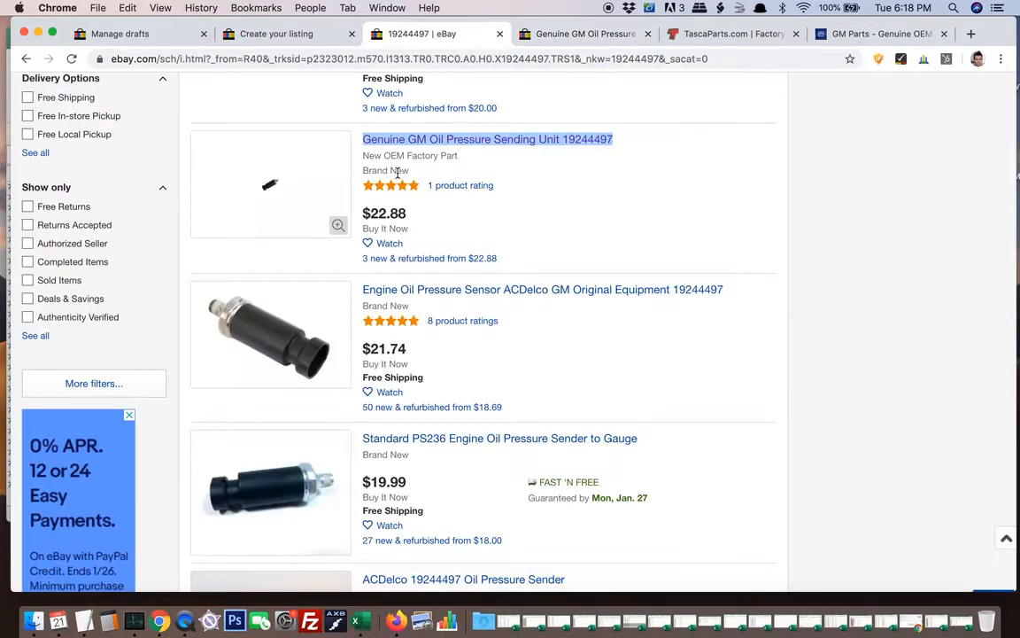
Compare the remaining free-shipping offers around the Standard PS236 and ACDelco listings in the search results.
{"action": "scroll", "coordinate": [483, 319], "scroll_direction": "down", "scroll_amount": 5}
{"action": "scroll", "coordinate": [483, 319], "scroll_direction": "up", "scroll_amount": 2}
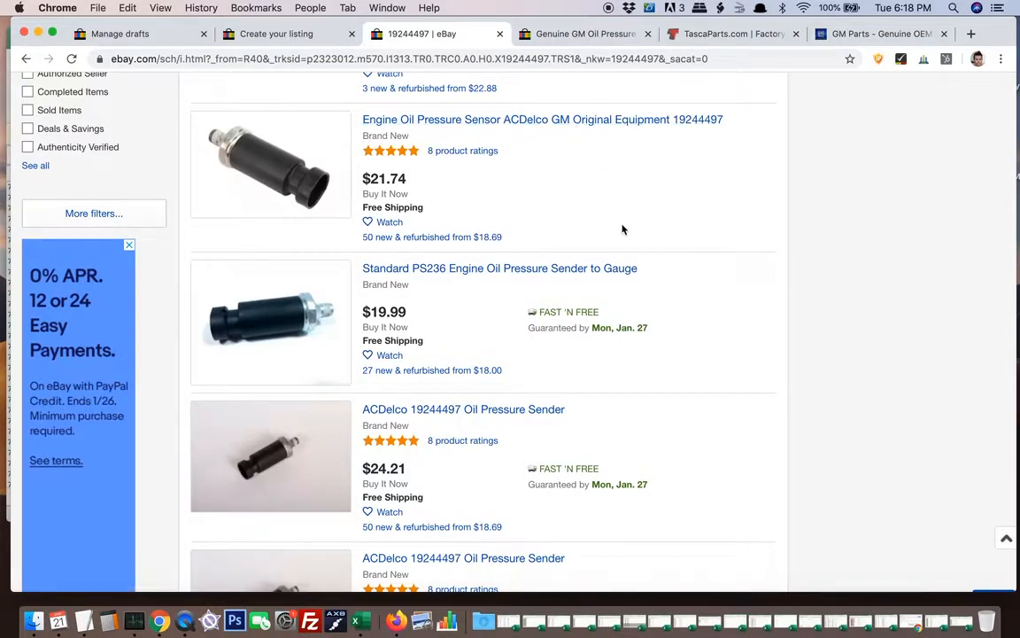
{"action": "scroll", "coordinate": [623, 229], "scroll_direction": "down", "scroll_amount": 5}
{"action": "scroll", "coordinate": [623, 230], "scroll_direction": "up", "scroll_amount": 6}
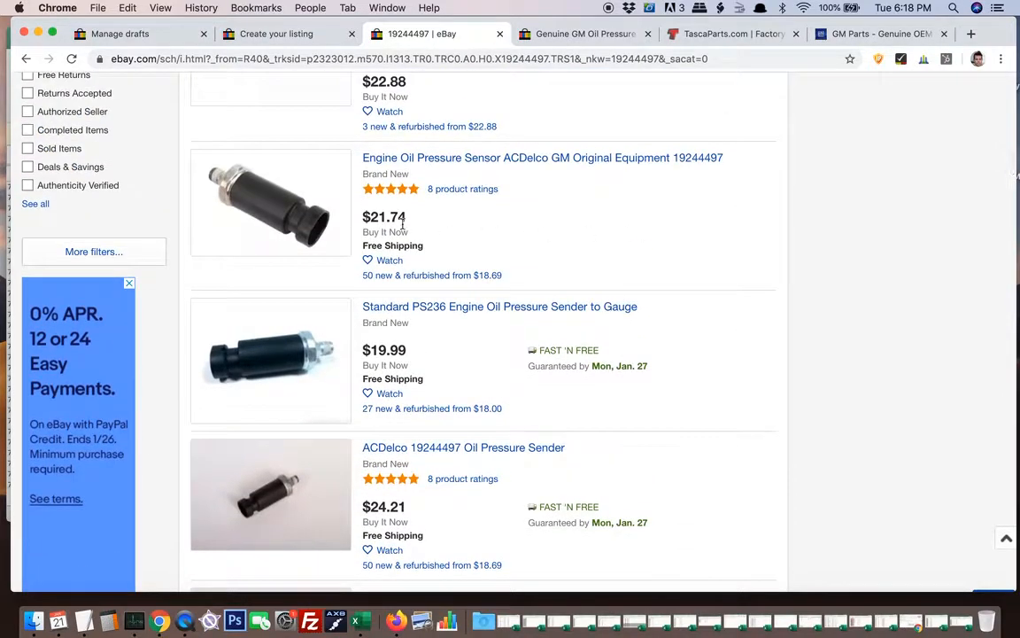
Set the draft listing's Buy It Now price to 19.95.
{"action": "left_click", "coordinate": [324, 37]}
{"action": "scroll", "coordinate": [535, 284], "scroll_direction": "down", "scroll_amount": 15}
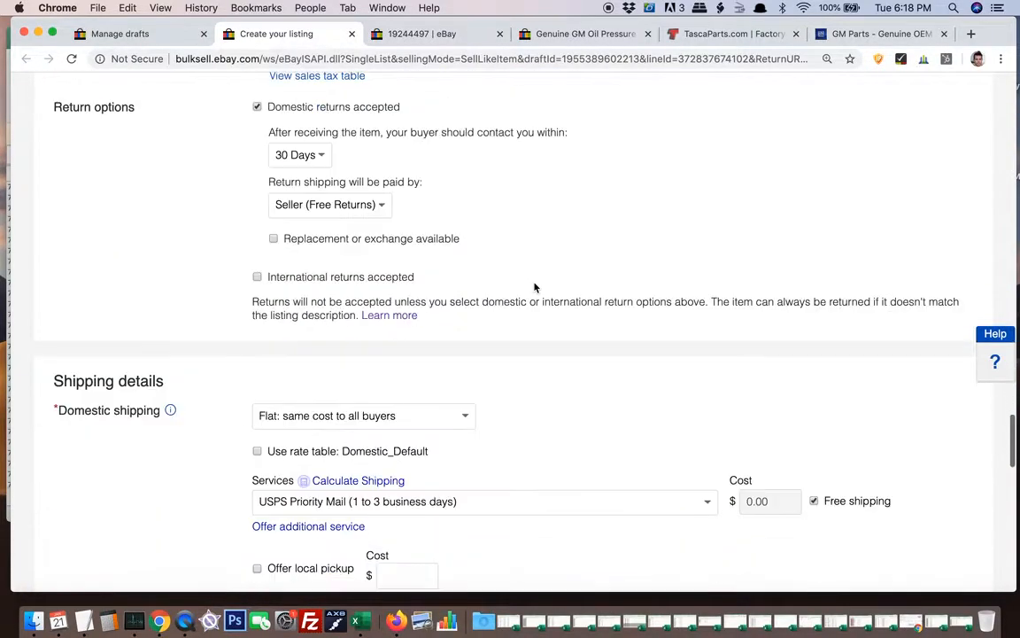
{"action": "scroll", "coordinate": [535, 284], "scroll_direction": "up", "scroll_amount": 4}
{"action": "scroll", "coordinate": [535, 286], "scroll_direction": "up", "scroll_amount": 4}
{"action": "left_click", "coordinate": [321, 126]}
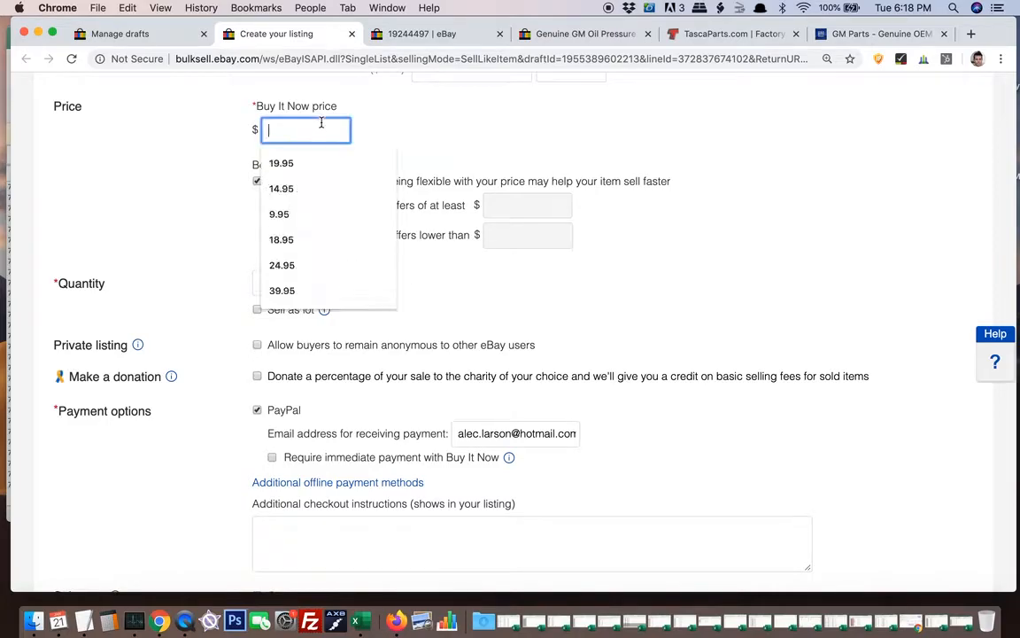
{"action": "type", "text": "19.95"}
Review the draft's selling details, photos, store category and title.
{"action": "scroll", "coordinate": [506, 140], "scroll_direction": "up", "scroll_amount": 15}
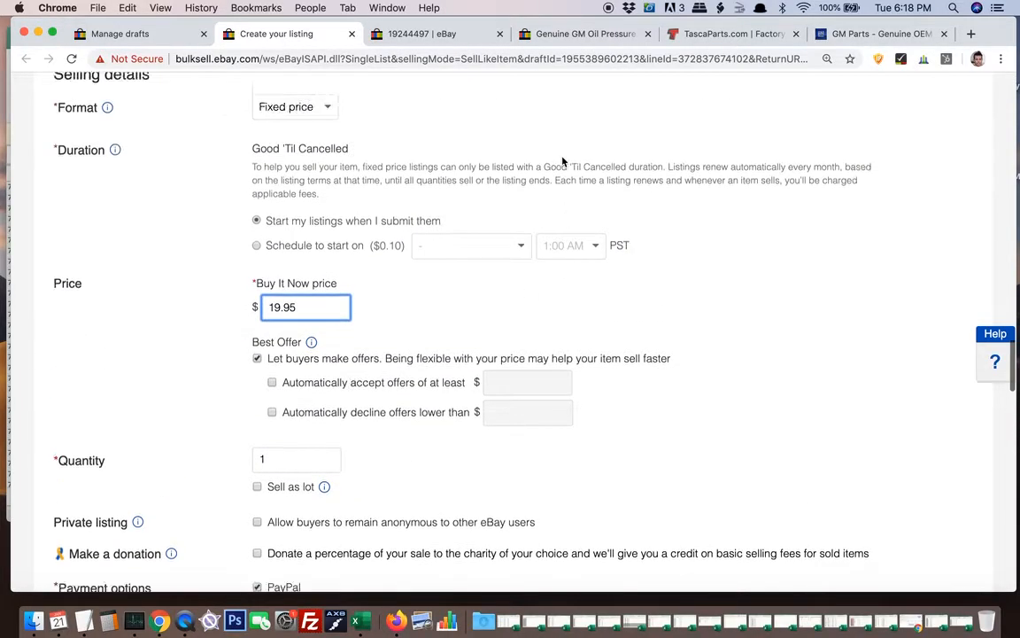
{"action": "scroll", "coordinate": [561, 162], "scroll_direction": "up", "scroll_amount": 15}
{"action": "scroll", "coordinate": [561, 161], "scroll_direction": "down", "scroll_amount": 15}
{"action": "scroll", "coordinate": [562, 161], "scroll_direction": "up", "scroll_amount": 5}
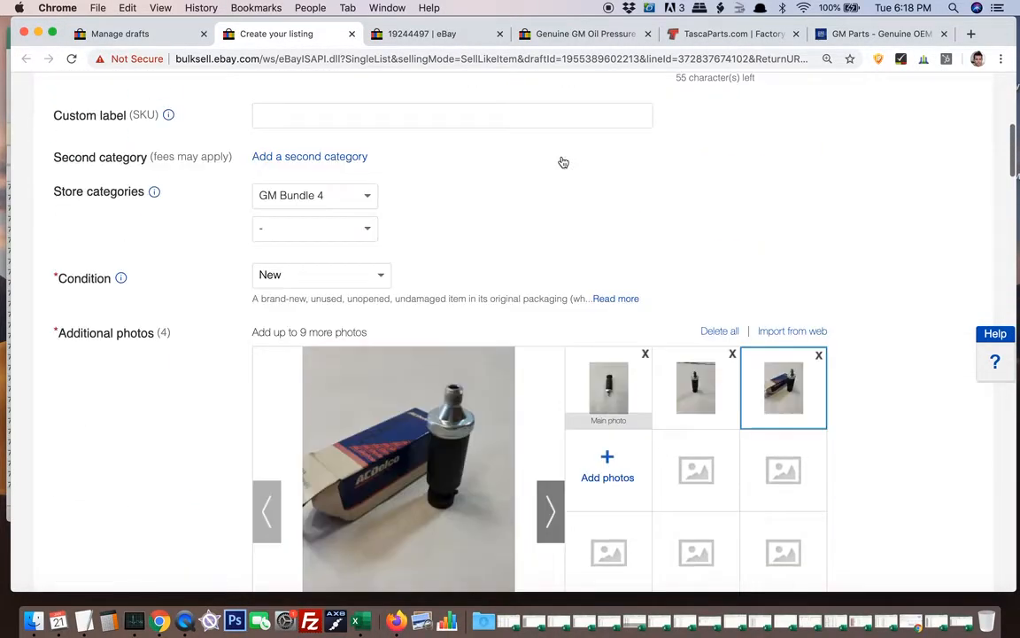
{"action": "scroll", "coordinate": [561, 162], "scroll_direction": "down", "scroll_amount": 3}
{"action": "scroll", "coordinate": [554, 158], "scroll_direction": "up", "scroll_amount": 5}
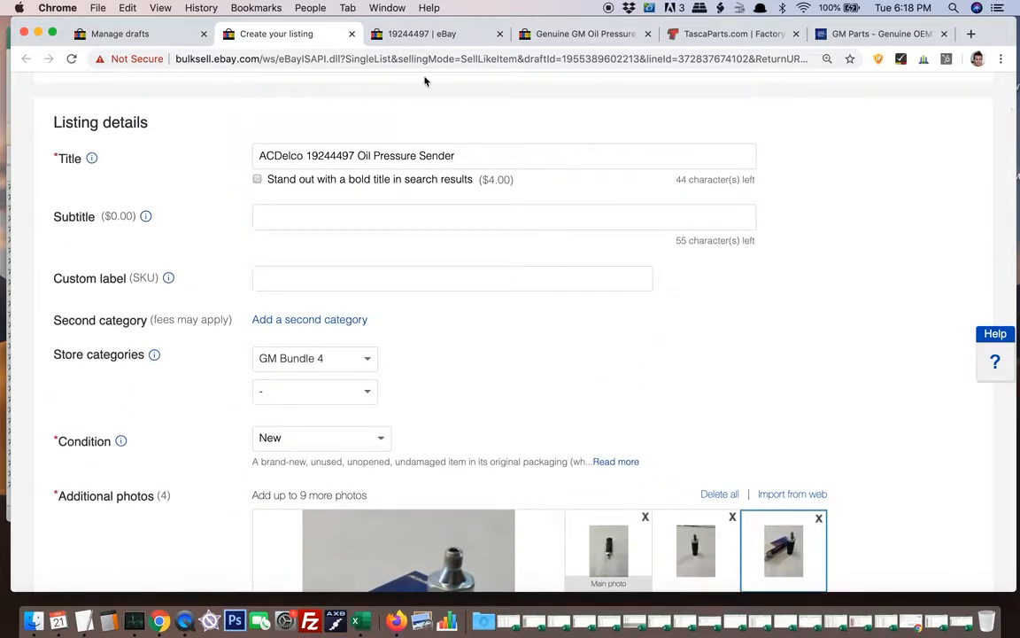
Go back to the 19244497 search results and open the ACDelco Engine Oil Pressure Sensor listing from the authorized reseller, priced at $15.64.
{"action": "left_click", "coordinate": [454, 36]}
{"action": "scroll", "coordinate": [572, 252], "scroll_direction": "down", "scroll_amount": 5}
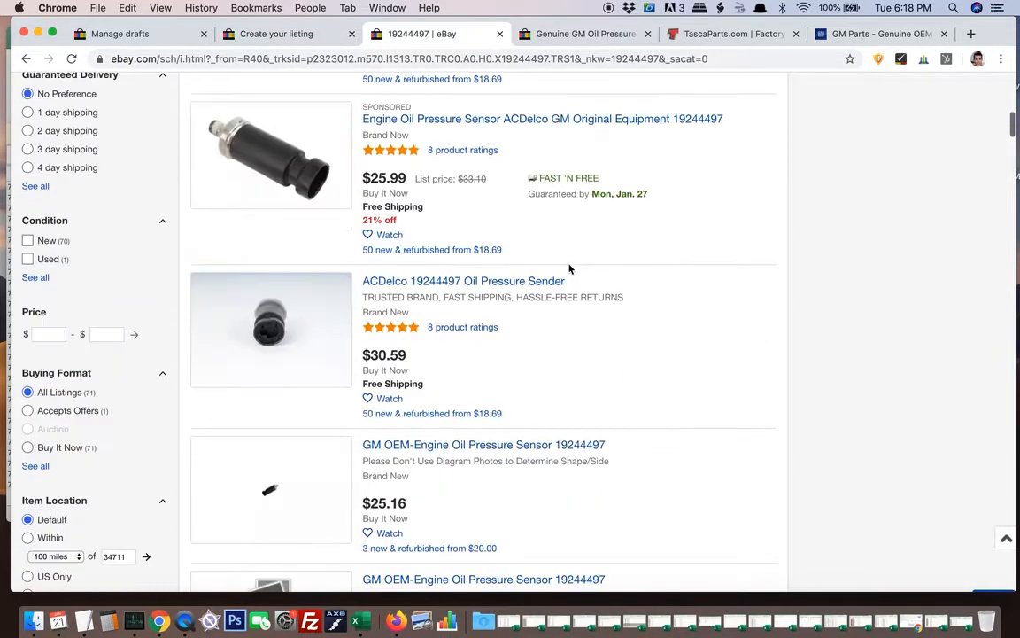
{"action": "scroll", "coordinate": [569, 268], "scroll_direction": "up", "scroll_amount": 4}
{"action": "scroll", "coordinate": [570, 269], "scroll_direction": "down", "scroll_amount": 5}
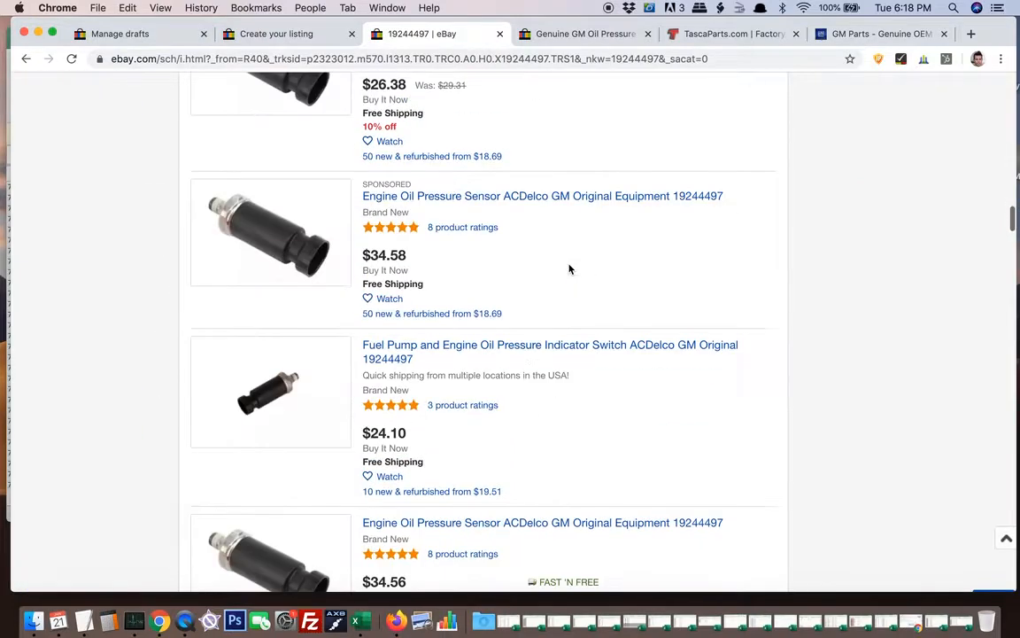
{"action": "scroll", "coordinate": [570, 268], "scroll_direction": "down", "scroll_amount": 7}
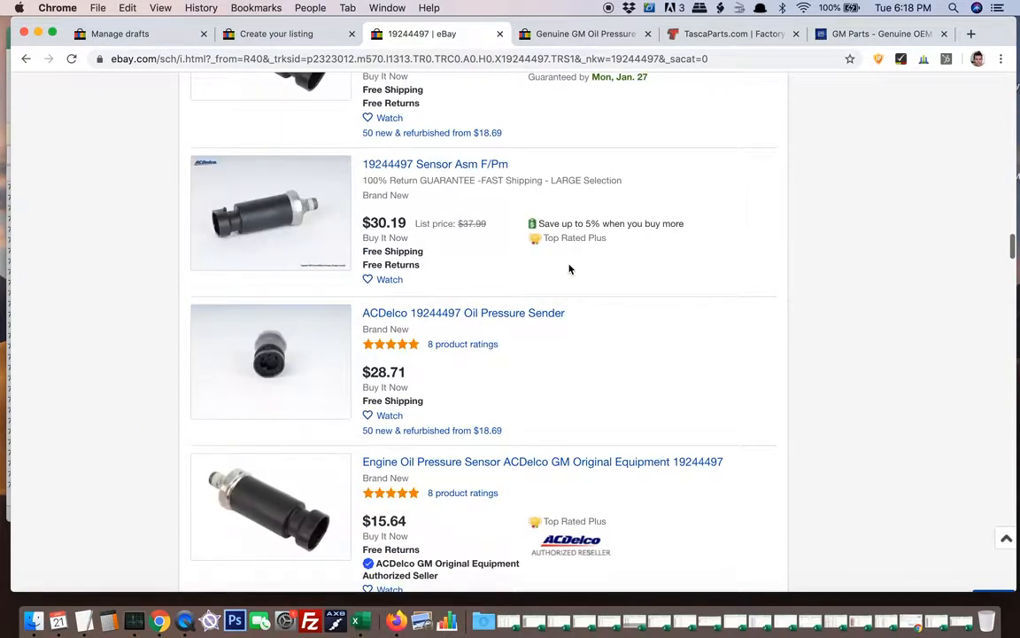
{"action": "left_click", "coordinate": [588, 422]}
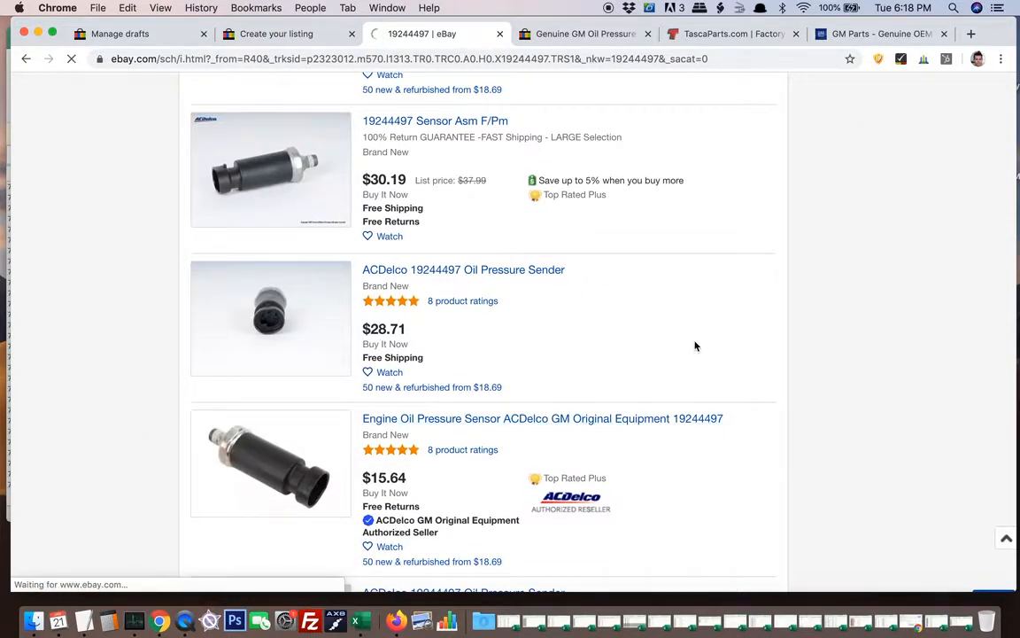
Examine the reseller listing's vehicle compatibility table, item specifics, title, price and shipping cost.
{"action": "scroll", "coordinate": [696, 345], "scroll_direction": "down", "scroll_amount": 15}
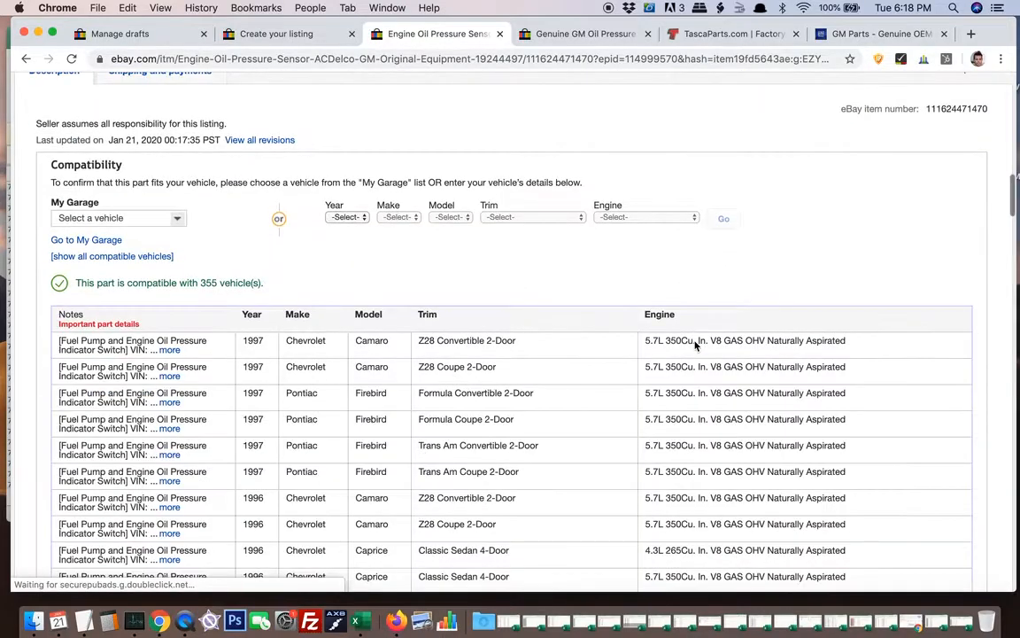
{"action": "scroll", "coordinate": [695, 346], "scroll_direction": "down", "scroll_amount": 3}
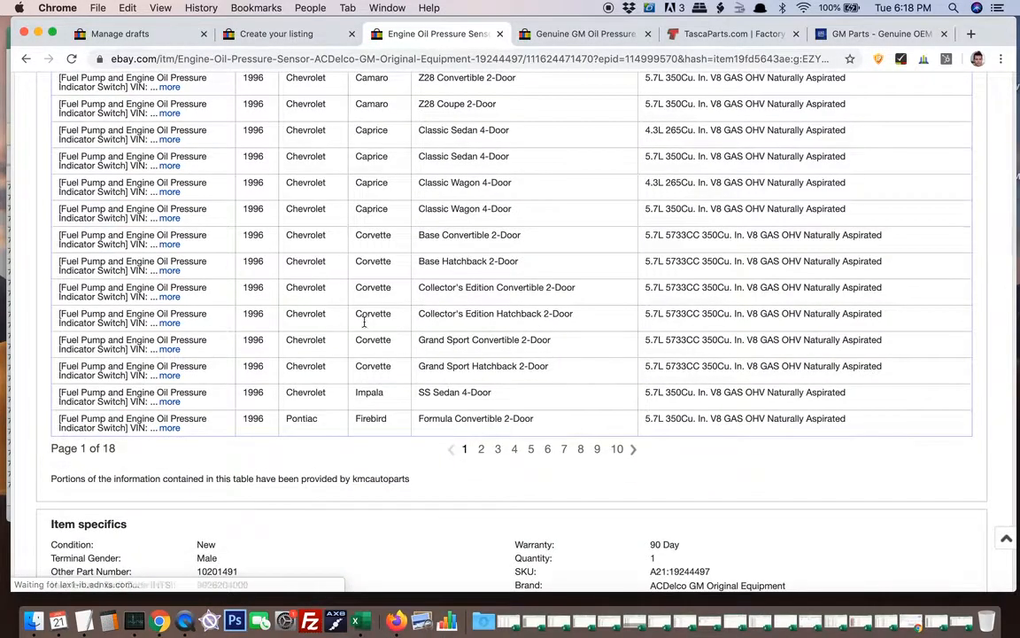
{"action": "scroll", "coordinate": [385, 326], "scroll_direction": "up", "scroll_amount": 5}
{"action": "scroll", "coordinate": [386, 326], "scroll_direction": "down", "scroll_amount": 2}
{"action": "scroll", "coordinate": [385, 326], "scroll_direction": "down", "scroll_amount": 3}
{"action": "scroll", "coordinate": [386, 326], "scroll_direction": "up", "scroll_amount": 20}
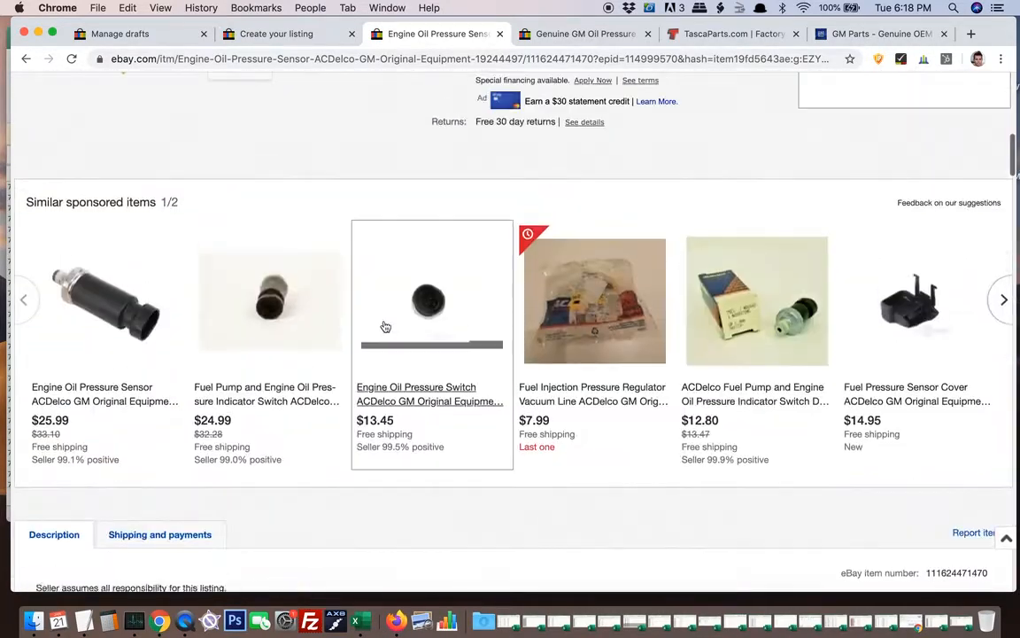
{"action": "scroll", "coordinate": [385, 327], "scroll_direction": "up", "scroll_amount": 2}
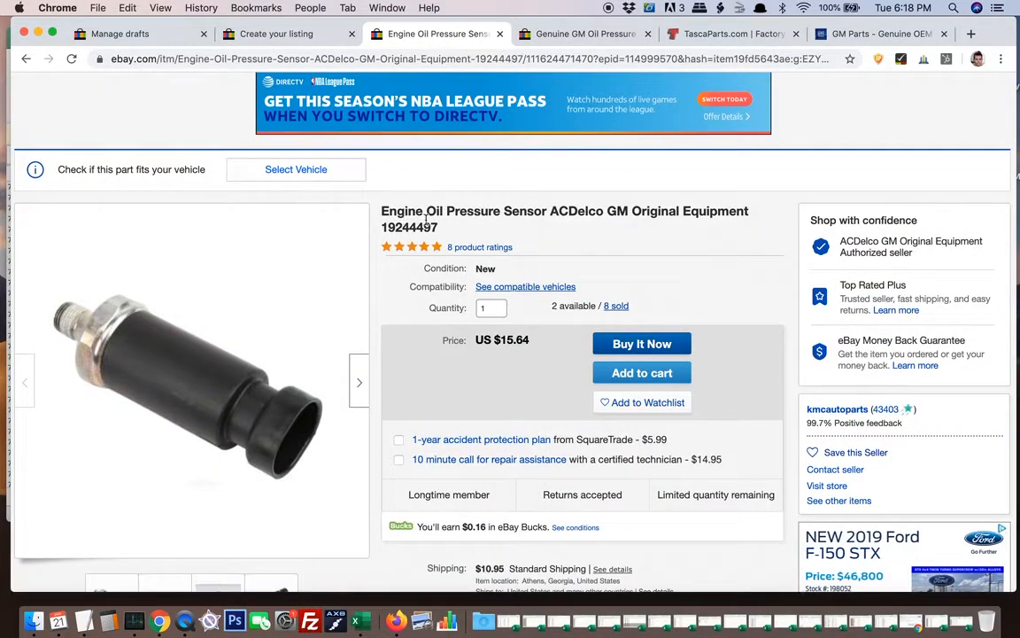
Rework the draft's title to "New OEM GM ACDelco Oil Pressure Sender 19244497", with the part number at the end.
{"action": "left_click", "coordinate": [266, 37]}
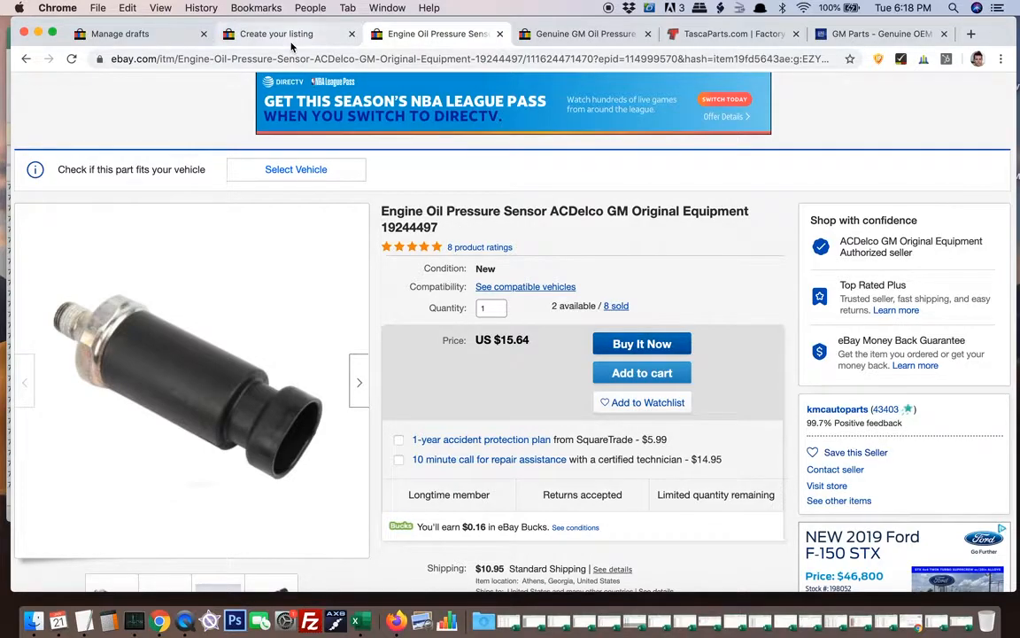
{"action": "left_click", "coordinate": [253, 154]}
{"action": "type", "text": "New OEM GM"}
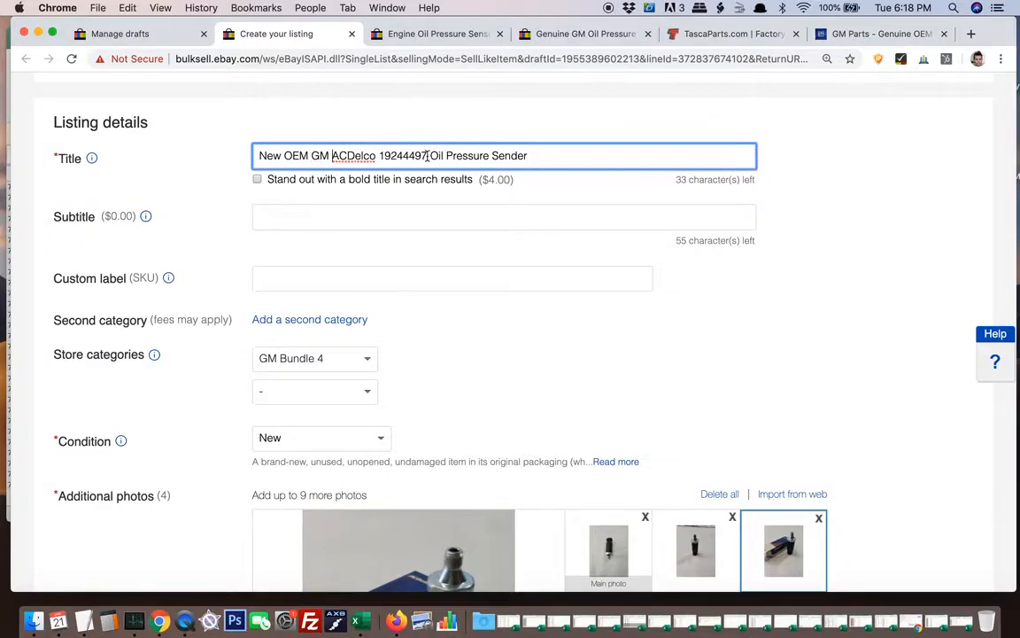
{"action": "left_click_drag", "start_coordinate": [431, 155], "coordinate": [558, 178]}
{"action": "key", "text": "cmd+c"}
{"action": "key", "text": "BackSpace"}
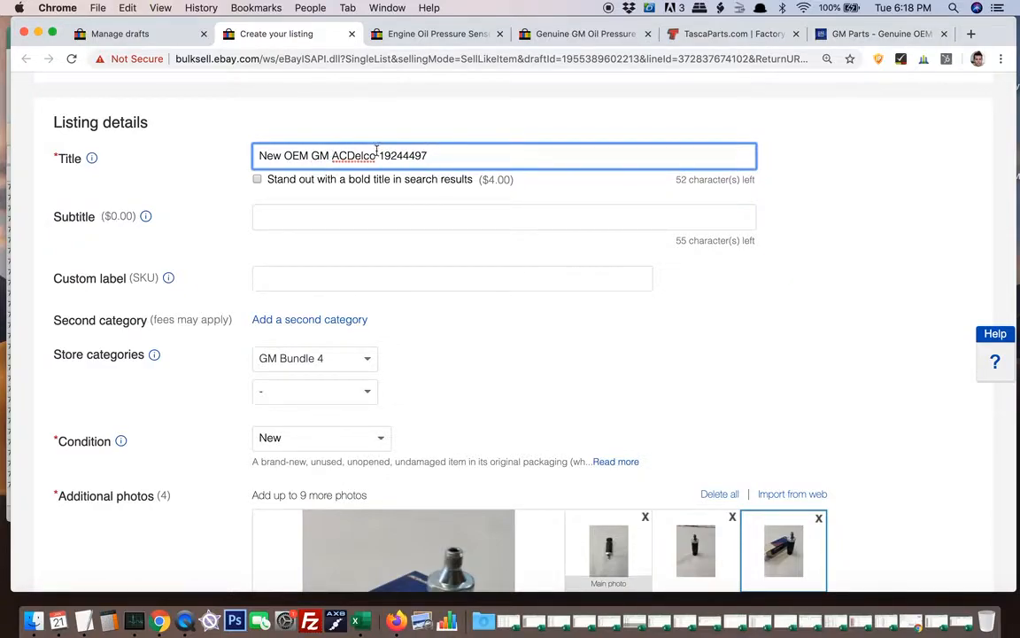
{"action": "key", "text": "cmd+v"}
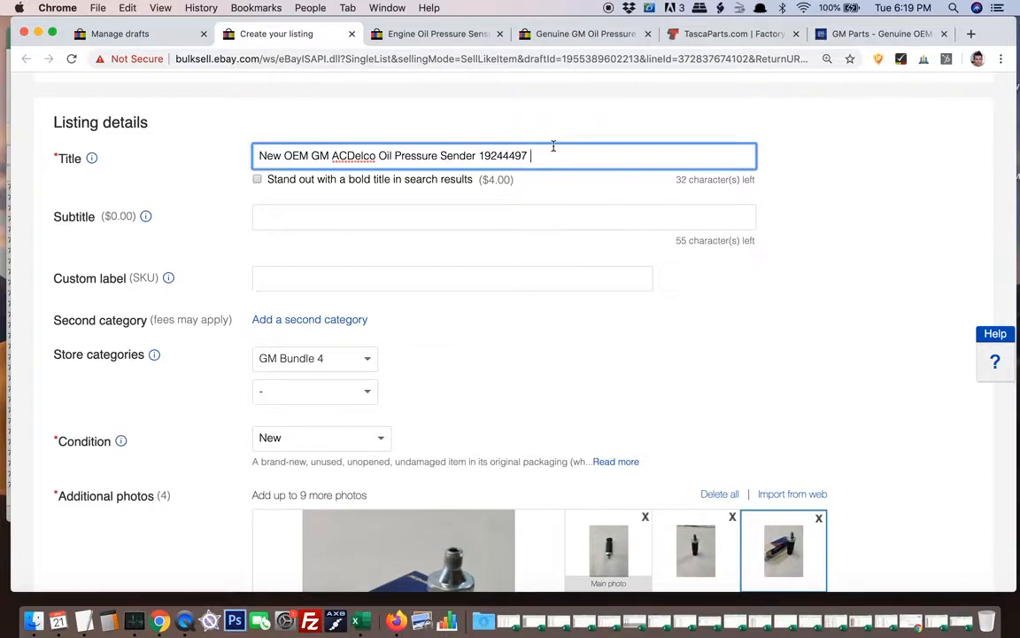
Copy the draft's complete title and select the main photo for preview.
{"action": "key", "text": "cmd+a"}
{"action": "key", "text": "cmd+c"}
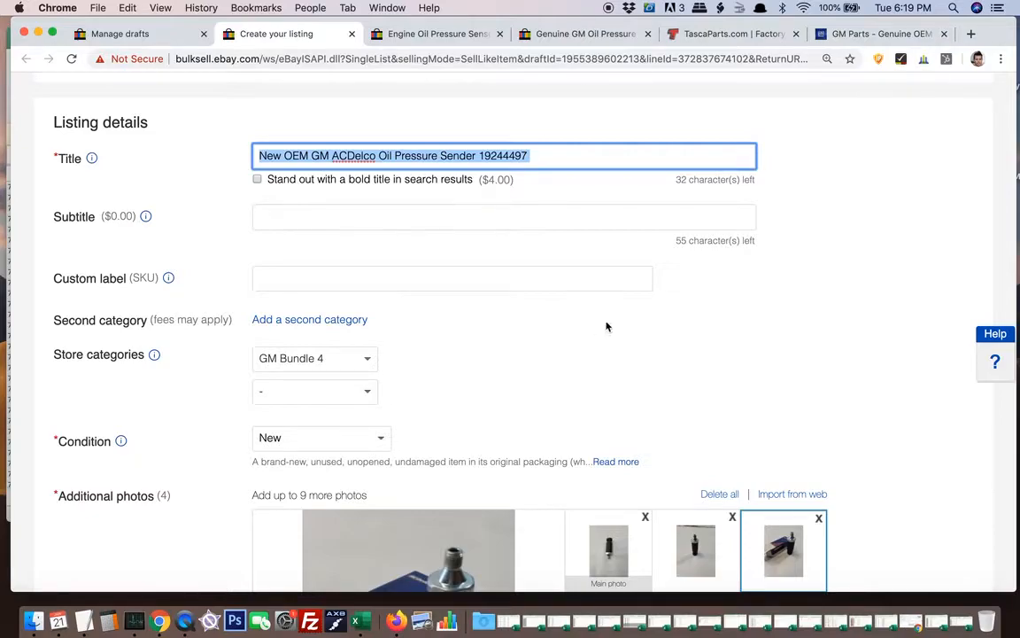
{"action": "left_click", "coordinate": [664, 309]}
{"action": "scroll", "coordinate": [663, 308], "scroll_direction": "down", "scroll_amount": 2}
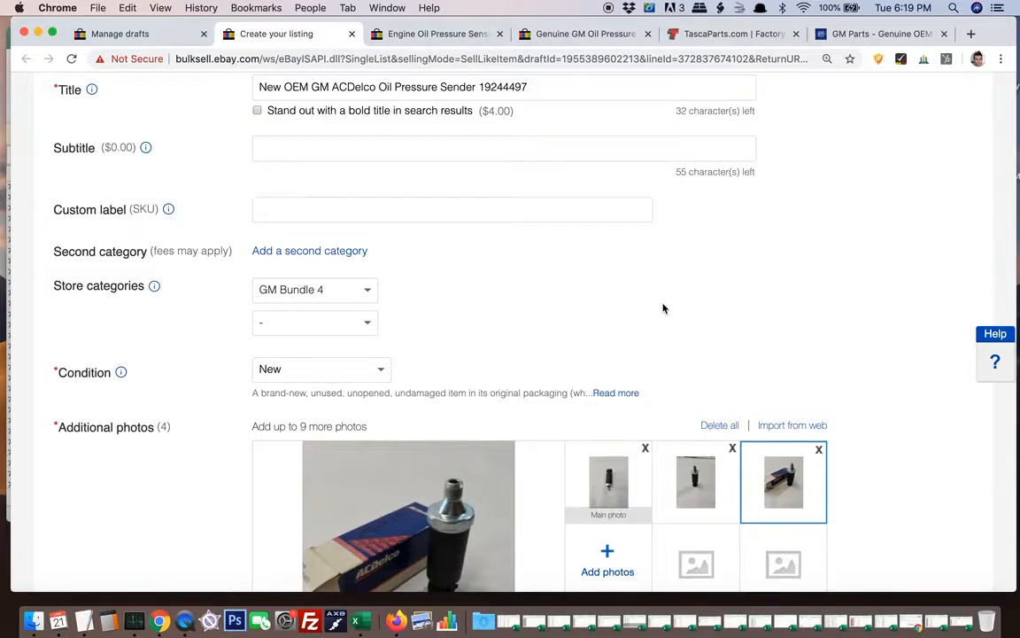
{"action": "scroll", "coordinate": [663, 309], "scroll_direction": "up", "scroll_amount": 2}
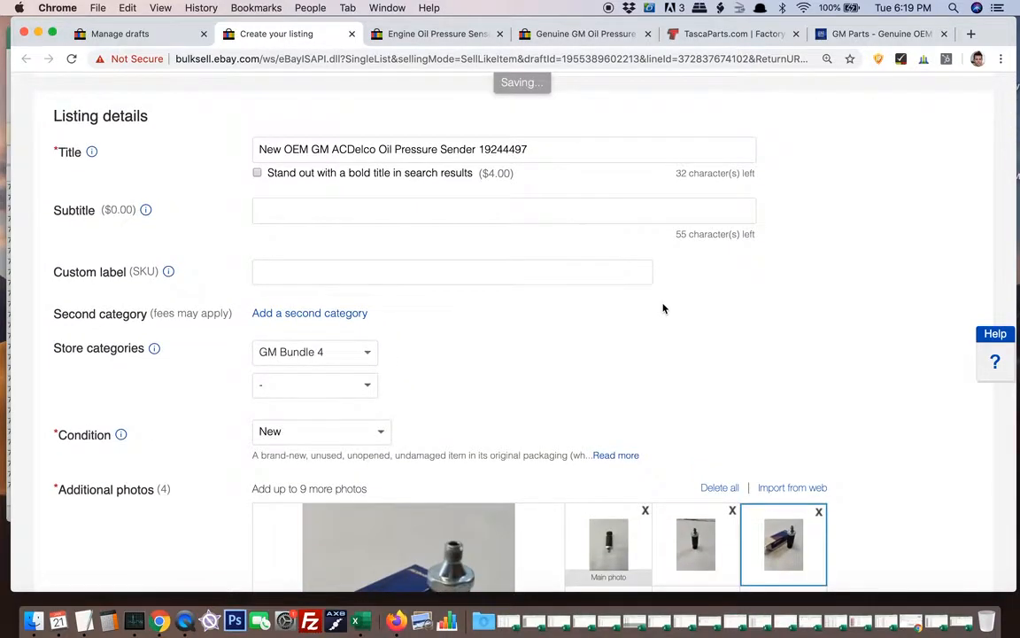
{"action": "scroll", "coordinate": [501, 315], "scroll_direction": "down", "scroll_amount": 5}
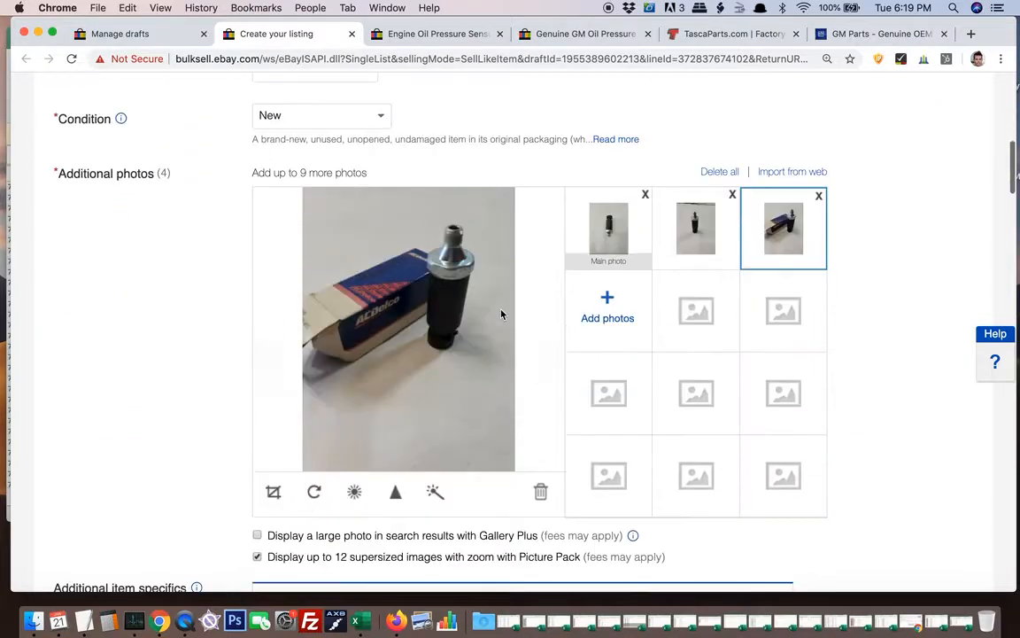
{"action": "left_click", "coordinate": [620, 232]}
Replace the first line of the item description with the copied title, followed by line breaks.
{"action": "scroll", "coordinate": [568, 119], "scroll_direction": "down", "scroll_amount": 1}
{"action": "scroll", "coordinate": [568, 118], "scroll_direction": "down", "scroll_amount": 10}
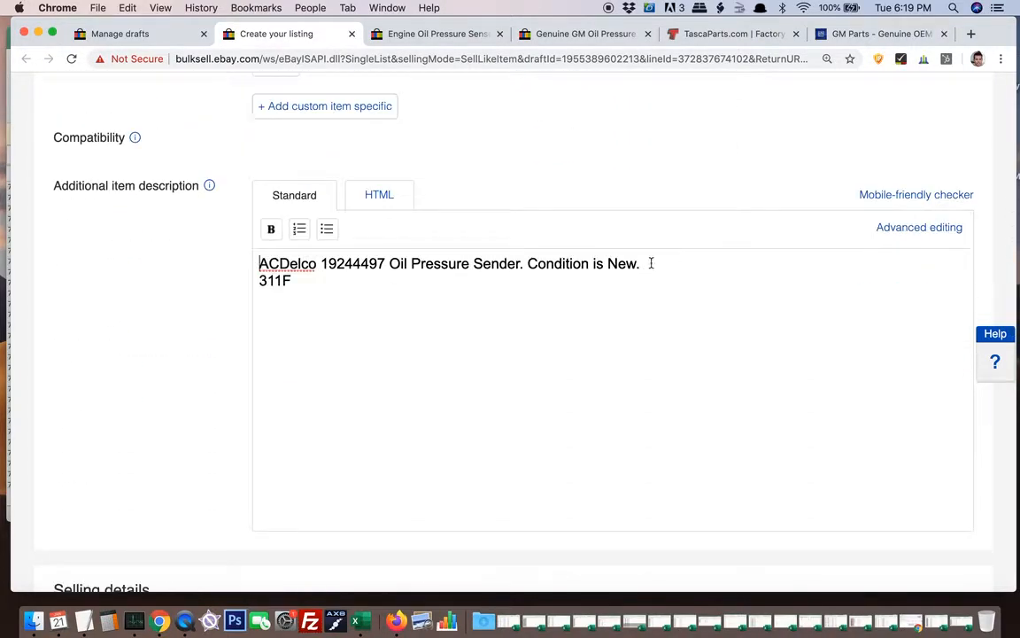
{"action": "left_click_drag", "start_coordinate": [652, 262], "coordinate": [401, 191]}
{"action": "key", "text": "super+v"}
{"action": "key", "text": "Return"}
{"action": "key", "text": "Return"}
Take the part number 19244497 from the description, search TascaParts.com for it and examine the product's price and details.
{"action": "left_click_drag", "start_coordinate": [619, 264], "coordinate": [554, 264]}
{"action": "left_click", "coordinate": [726, 34]}
{"action": "left_click", "coordinate": [651, 159]}
{"action": "key", "text": "super+v"}
{"action": "key", "text": "Return"}
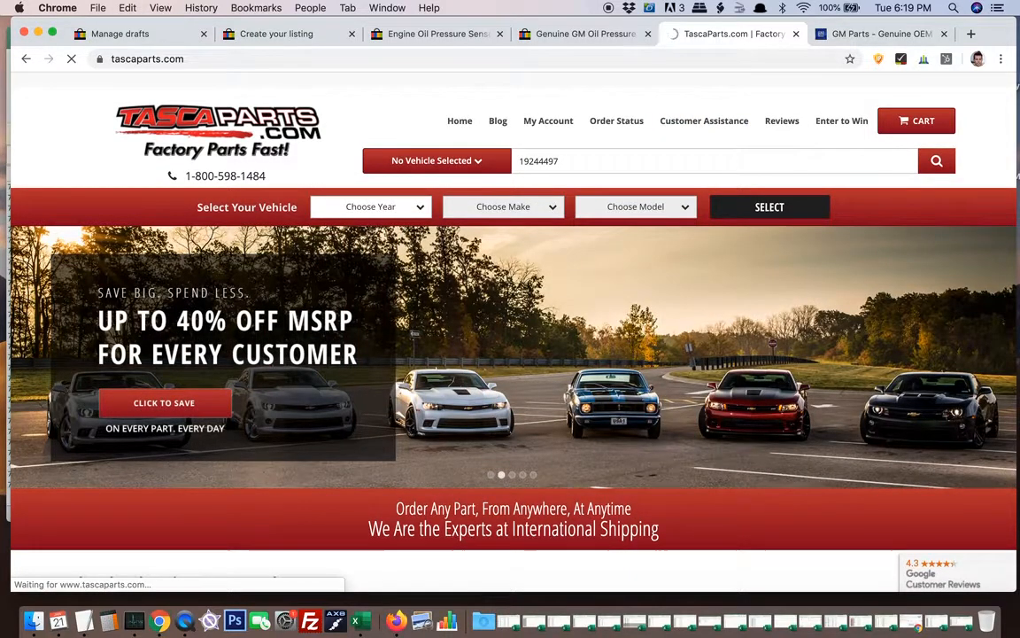
{"action": "scroll", "coordinate": [500, 245], "scroll_direction": "down", "scroll_amount": 10}
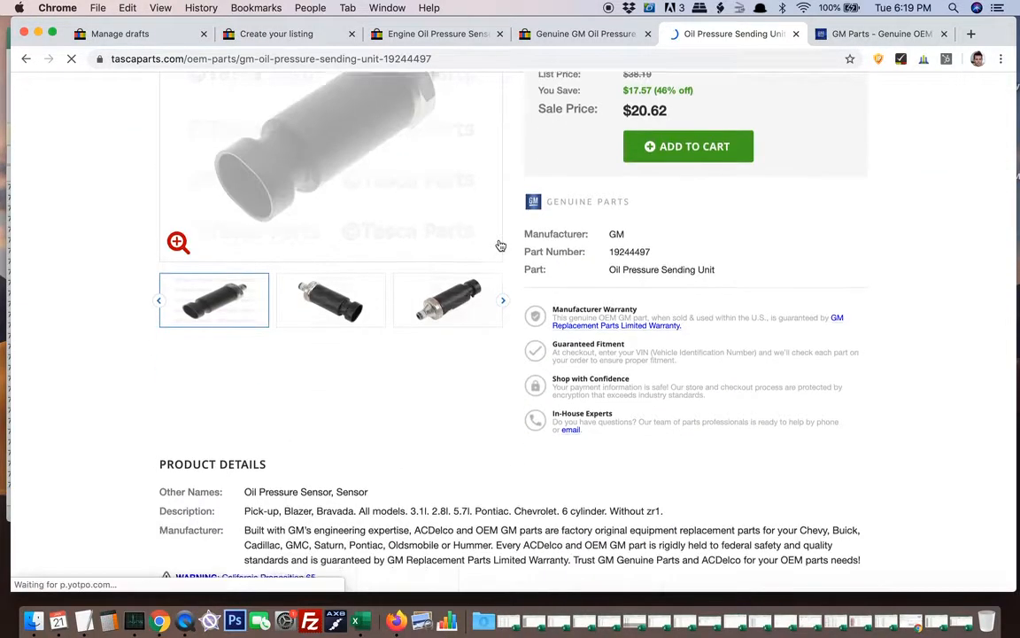
Copy the Tasca page's description line "Pick-up, Blazer, Bravada. All models..." and paste it below the title in the draft's item description.
{"action": "scroll", "coordinate": [501, 245], "scroll_direction": "up", "scroll_amount": 2}
{"action": "triple_click", "coordinate": [369, 235]}
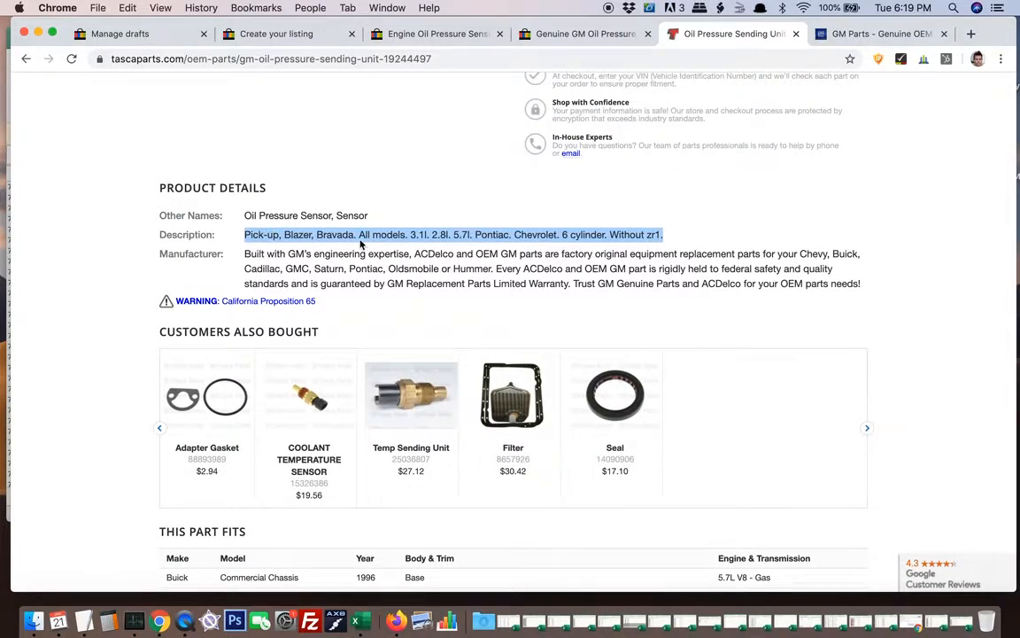
{"action": "left_click", "coordinate": [326, 36]}
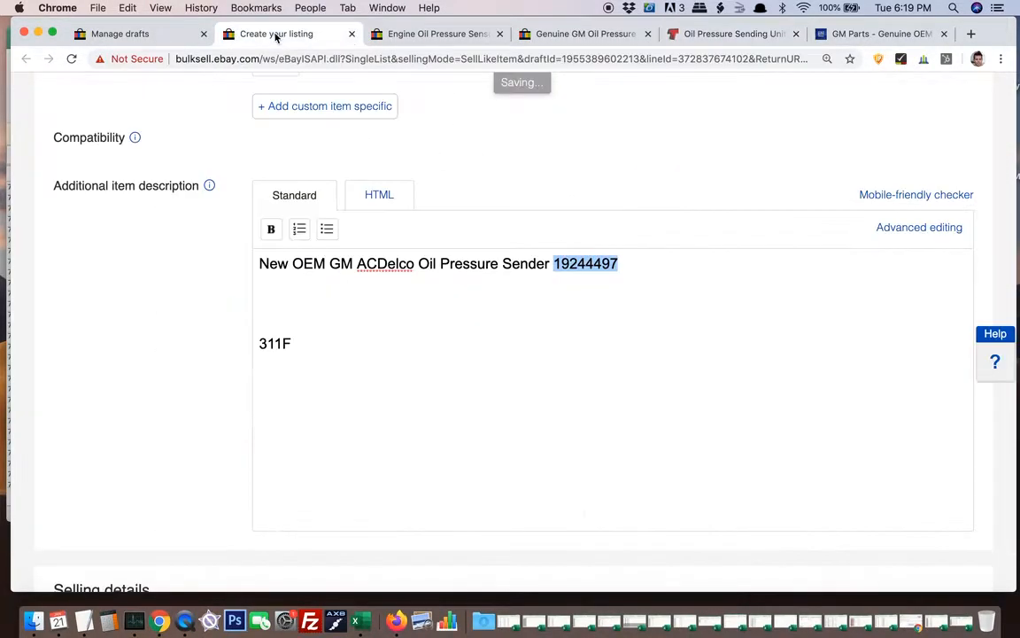
{"action": "left_click", "coordinate": [553, 297]}
{"action": "key", "text": "cmd+v"}
Check the item description and the 311F code at its end.
{"action": "scroll", "coordinate": [625, 398], "scroll_direction": "down", "scroll_amount": 10}
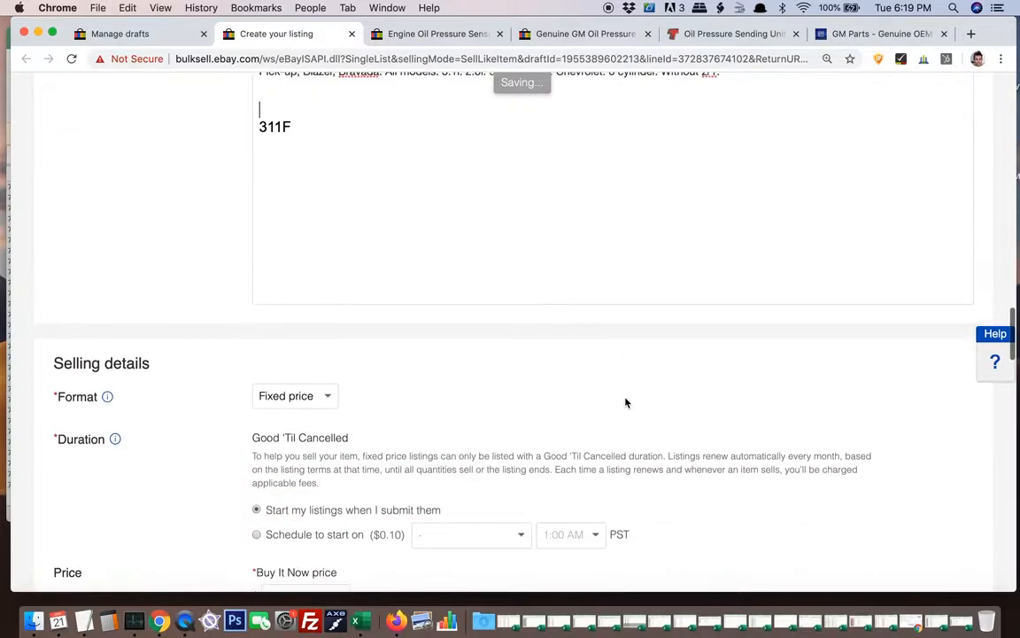
{"action": "scroll", "coordinate": [328, 443], "scroll_direction": "up", "scroll_amount": 10}
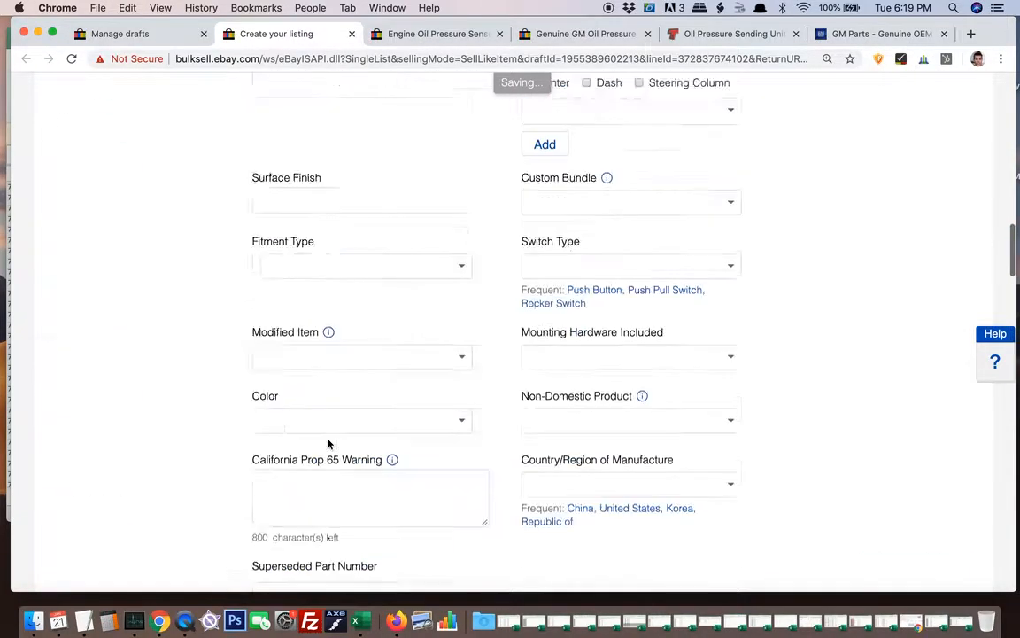
{"action": "scroll", "coordinate": [327, 443], "scroll_direction": "down", "scroll_amount": 8}
{"action": "scroll", "coordinate": [328, 439], "scroll_direction": "down", "scroll_amount": 2}
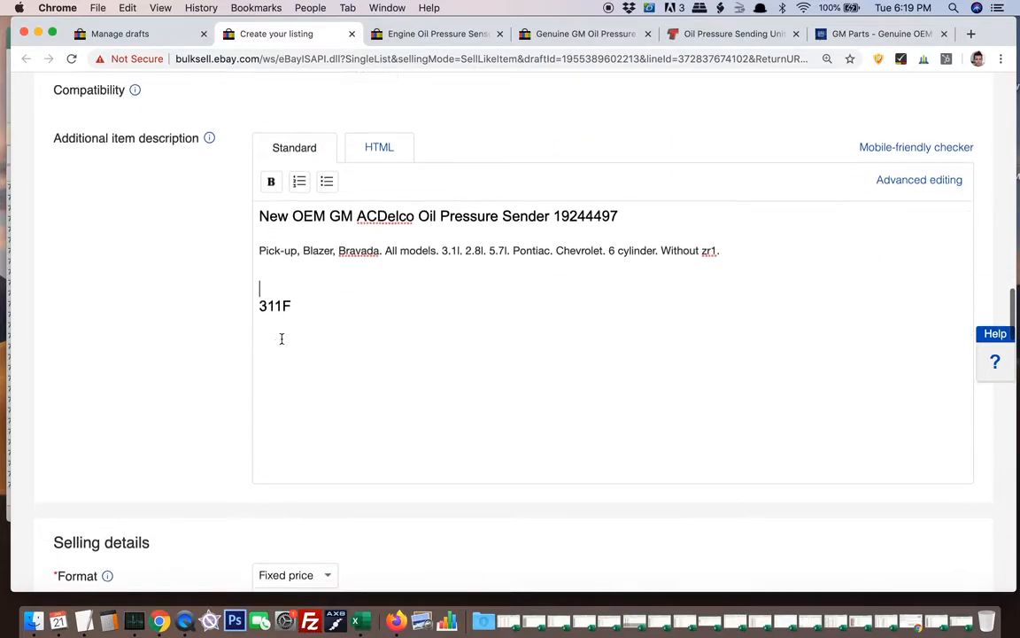
{"action": "double_click", "coordinate": [279, 305]}
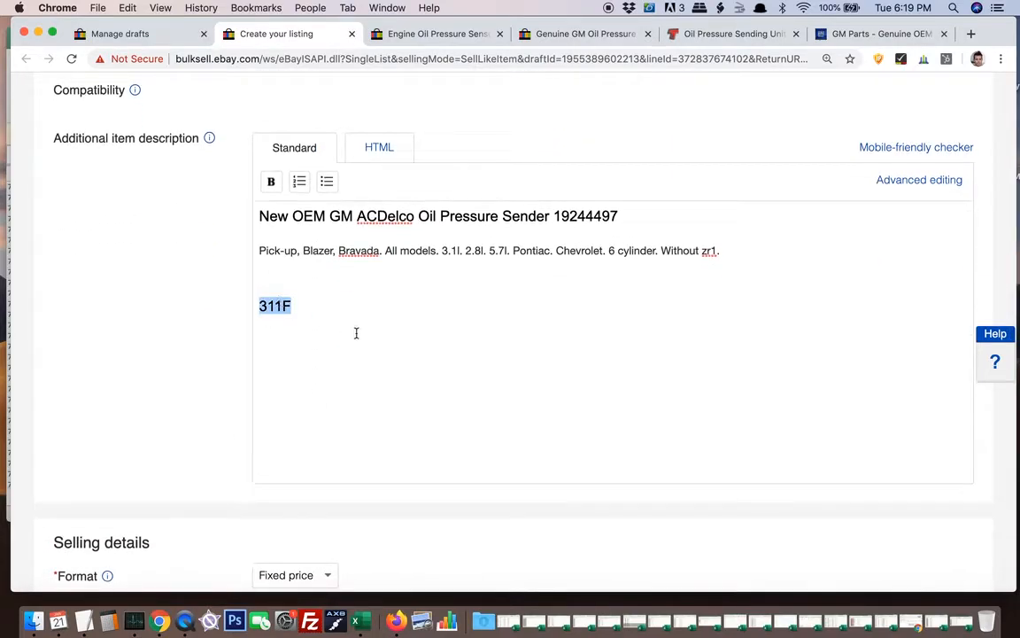
{"action": "double_click", "coordinate": [277, 307]}
{"action": "left_click", "coordinate": [314, 320]}
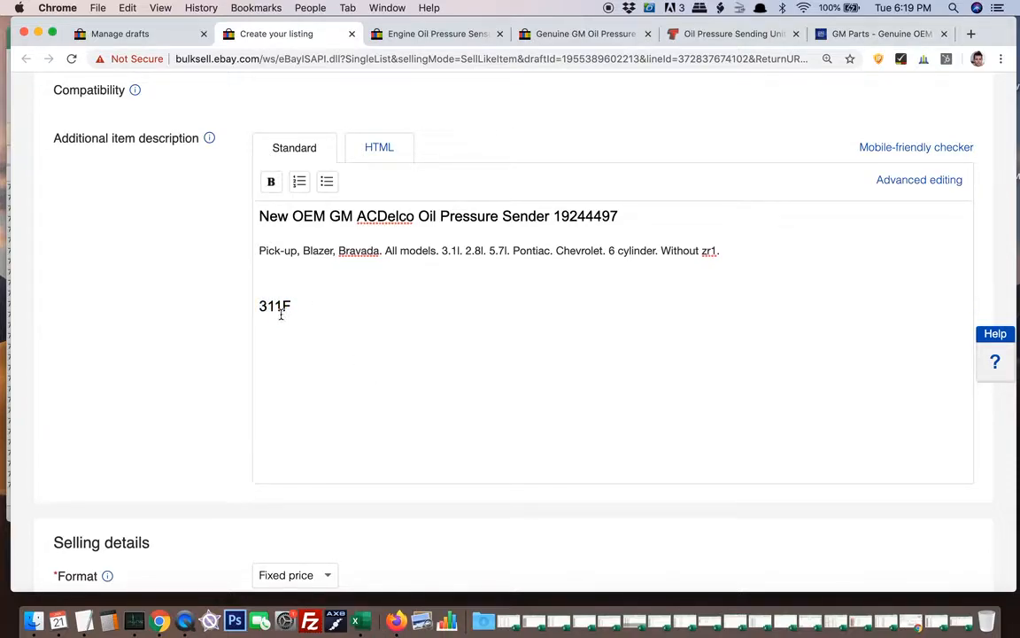
Rearrange the listing photos so the ACDelco box photo comes first and the upright sender photo second.
{"action": "scroll", "coordinate": [377, 361], "scroll_direction": "up", "scroll_amount": 20}
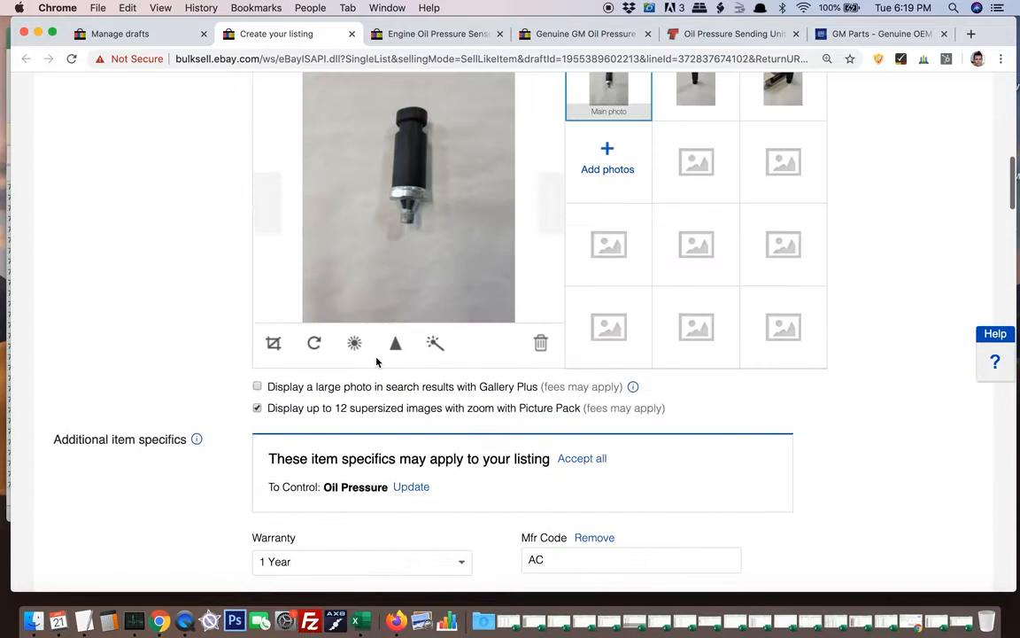
{"action": "scroll", "coordinate": [377, 361], "scroll_direction": "down", "scroll_amount": 12}
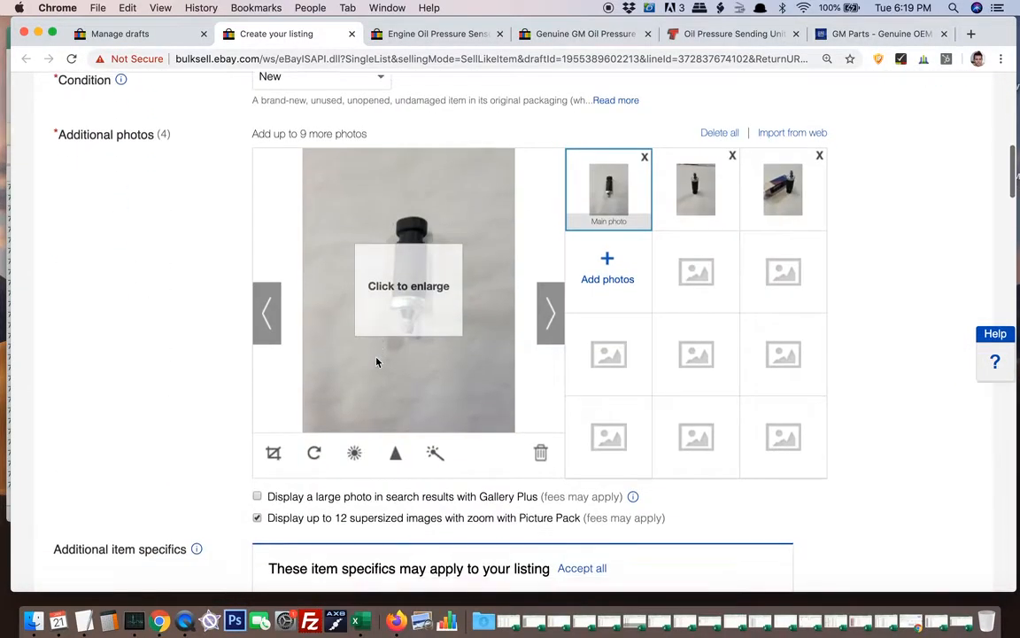
{"action": "scroll", "coordinate": [376, 361], "scroll_direction": "up", "scroll_amount": 2}
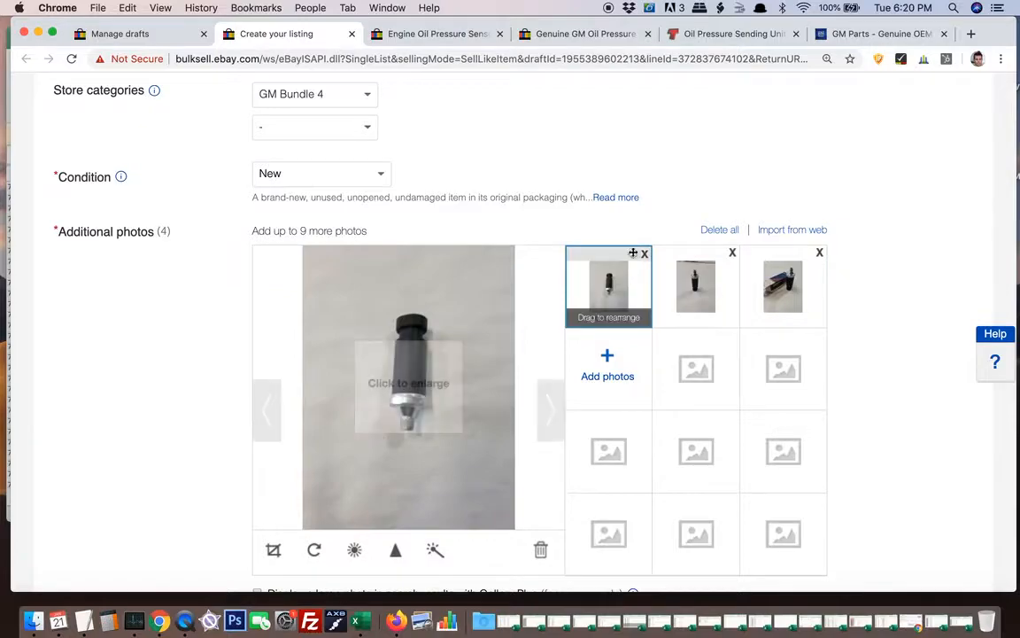
{"action": "scroll", "coordinate": [611, 240], "scroll_direction": "down", "scroll_amount": 2}
{"action": "mouse_move", "coordinate": [615, 219]}
{"action": "left_mouse_down"}
{"action": "mouse_move", "coordinate": [820, 209]}
{"action": "mouse_move", "coordinate": [600, 193]}
{"action": "mouse_move", "coordinate": [606, 203]}
{"action": "left_mouse_up"}
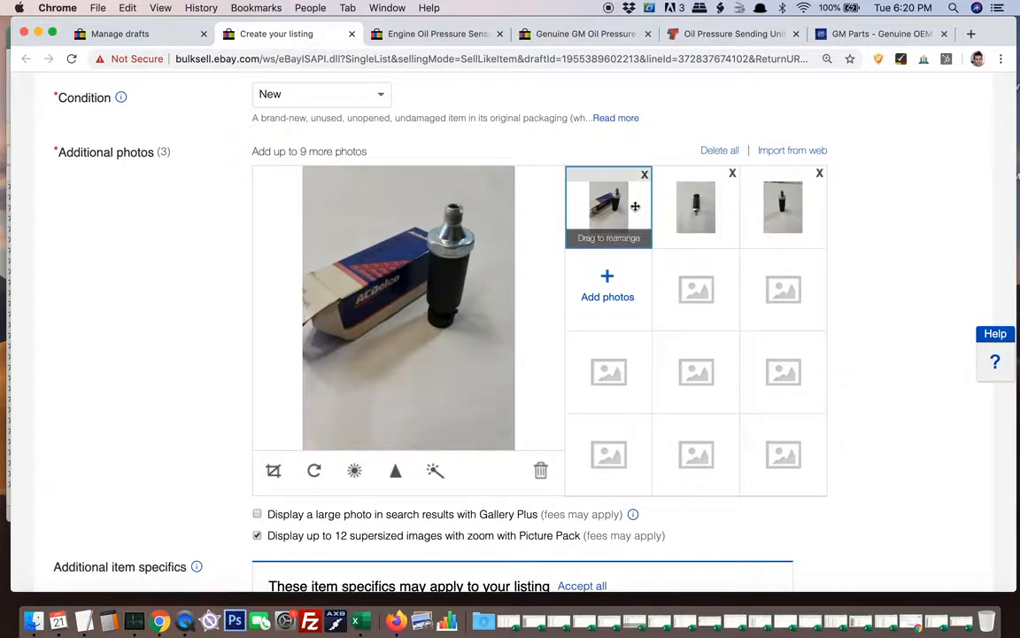
{"action": "left_click", "coordinate": [723, 213]}
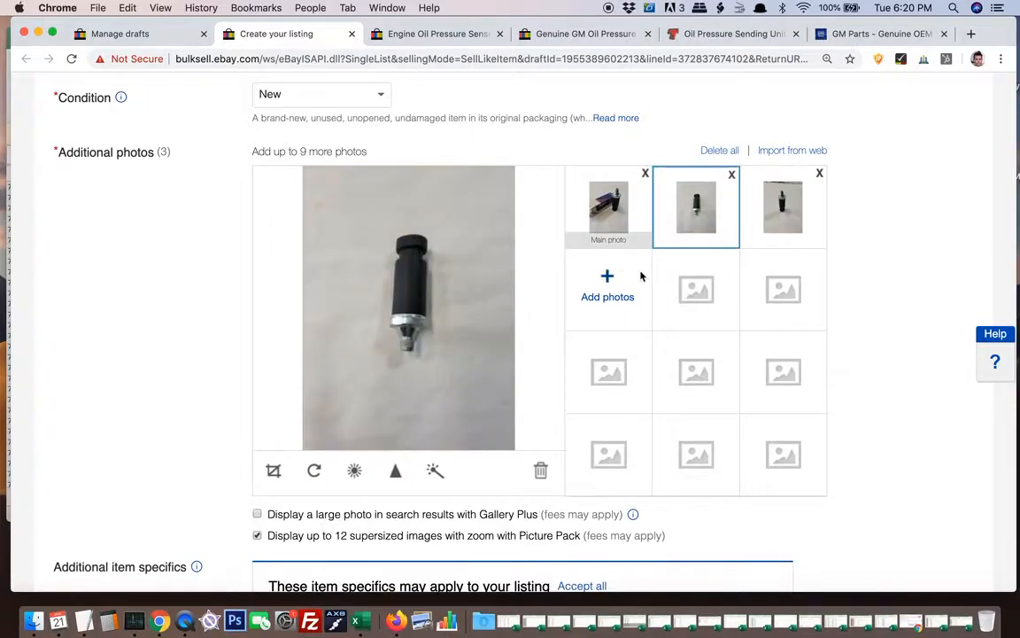
{"action": "left_click", "coordinate": [774, 218]}
{"action": "left_click_drag", "start_coordinate": [779, 214], "coordinate": [720, 195]}
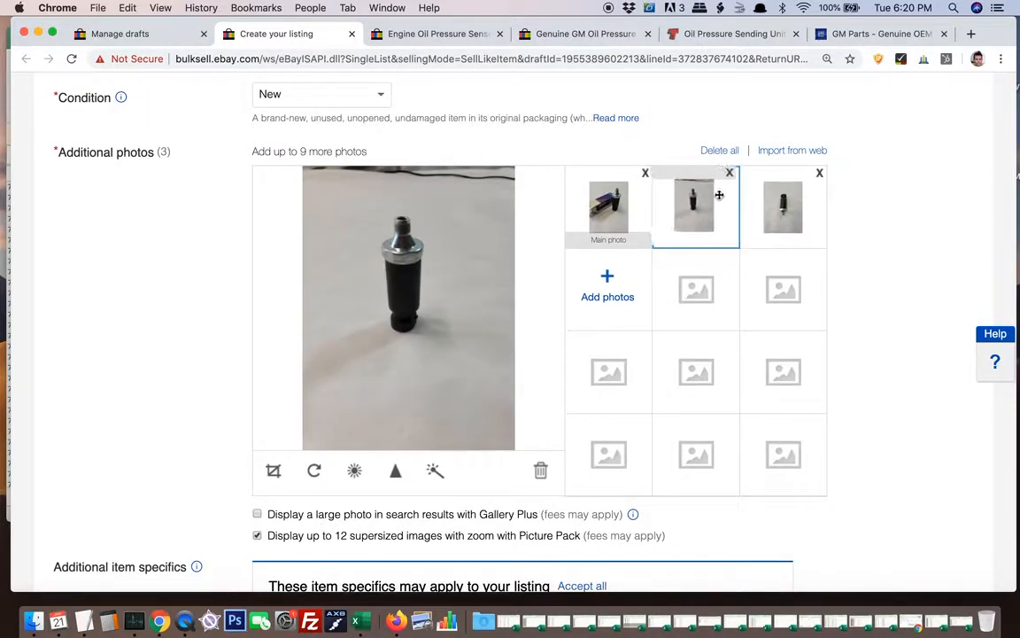
Crop the upright sender photo closely around the part and save the crop.
{"action": "left_click", "coordinate": [274, 472]}
{"action": "left_click_drag", "start_coordinate": [417, 311], "coordinate": [420, 275]}
{"action": "left_click_drag", "start_coordinate": [456, 327], "coordinate": [452, 353]}
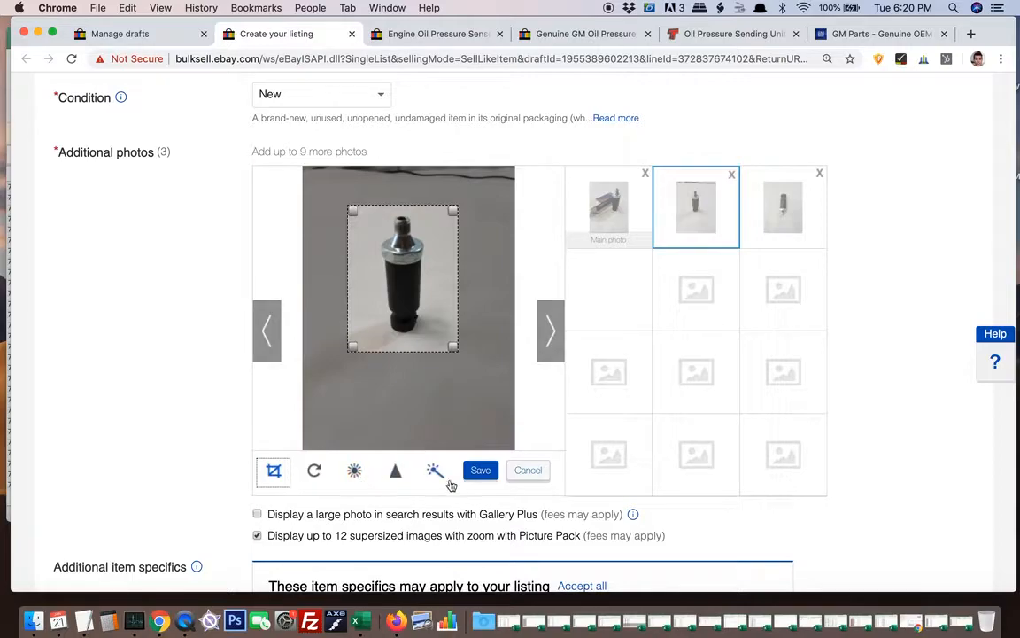
{"action": "left_click", "coordinate": [480, 471]}
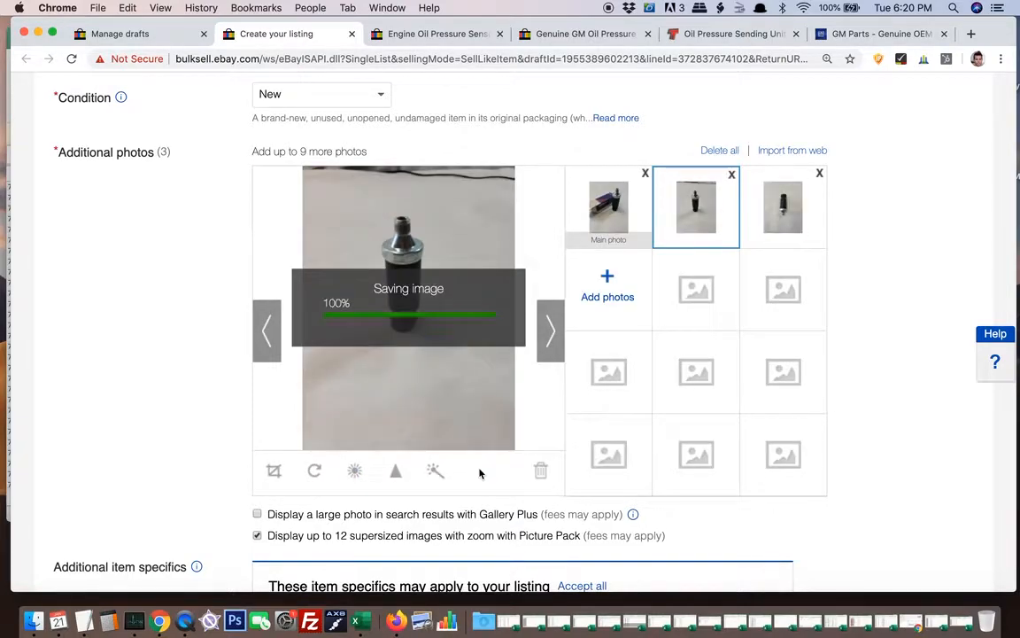
Set the cropped sender photo's brightness to 38 and contrast to 33, save it and make it the main photo.
{"action": "left_click", "coordinate": [357, 474]}
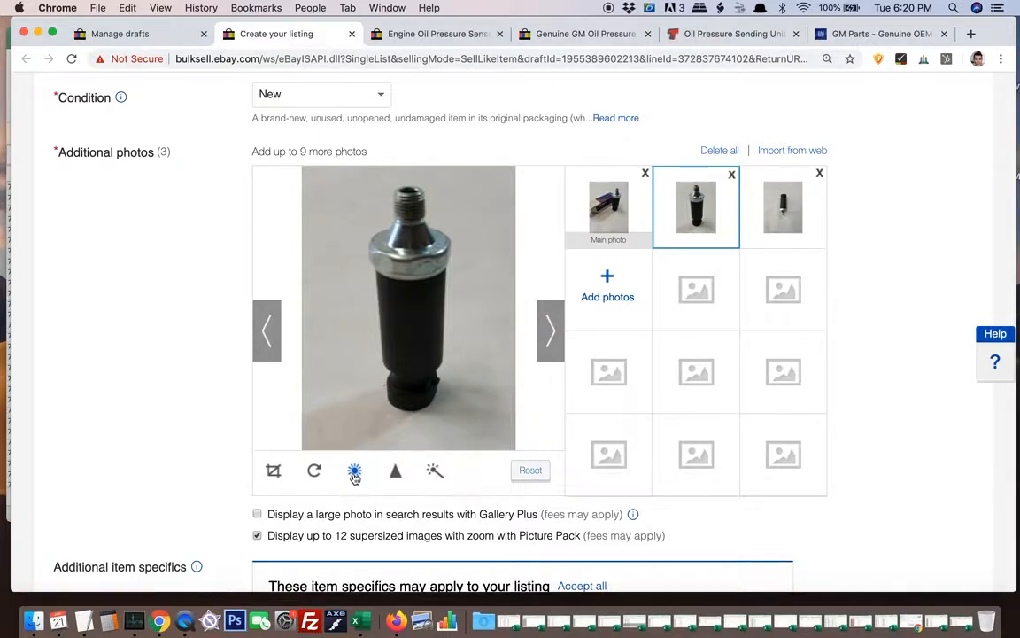
{"action": "left_click_drag", "start_coordinate": [408, 424], "coordinate": [437, 420]}
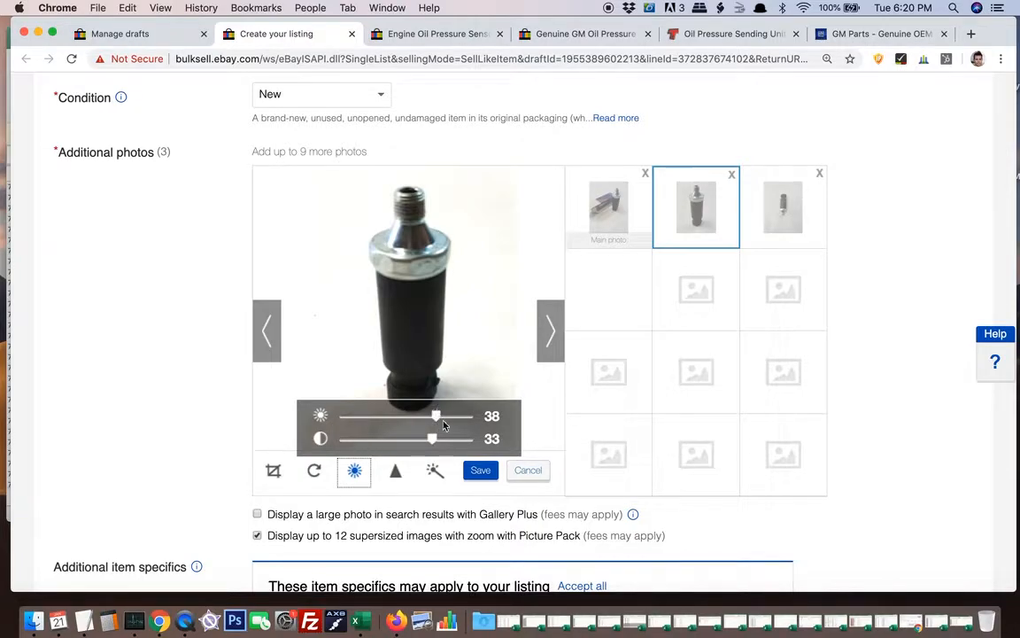
{"action": "left_click", "coordinate": [480, 470]}
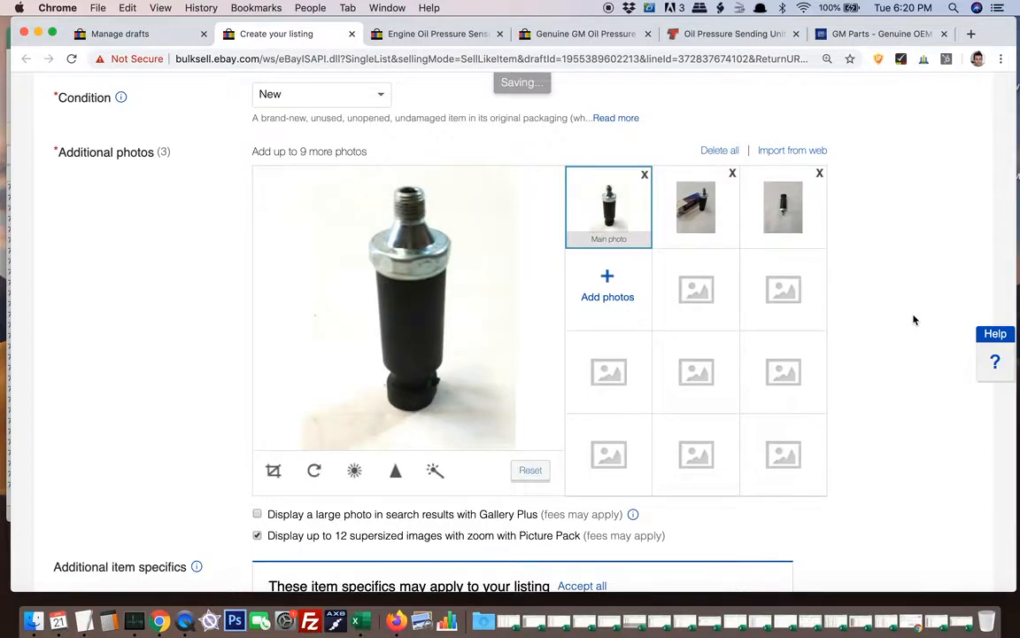
Crop the ACDelco box photo around the box and the sender.
{"action": "scroll", "coordinate": [914, 320], "scroll_direction": "up", "scroll_amount": 1}
{"action": "left_click", "coordinate": [696, 276]}
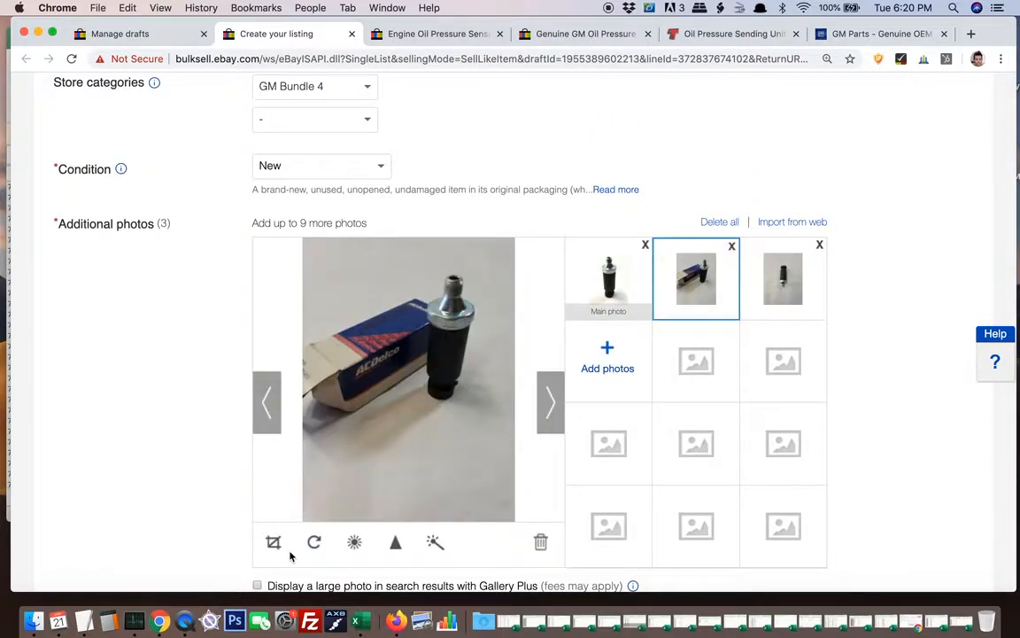
{"action": "left_click", "coordinate": [279, 544]}
{"action": "left_click_drag", "start_coordinate": [440, 336], "coordinate": [392, 287]}
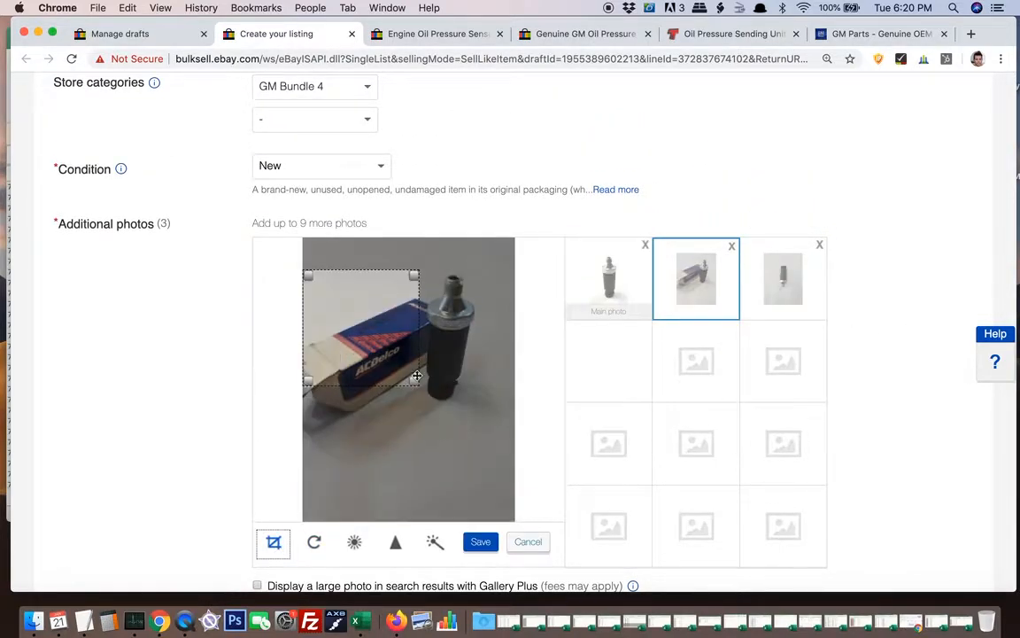
{"action": "left_click_drag", "start_coordinate": [415, 382], "coordinate": [479, 434]}
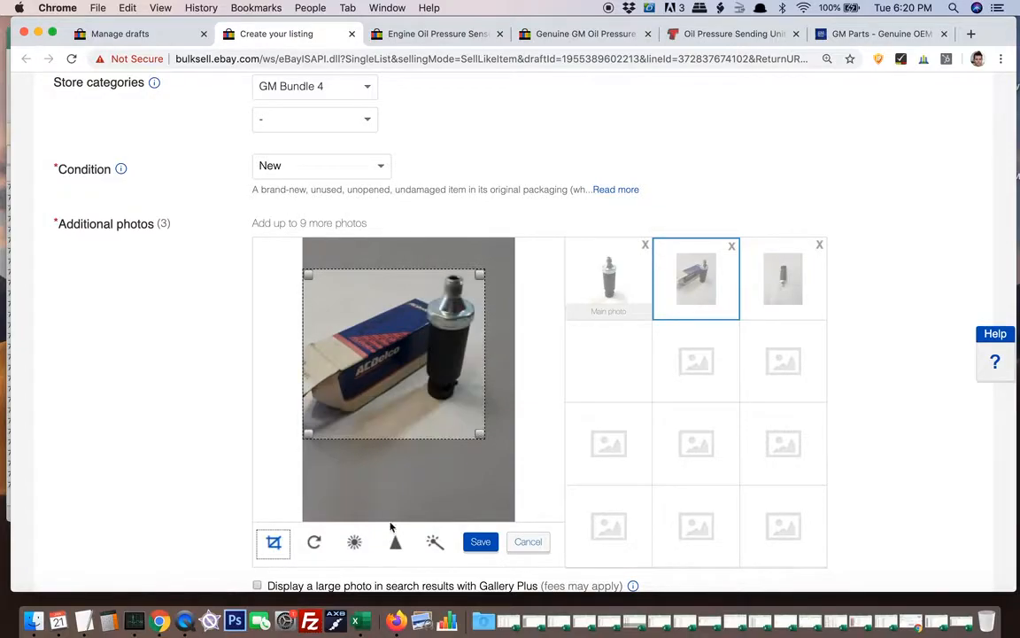
Increase the box photo's brightness and contrast and save the edited image.
{"action": "left_click", "coordinate": [355, 541]}
{"action": "left_click_drag", "start_coordinate": [407, 488], "coordinate": [435, 512]}
{"action": "left_click", "coordinate": [470, 539]}
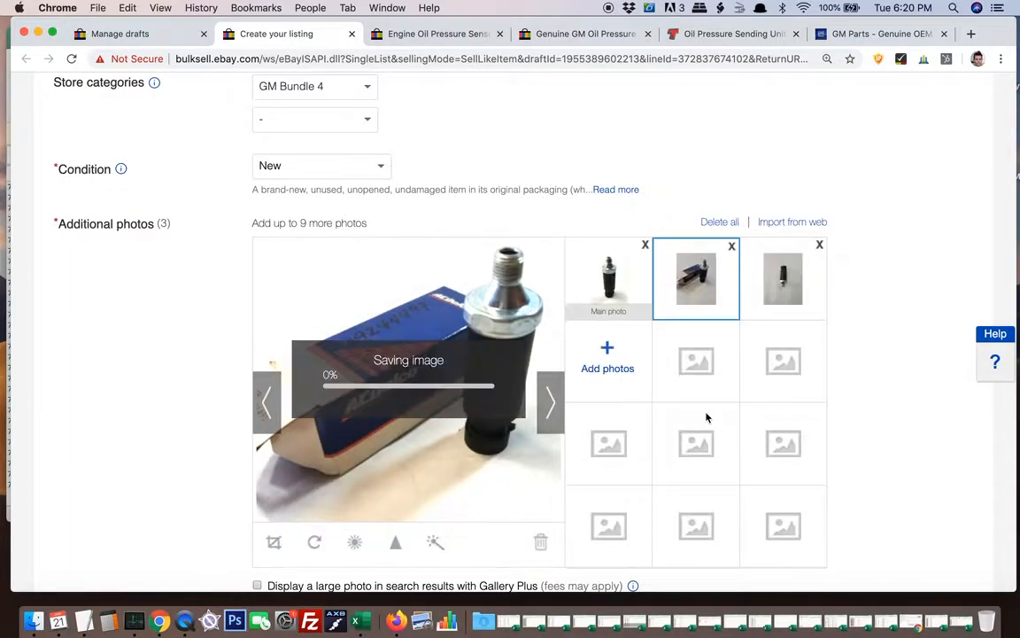
Review the oil pressure sender listing's title, item specifics and fees, and save it as a draft.
{"action": "scroll", "coordinate": [917, 319], "scroll_direction": "up", "scroll_amount": 5}
{"action": "scroll", "coordinate": [600, 357], "scroll_direction": "up", "scroll_amount": 5}
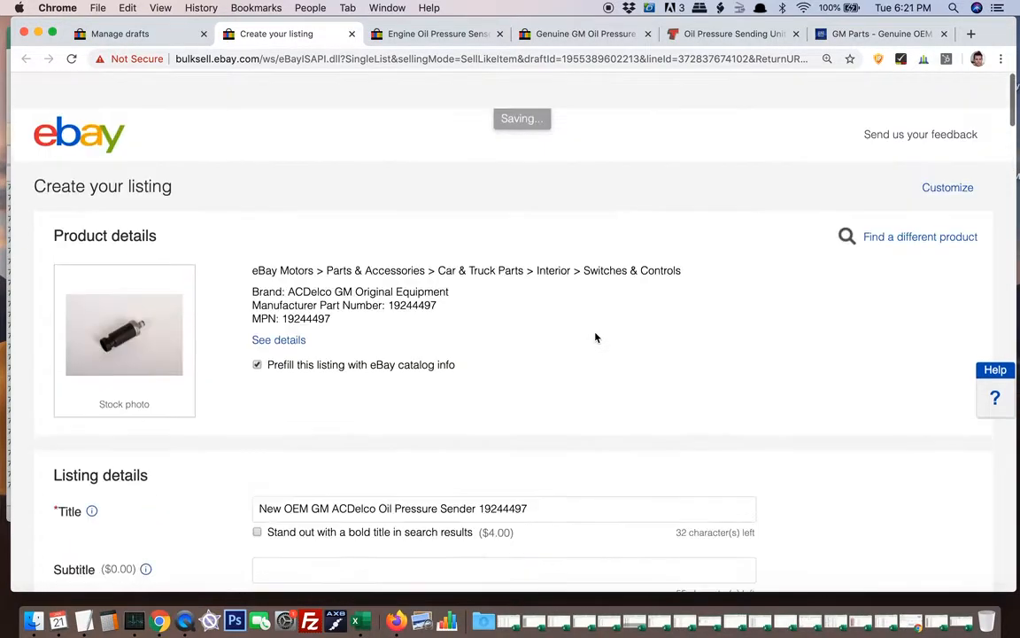
{"action": "scroll", "coordinate": [595, 334], "scroll_direction": "down", "scroll_amount": 4}
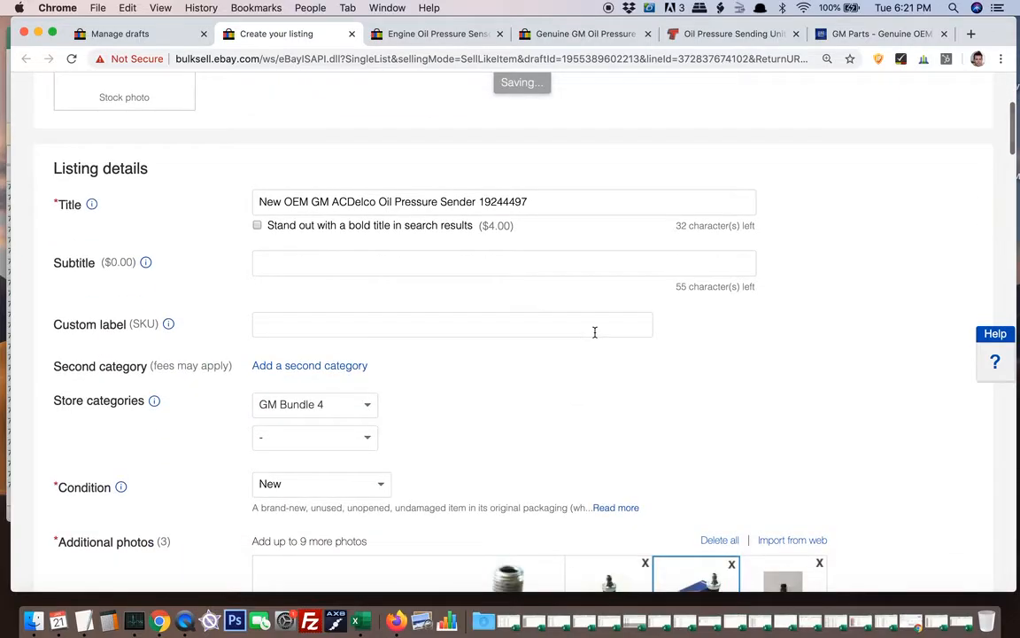
{"action": "scroll", "coordinate": [595, 332], "scroll_direction": "down", "scroll_amount": 20}
{"action": "scroll", "coordinate": [597, 337], "scroll_direction": "up", "scroll_amount": 12}
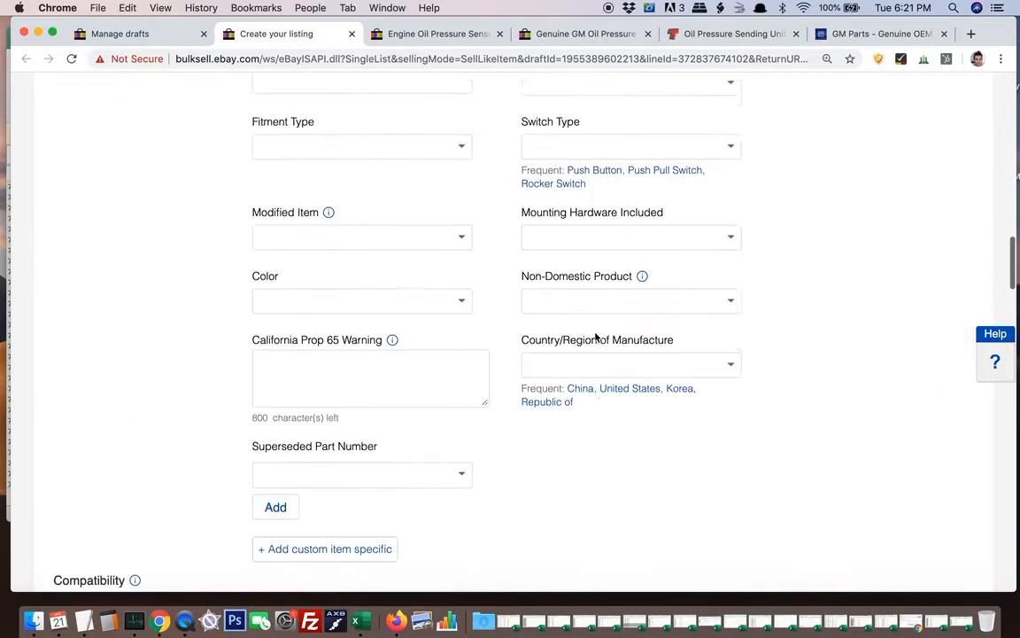
{"action": "scroll", "coordinate": [595, 337], "scroll_direction": "up", "scroll_amount": 5}
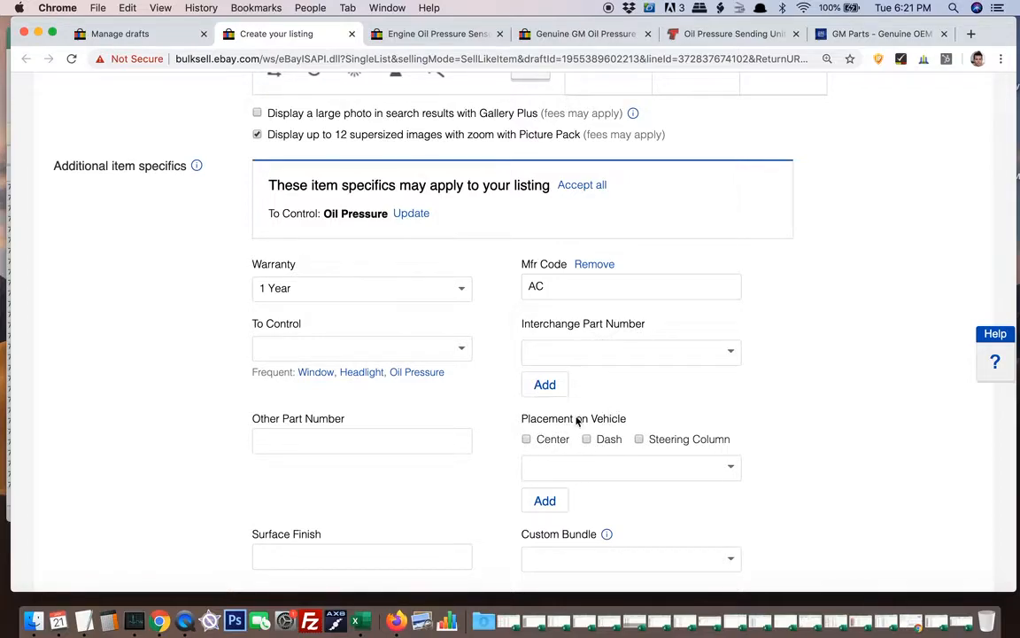
{"action": "scroll", "coordinate": [503, 418], "scroll_direction": "down", "scroll_amount": 20}
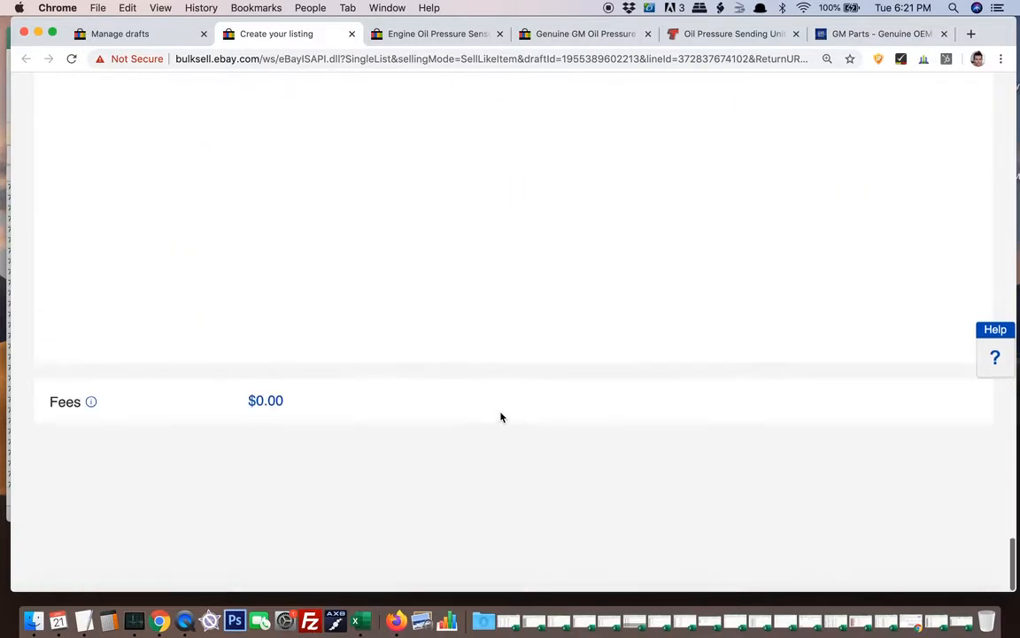
{"action": "left_click", "coordinate": [412, 526]}
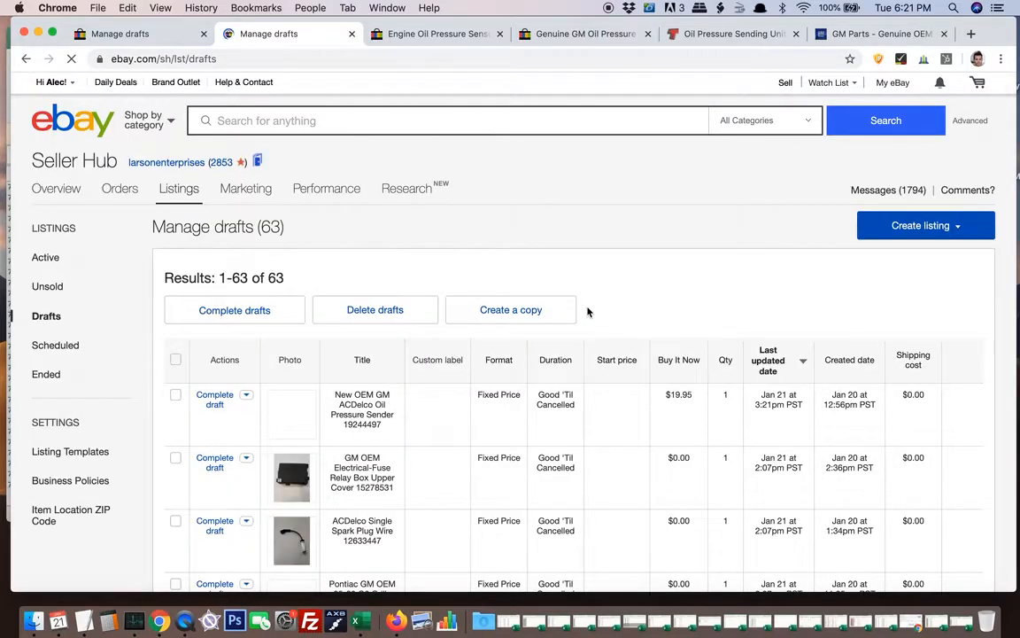
Open the draft "Pontiac GM OEM 05-09 G6 Grille Grill-Trim Ring Right 15221712" for completion and examine its photos and title.
{"action": "scroll", "coordinate": [508, 414], "scroll_direction": "down", "scroll_amount": 5}
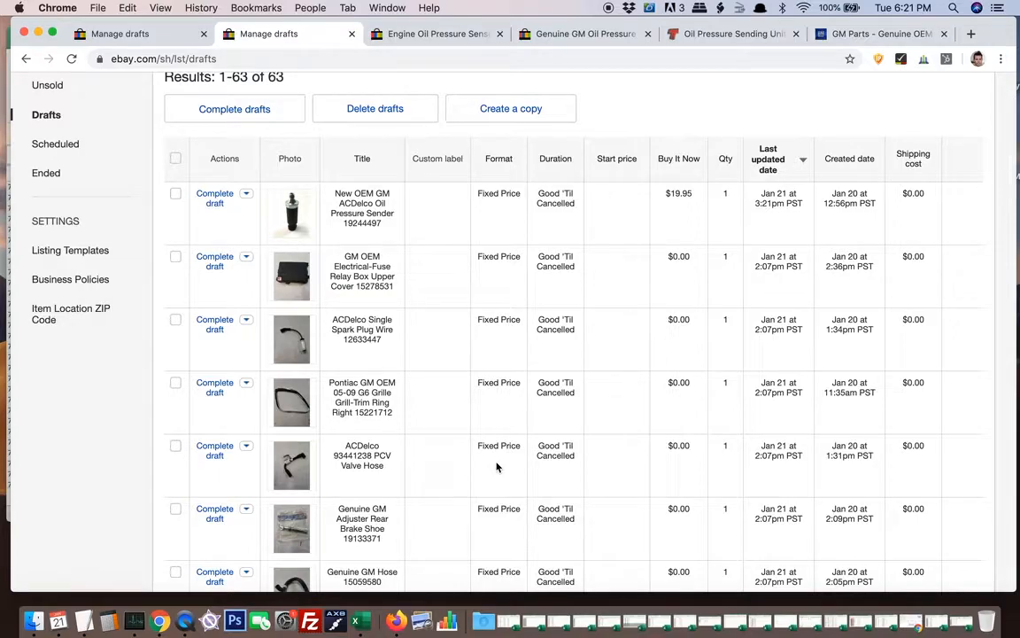
{"action": "left_click", "coordinate": [215, 390]}
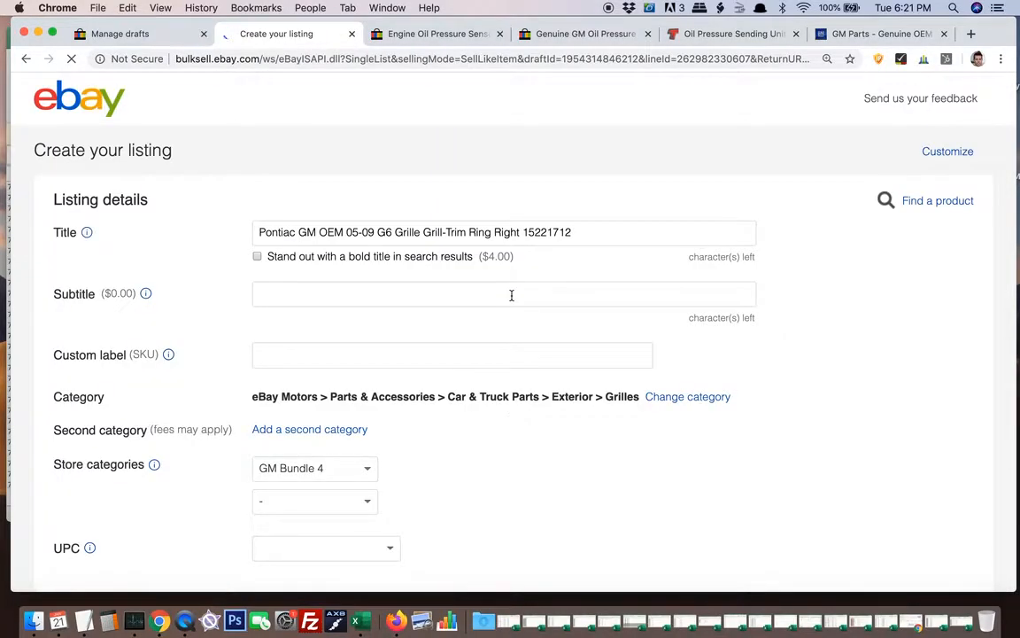
{"action": "scroll", "coordinate": [565, 344], "scroll_direction": "down", "scroll_amount": 3}
{"action": "scroll", "coordinate": [565, 344], "scroll_direction": "down", "scroll_amount": 2}
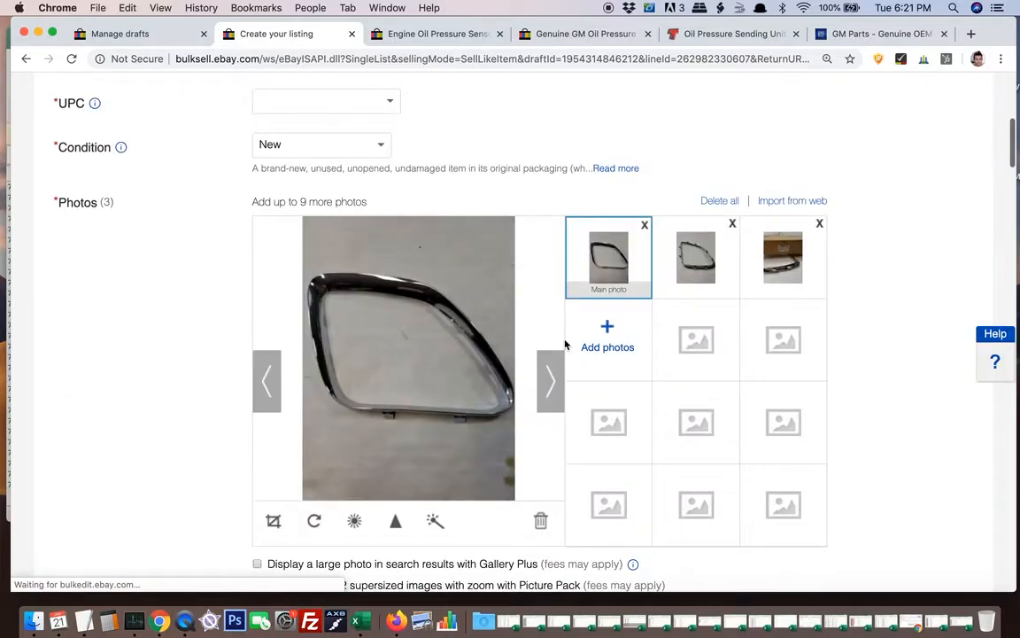
{"action": "scroll", "coordinate": [544, 191], "scroll_direction": "up", "scroll_amount": 4}
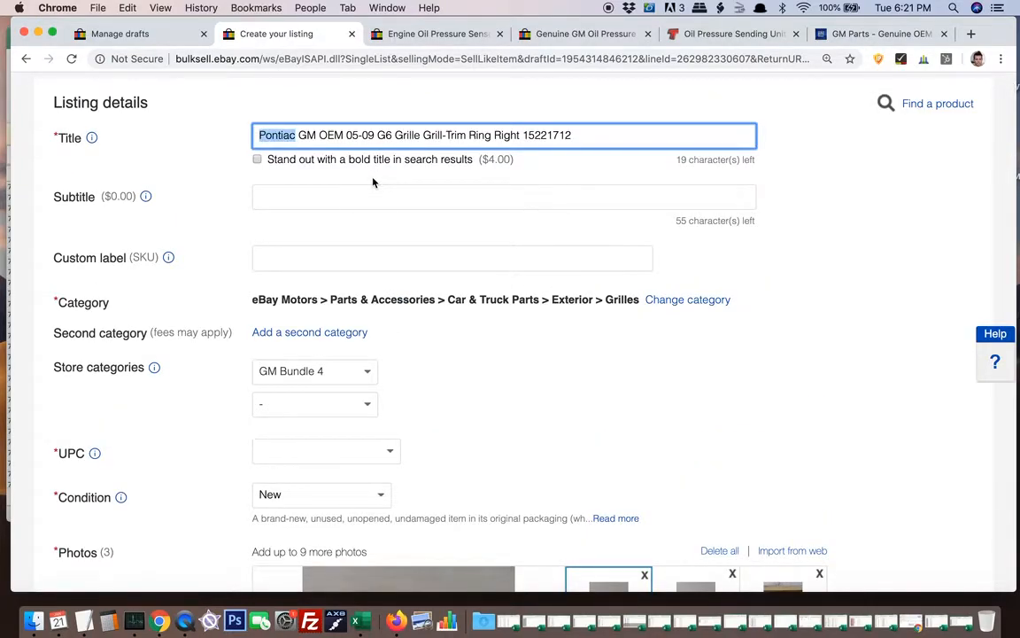
Search eBay for the part number 15221712 copied from the draft's title.
{"action": "left_click", "coordinate": [303, 127]}
{"action": "double_click", "coordinate": [565, 136]}
{"action": "key", "text": "super+c"}
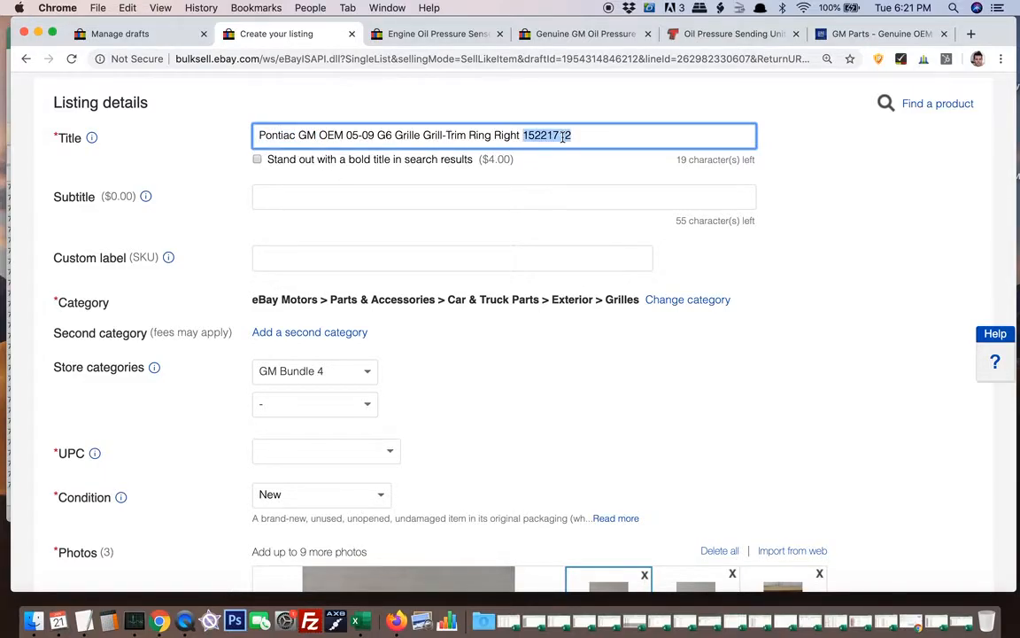
{"action": "scroll", "coordinate": [567, 200], "scroll_direction": "up", "scroll_amount": 3}
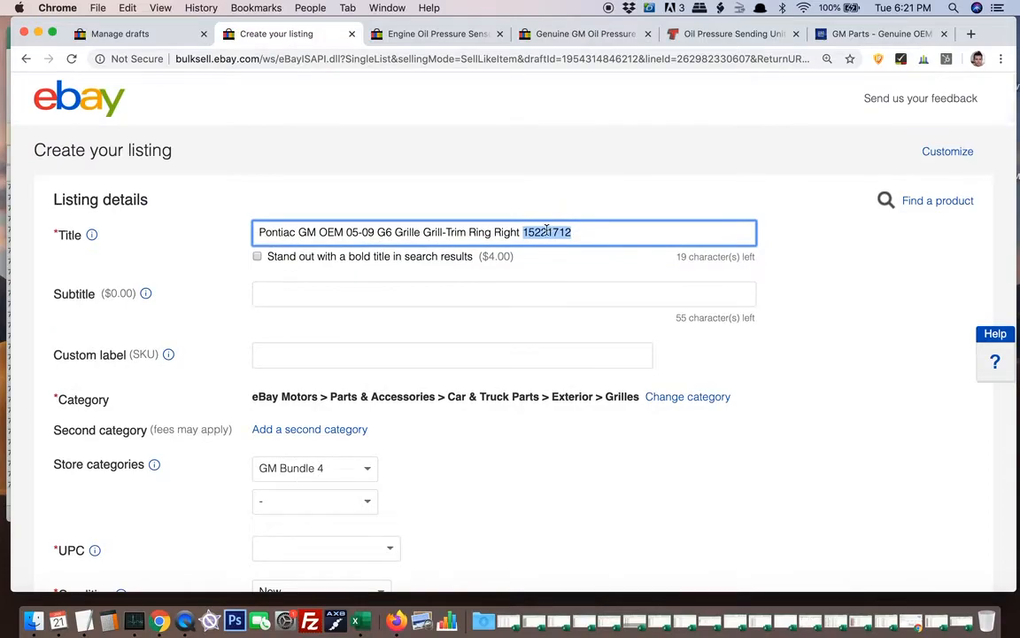
{"action": "left_click", "coordinate": [439, 34]}
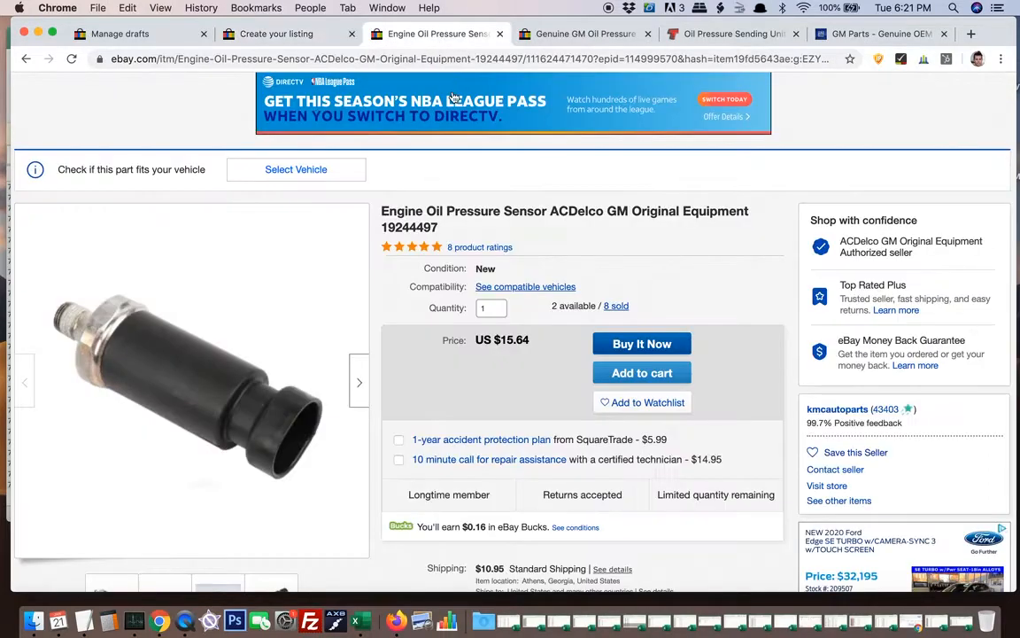
{"action": "scroll", "coordinate": [455, 160], "scroll_direction": "up", "scroll_amount": 3}
{"action": "left_click", "coordinate": [412, 125]}
{"action": "key", "text": "super+v"}
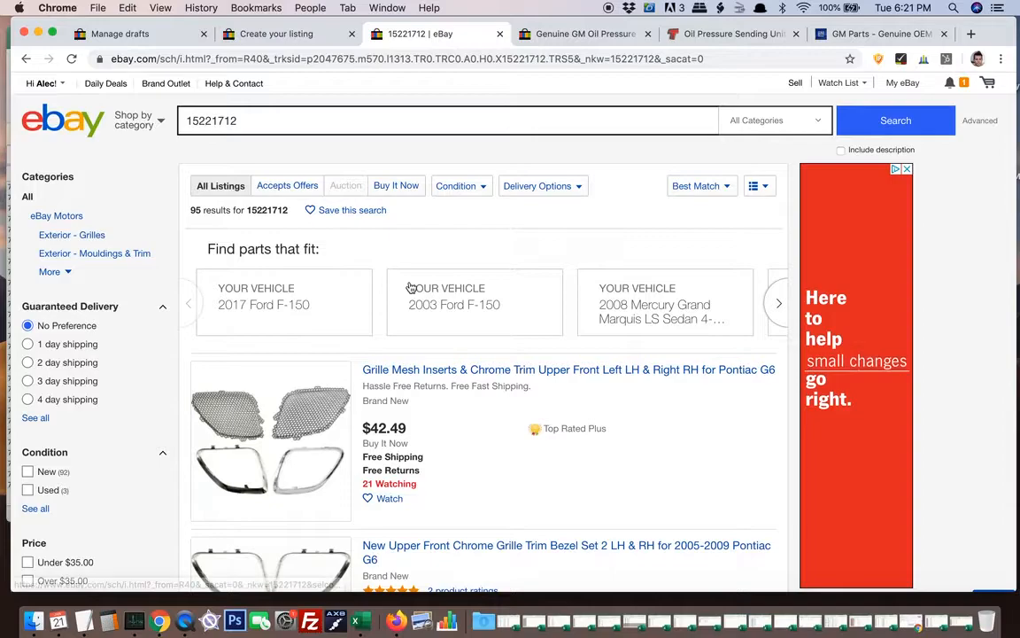
Examine competing listings for the right-side Pontiac G6 grille trim, comparing prices, shipping terms and sales.
{"action": "scroll", "coordinate": [410, 288], "scroll_direction": "down", "scroll_amount": 1}
{"action": "scroll", "coordinate": [455, 358], "scroll_direction": "down", "scroll_amount": 6}
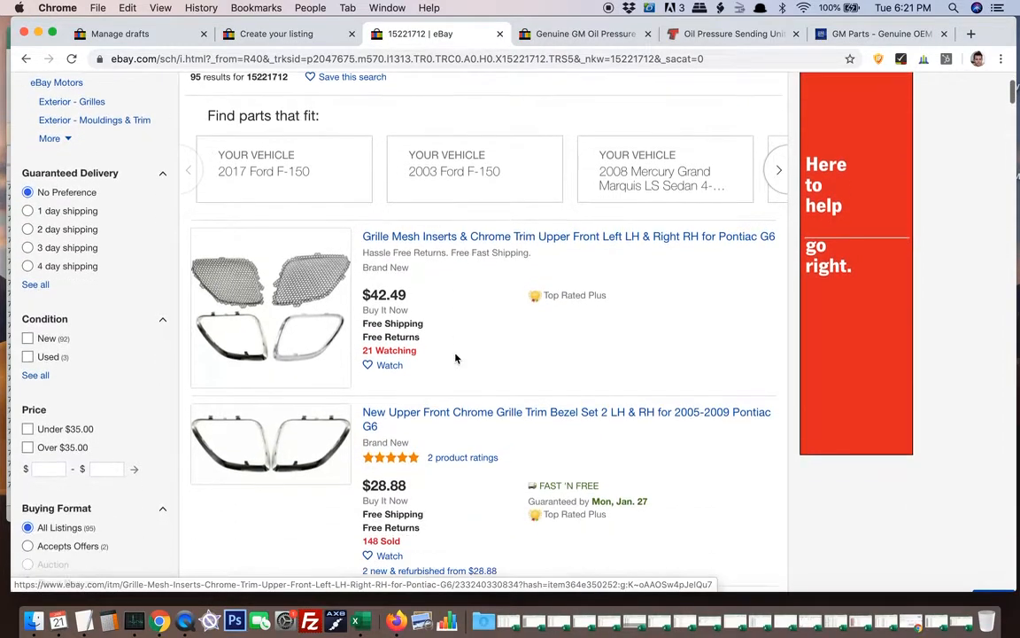
{"action": "scroll", "coordinate": [456, 358], "scroll_direction": "down", "scroll_amount": 12}
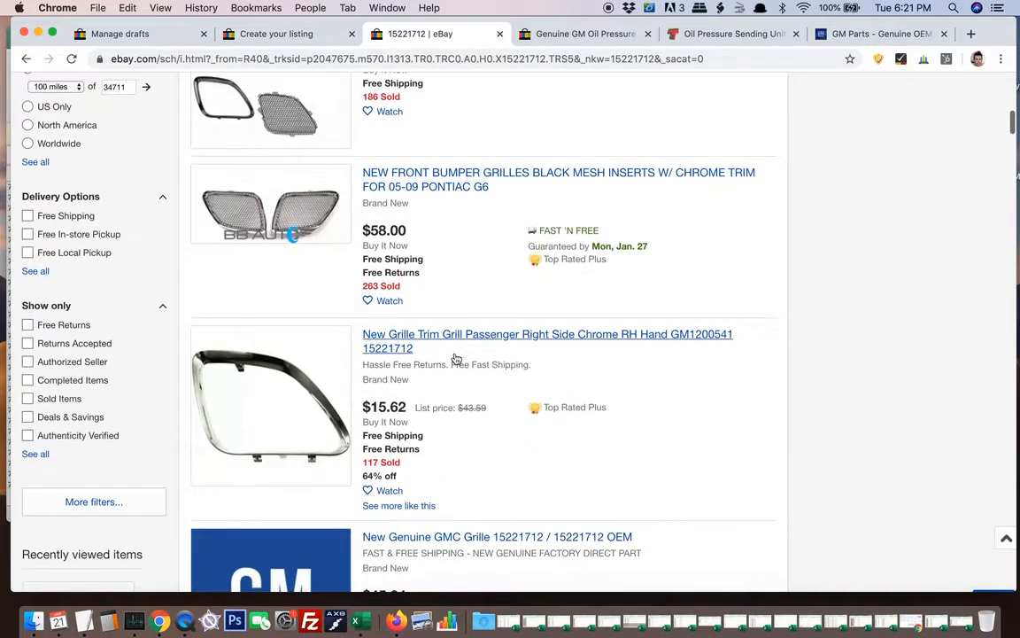
{"action": "scroll", "coordinate": [455, 357], "scroll_direction": "down", "scroll_amount": 1}
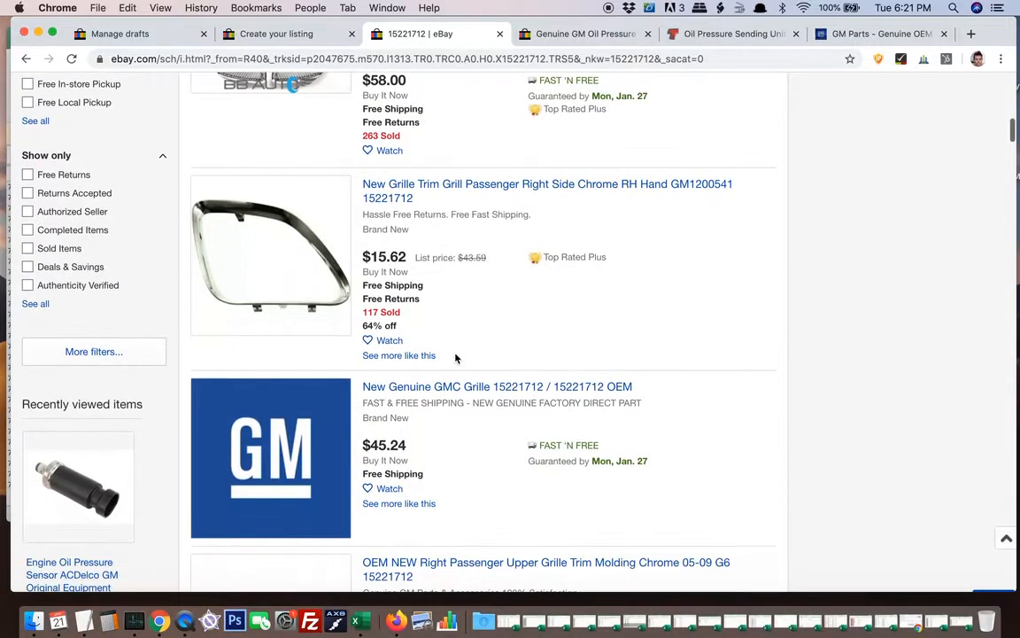
{"action": "scroll", "coordinate": [455, 312], "scroll_direction": "down", "scroll_amount": 2}
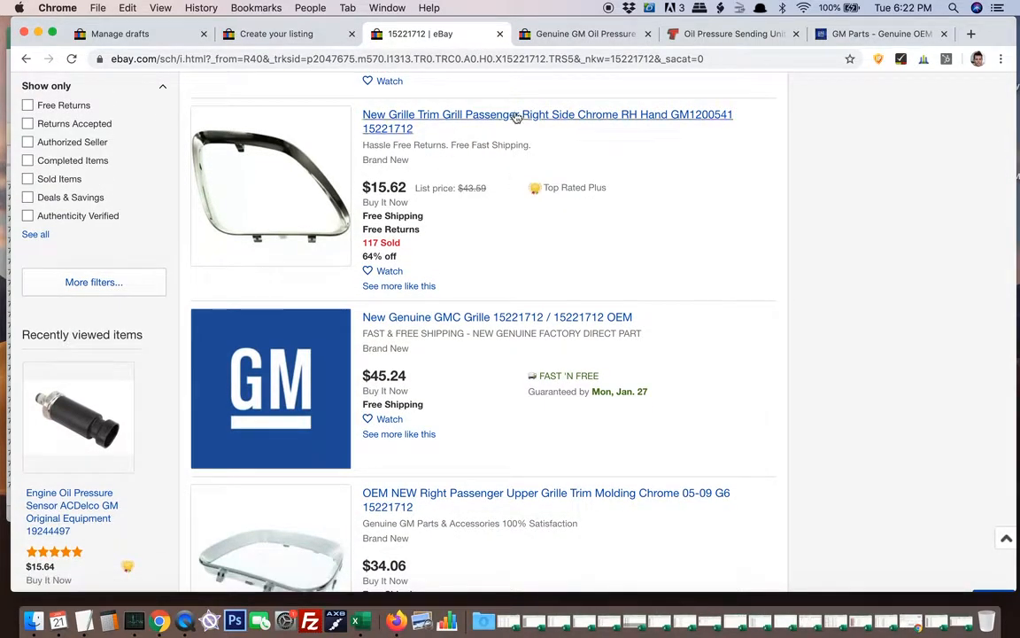
{"action": "scroll", "coordinate": [514, 210], "scroll_direction": "down", "scroll_amount": 3}
{"action": "scroll", "coordinate": [451, 210], "scroll_direction": "down", "scroll_amount": 1}
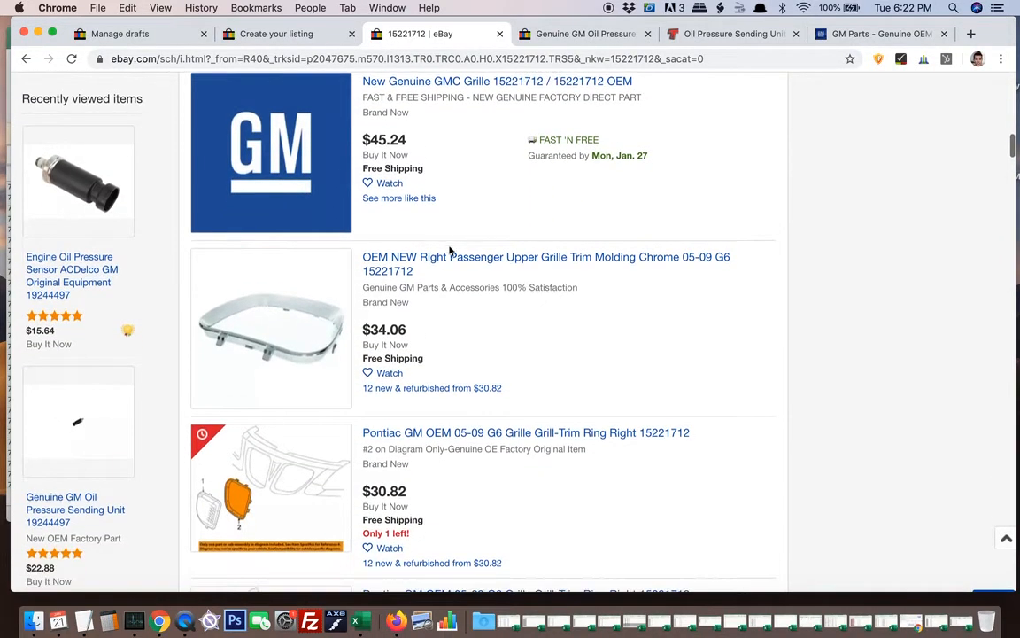
{"action": "scroll", "coordinate": [381, 293], "scroll_direction": "down", "scroll_amount": 1}
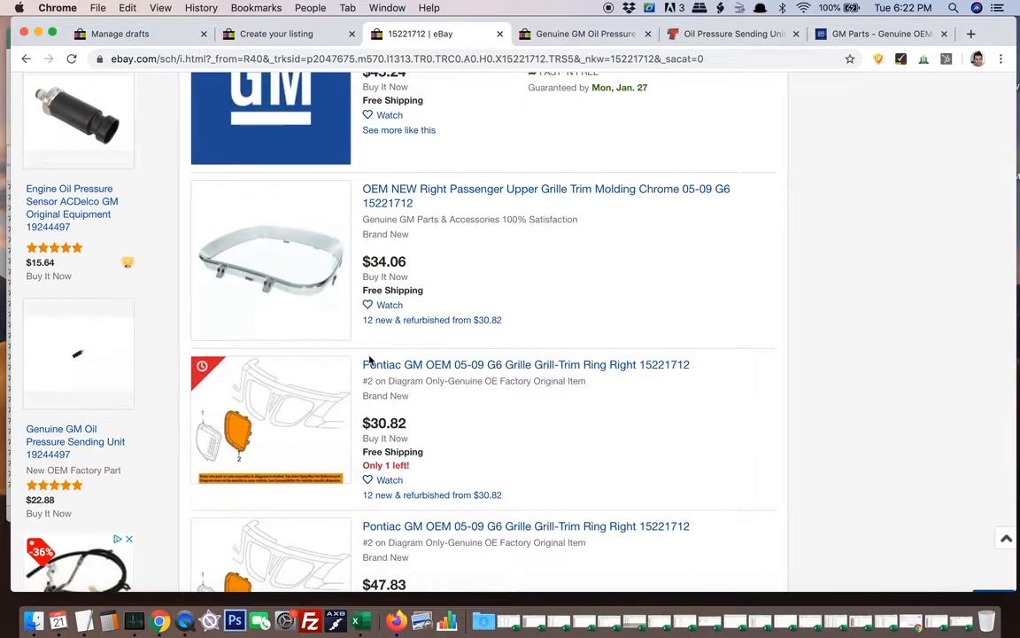
{"action": "scroll", "coordinate": [310, 418], "scroll_direction": "down", "scroll_amount": 2}
{"action": "scroll", "coordinate": [408, 310], "scroll_direction": "up", "scroll_amount": 1}
{"action": "scroll", "coordinate": [386, 208], "scroll_direction": "up", "scroll_amount": 1}
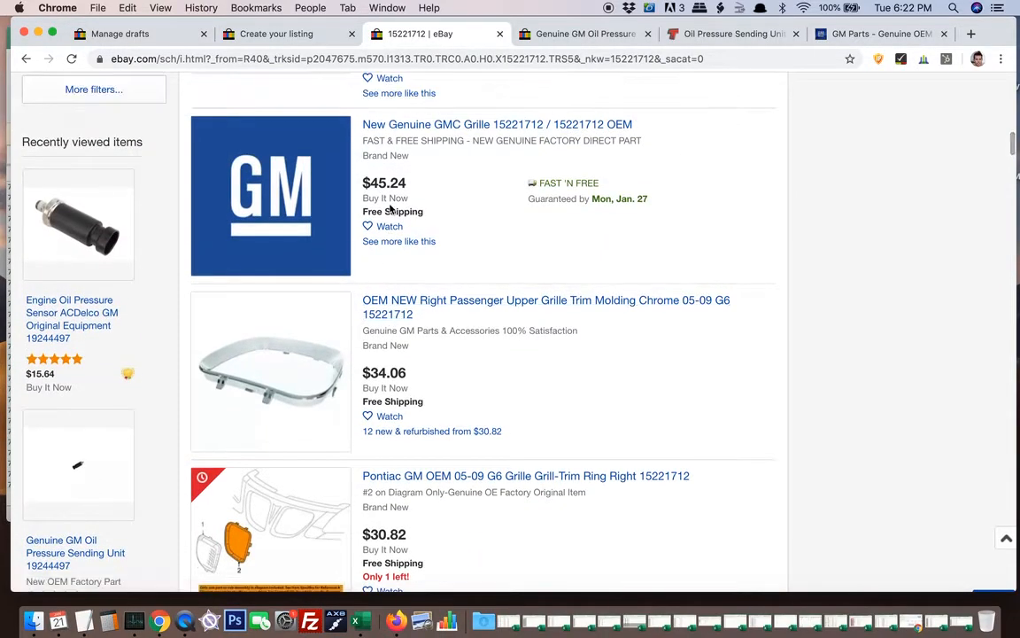
{"action": "scroll", "coordinate": [400, 388], "scroll_direction": "down", "scroll_amount": 2}
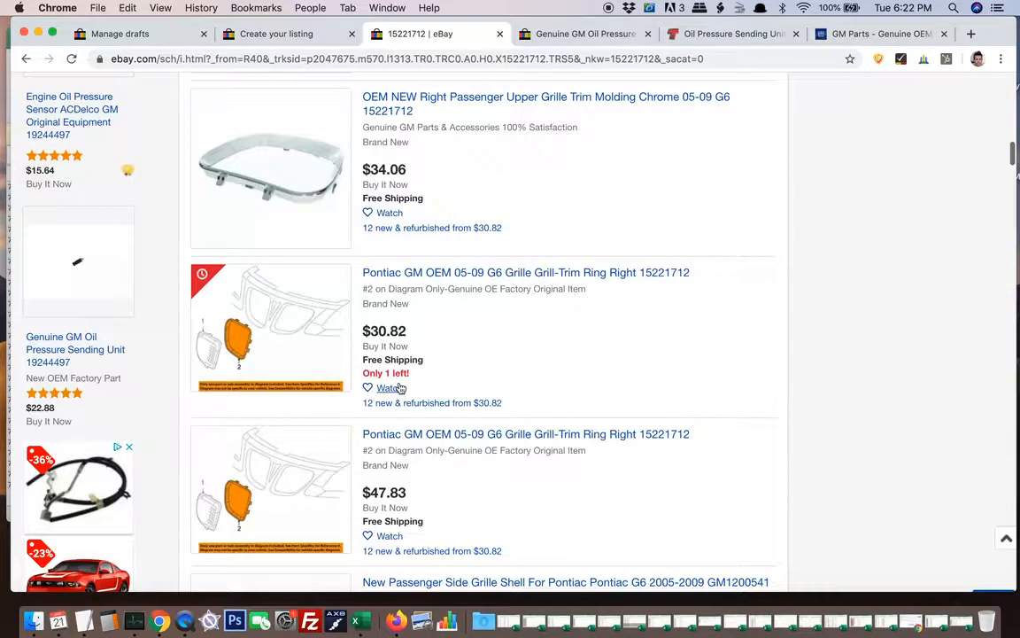
{"action": "scroll", "coordinate": [405, 374], "scroll_direction": "down", "scroll_amount": 3}
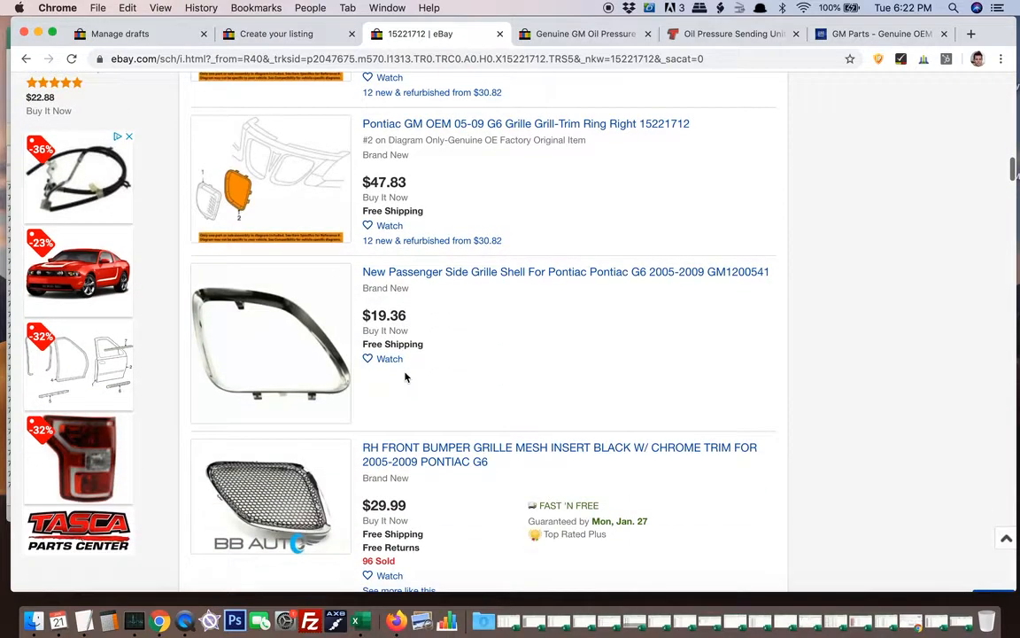
Check the item specifics of the "New Passenger Side Grille Shell For Pontiac" listing and compare prices further along the search results.
{"action": "left_click", "coordinate": [553, 281]}
{"action": "scroll", "coordinate": [435, 237], "scroll_direction": "down", "scroll_amount": 15}
{"action": "scroll", "coordinate": [435, 237], "scroll_direction": "down", "scroll_amount": 15}
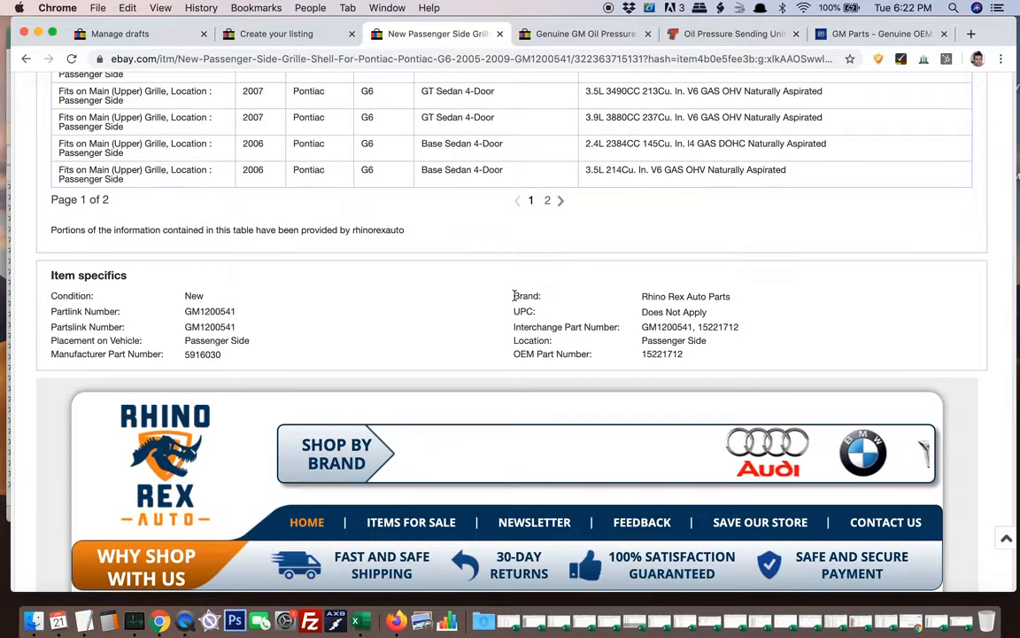
{"action": "scroll", "coordinate": [577, 308], "scroll_direction": "up", "scroll_amount": 10}
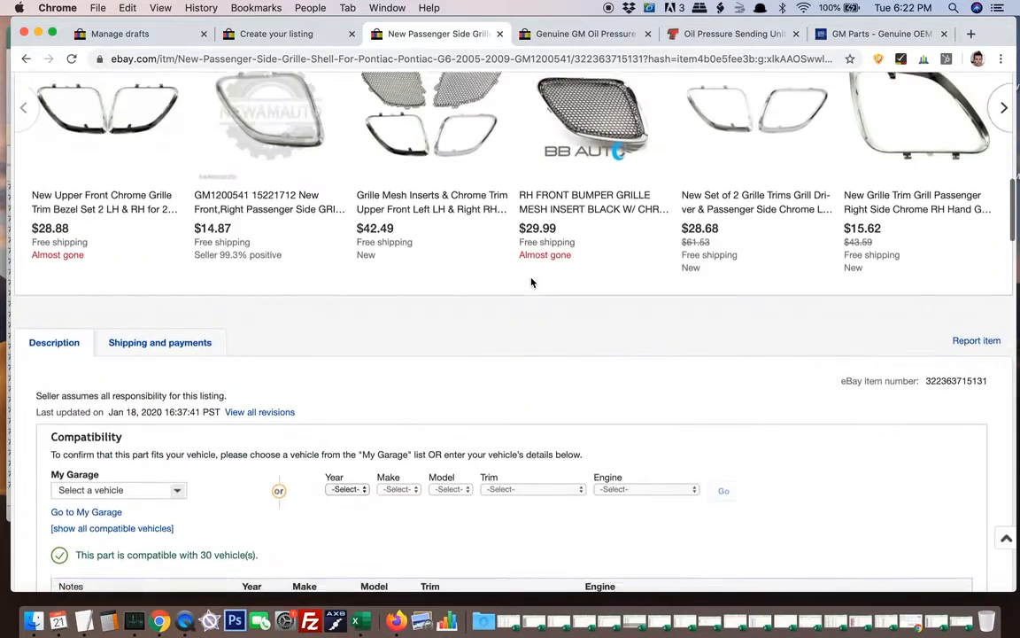
{"action": "left_click", "coordinate": [26, 59]}
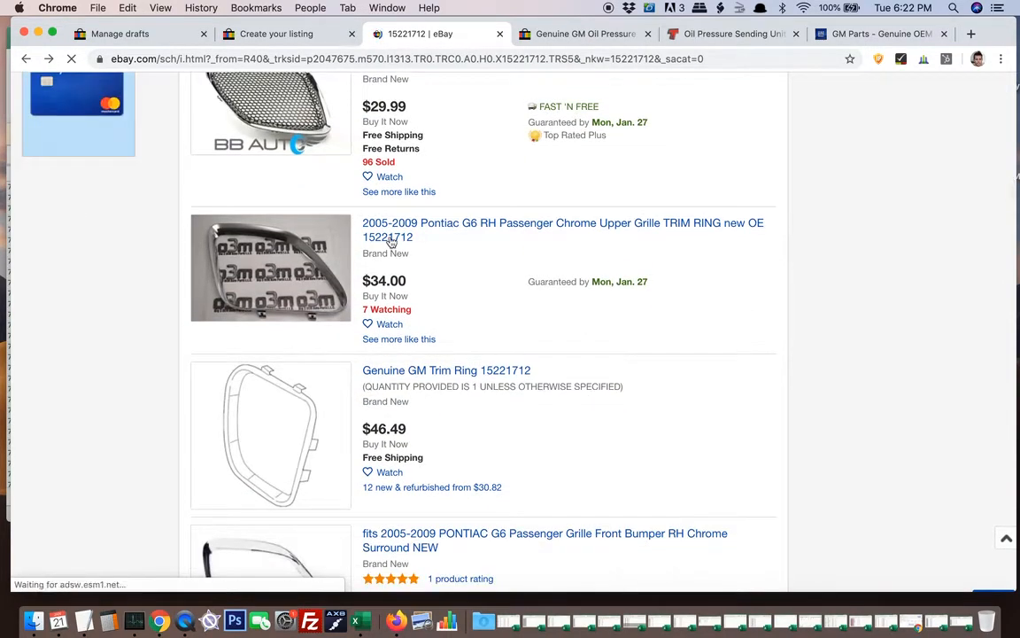
{"action": "scroll", "coordinate": [492, 186], "scroll_direction": "down", "scroll_amount": 2}
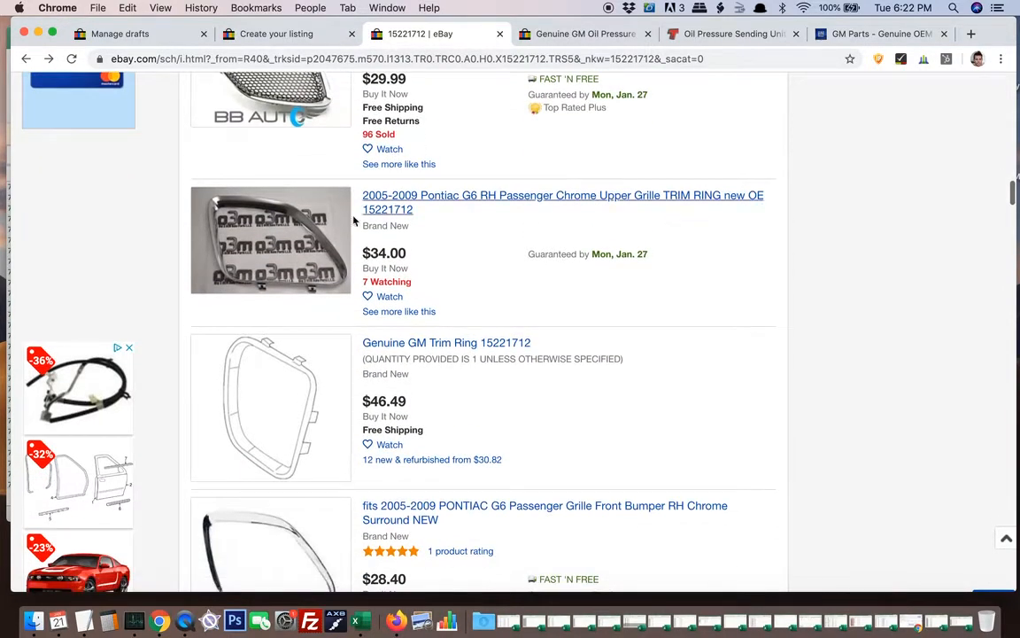
{"action": "scroll", "coordinate": [502, 282], "scroll_direction": "down", "scroll_amount": 2}
{"action": "scroll", "coordinate": [501, 282], "scroll_direction": "down", "scroll_amount": 6}
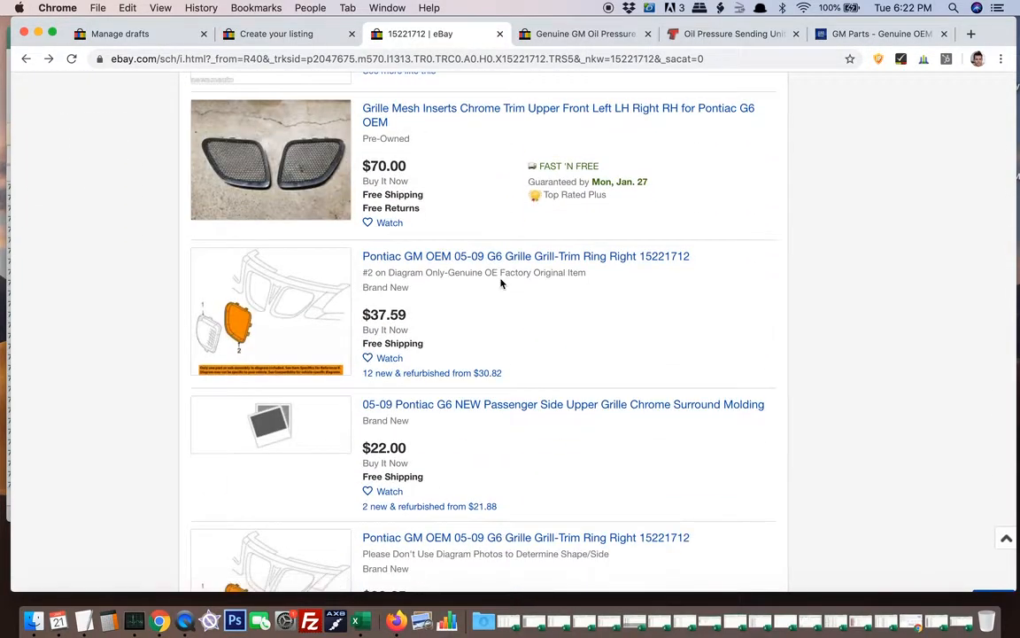
{"action": "scroll", "coordinate": [500, 284], "scroll_direction": "up", "scroll_amount": 15}
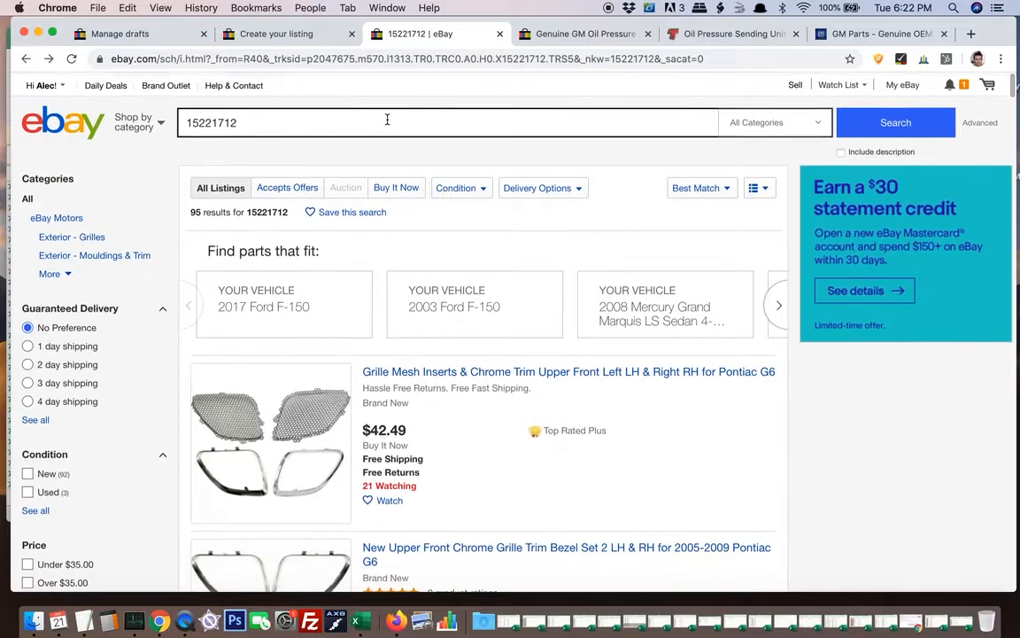
Set the grille trim draft's Buy It Now price to $29.95.
{"action": "left_click", "coordinate": [269, 34]}
{"action": "scroll", "coordinate": [537, 310], "scroll_direction": "down", "scroll_amount": 10}
{"action": "scroll", "coordinate": [538, 310], "scroll_direction": "down", "scroll_amount": 15}
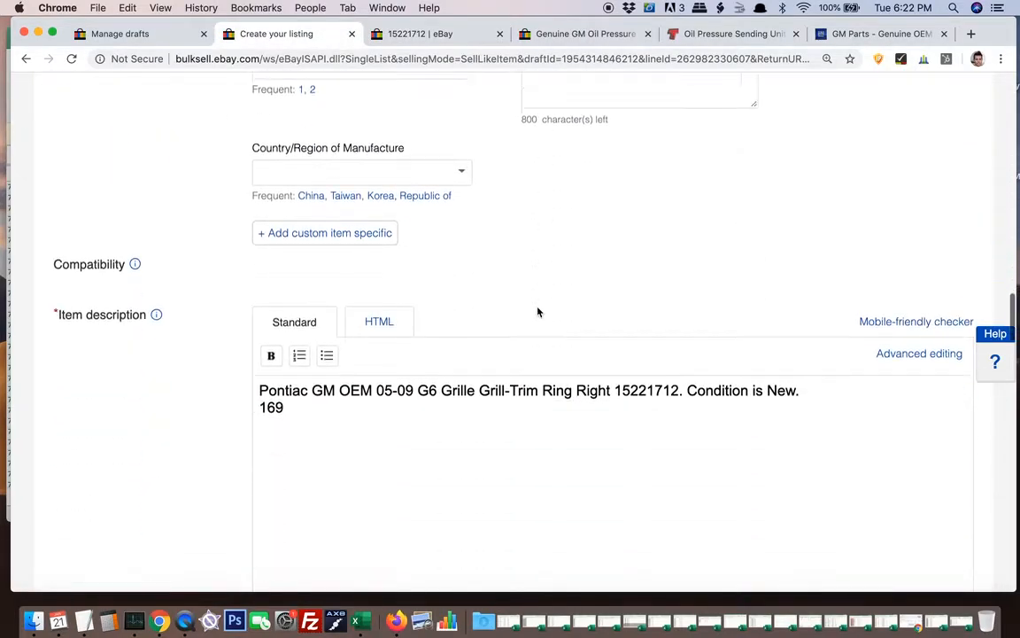
{"action": "left_click", "coordinate": [292, 542]}
{"action": "type", "text": "29.9"}
{"action": "key", "text": "BackSpace"}
{"action": "type", "text": ".95"}
{"action": "scroll", "coordinate": [375, 538], "scroll_direction": "down", "scroll_amount": 5}
{"action": "scroll", "coordinate": [376, 538], "scroll_direction": "up", "scroll_amount": 20}
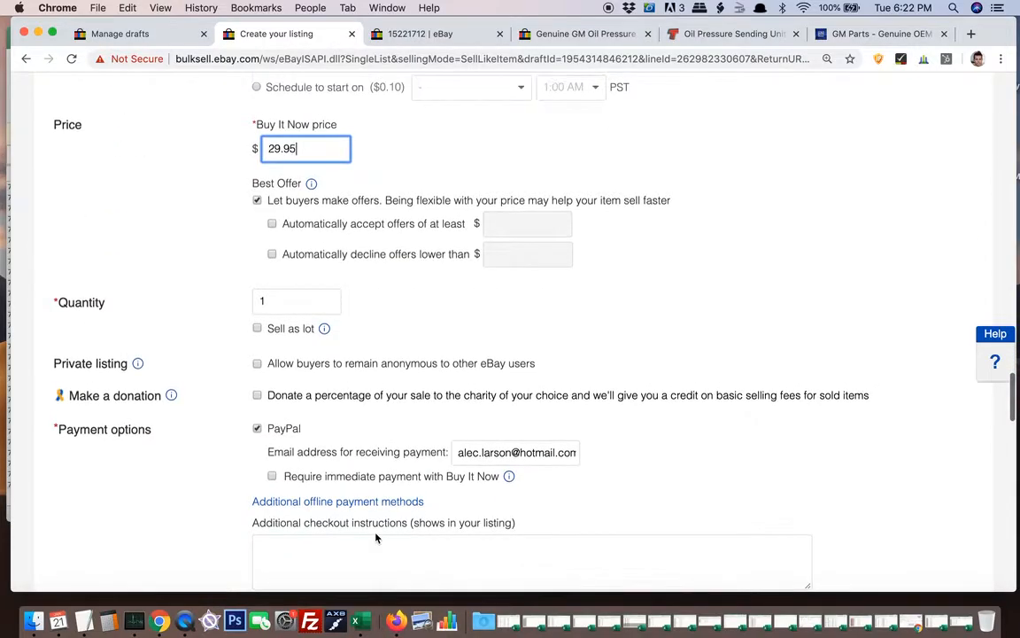
Crop the main photo around the trim ring and set its brightness to 54 and contrast to 61.
{"action": "scroll", "coordinate": [376, 538], "scroll_direction": "down", "scroll_amount": 10}
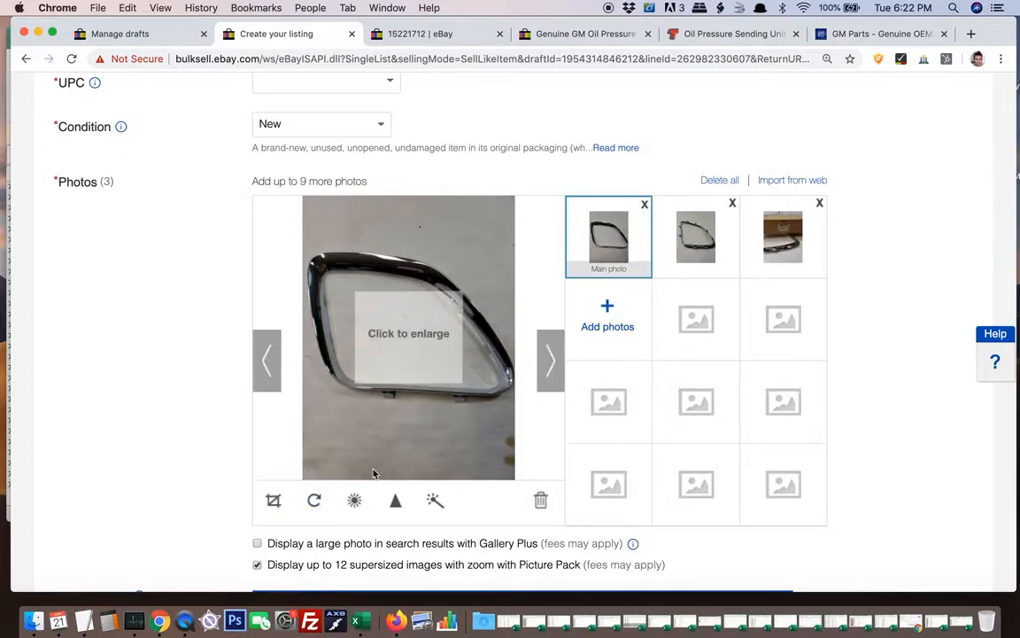
{"action": "left_click", "coordinate": [275, 501]}
{"action": "left_click_drag", "start_coordinate": [397, 314], "coordinate": [339, 285]}
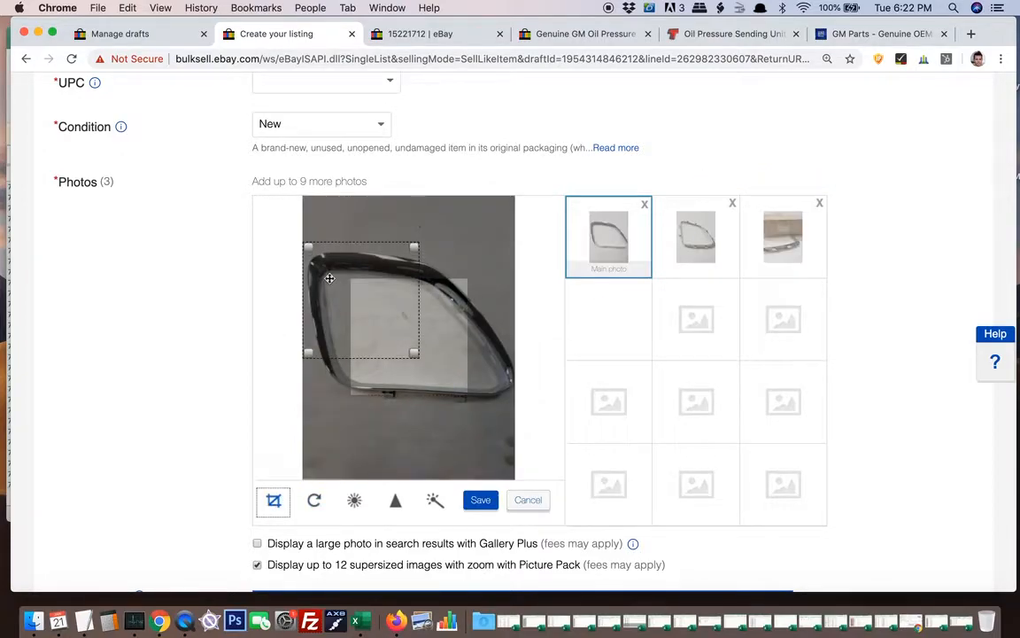
{"action": "left_click_drag", "start_coordinate": [414, 359], "coordinate": [547, 435]}
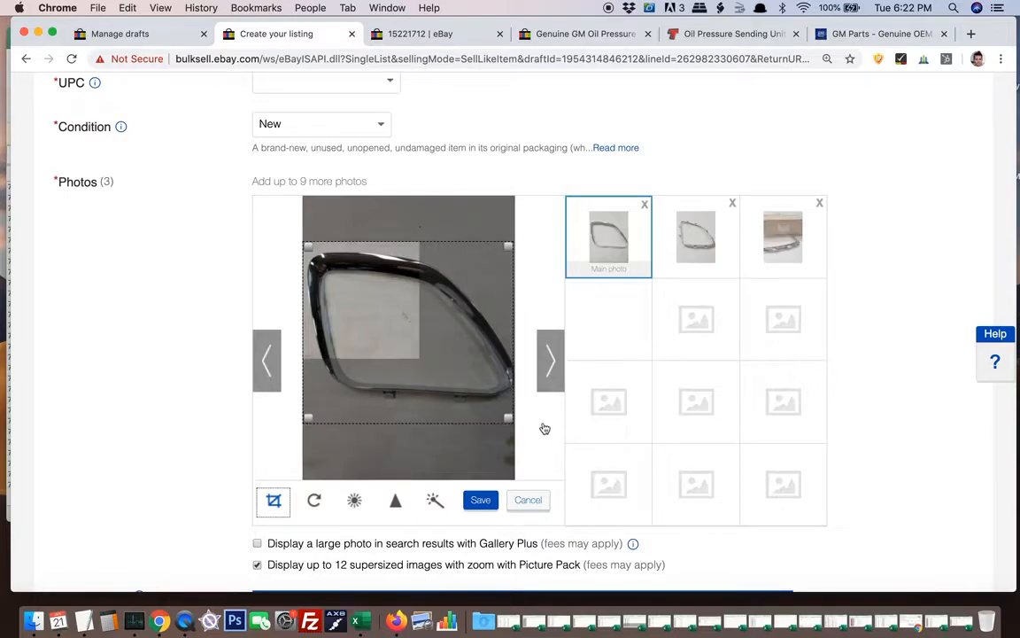
{"action": "left_click", "coordinate": [355, 503]}
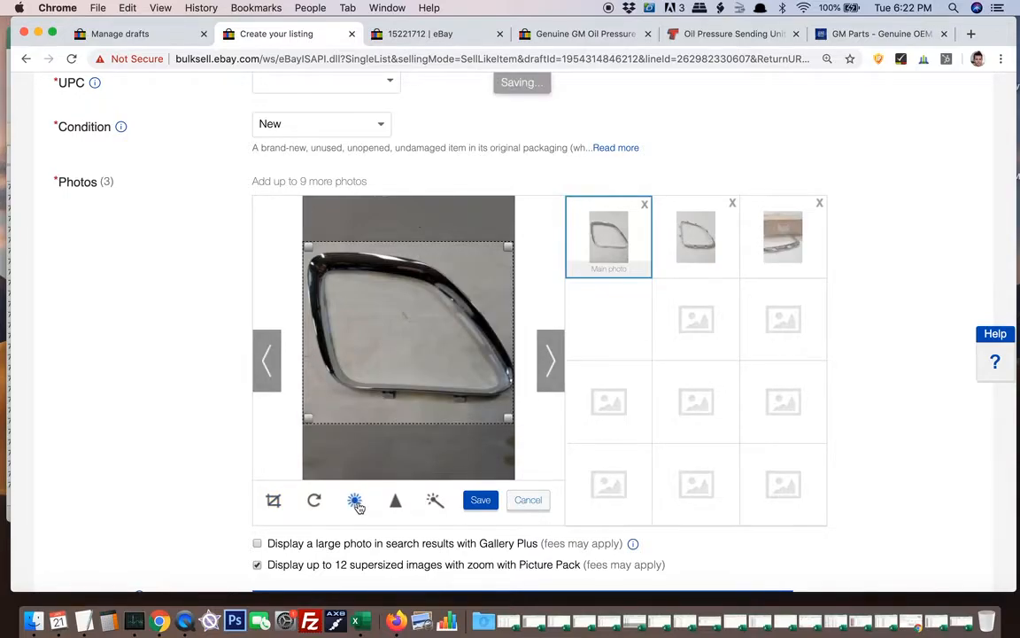
{"action": "left_click_drag", "start_coordinate": [406, 446], "coordinate": [454, 471]}
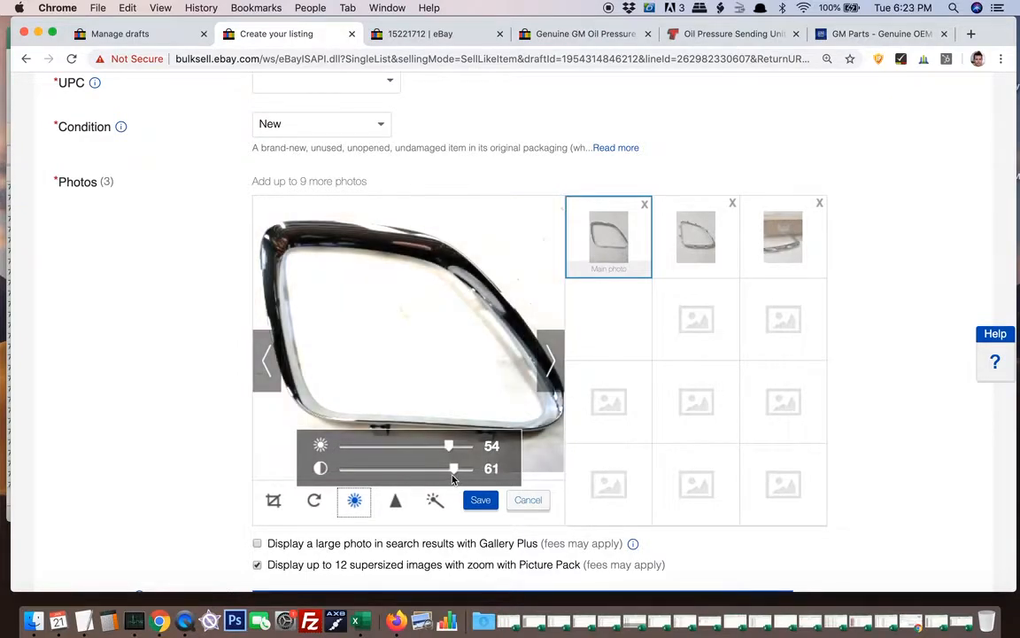
Rotate the main photo by 180 degrees and save the edited image.
{"action": "left_click", "coordinate": [326, 500]}
{"action": "left_click", "coordinate": [326, 500]}
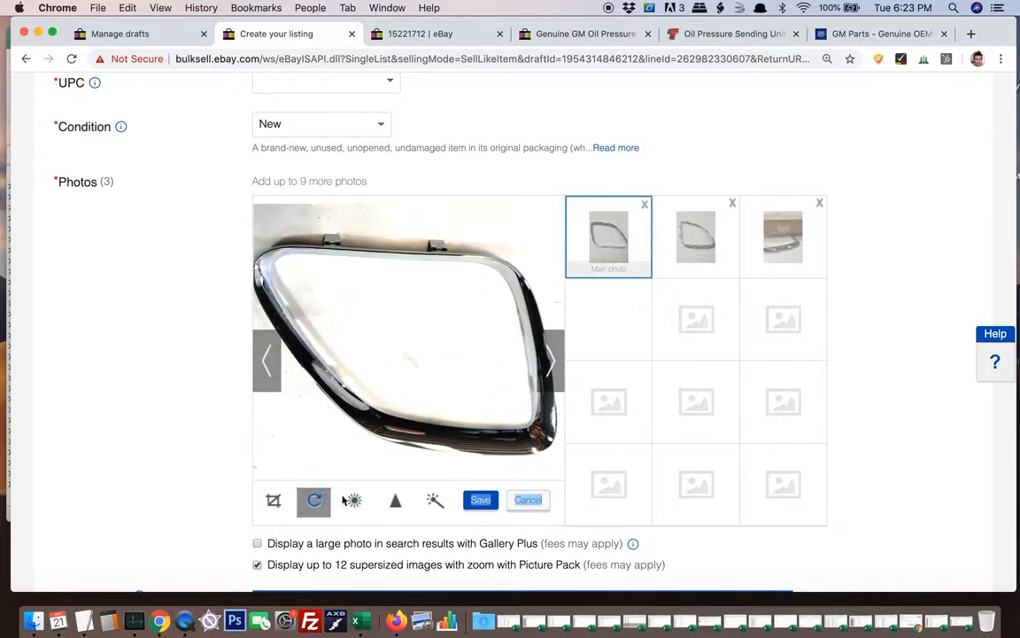
{"action": "left_click", "coordinate": [480, 502]}
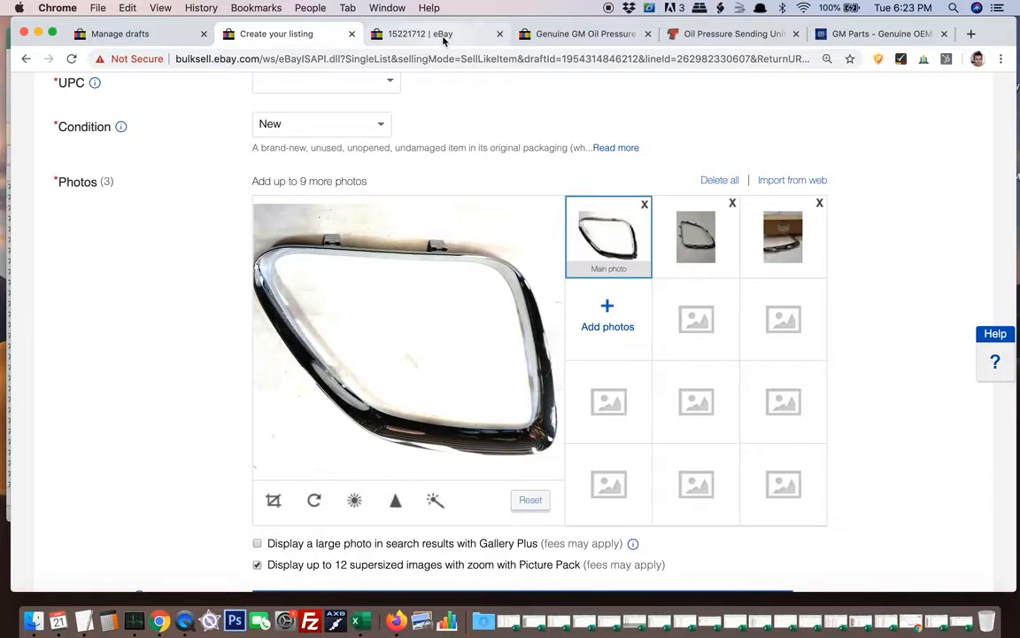
Check the trim ring's orientation in the competing listings' photos and return to the draft's title.
{"action": "left_click", "coordinate": [443, 36]}
{"action": "scroll", "coordinate": [426, 413], "scroll_direction": "down", "scroll_amount": 5}
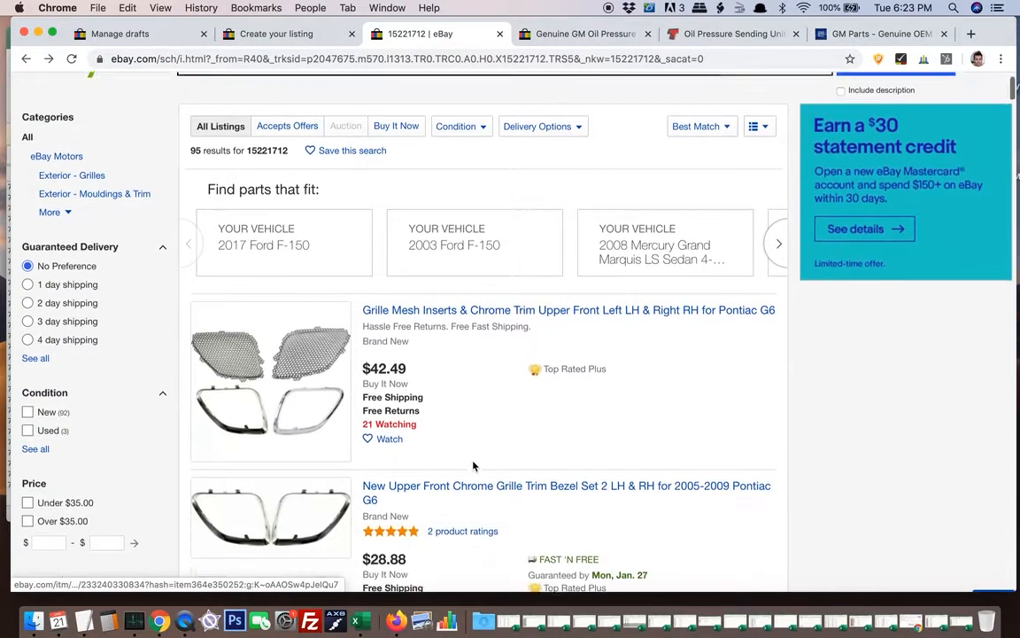
{"action": "left_click", "coordinate": [271, 34]}
{"action": "scroll", "coordinate": [558, 347], "scroll_direction": "up", "scroll_amount": 10}
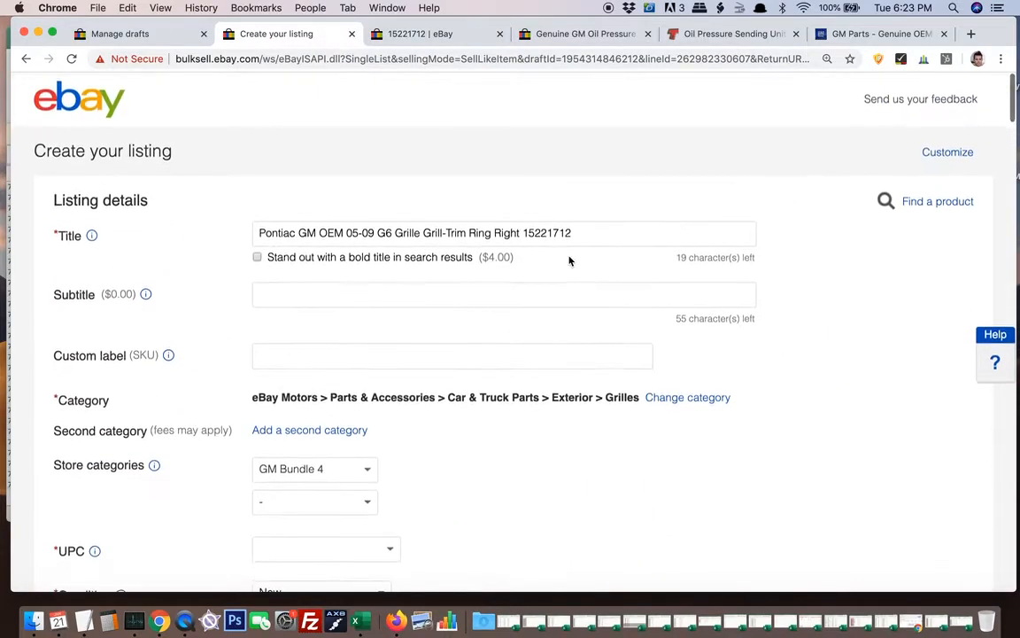
Replace the words before "G6" in the draft's title with "New OEM Pontiac".
{"action": "left_click", "coordinate": [348, 229]}
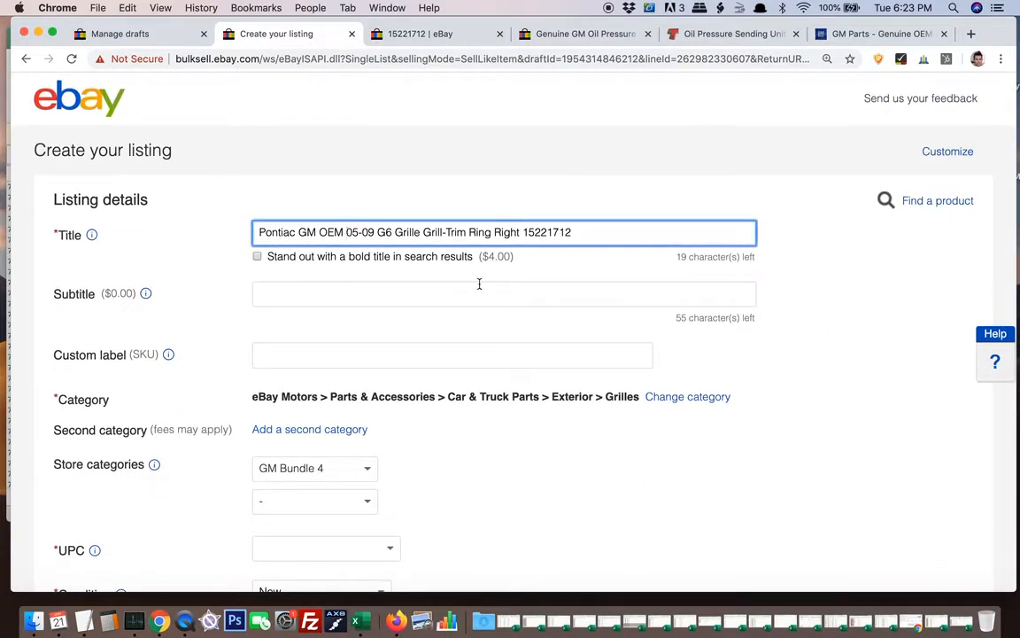
{"action": "type", "text": "20"}
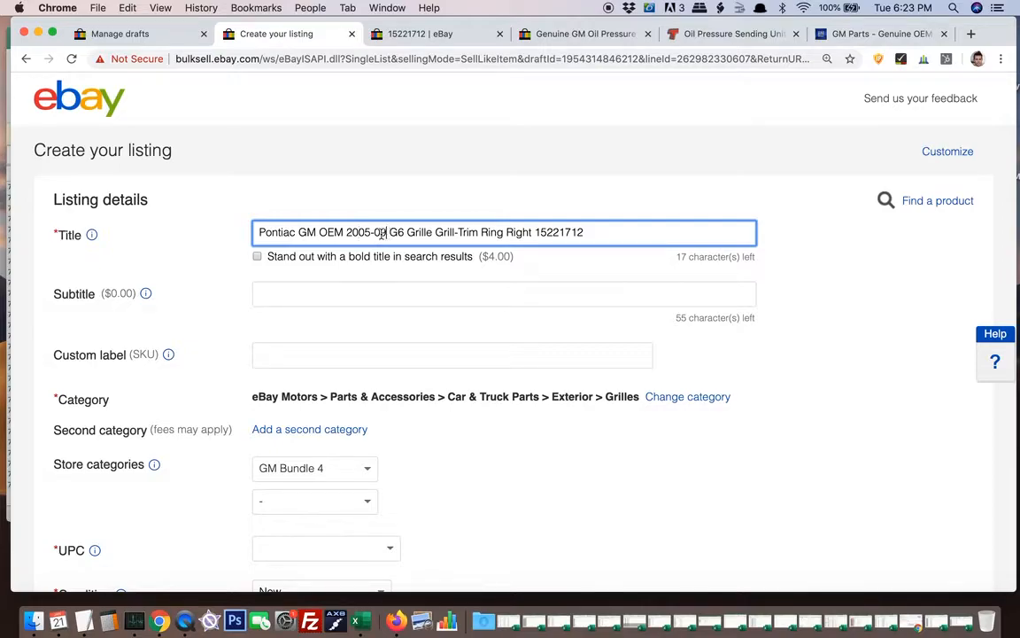
{"action": "key", "text": "BackSpace"}
{"action": "key", "text": "BackSpace"}
{"action": "key", "text": "BackSpace"}
{"action": "key", "text": "BackSpace"}
{"action": "key", "text": "BackSpace"}
{"action": "key", "text": "BackSpace"}
{"action": "key", "text": "BackSpace"}
{"action": "key", "text": "BackSpace"}
{"action": "key", "text": "BackSpace"}
{"action": "key", "text": "BackSpace"}
{"action": "key", "text": "BackSpace"}
{"action": "key", "text": "BackSpace"}
{"action": "key", "text": "BackSpace"}
{"action": "key", "text": "BackSpace"}
{"action": "key", "text": "BackSpace"}
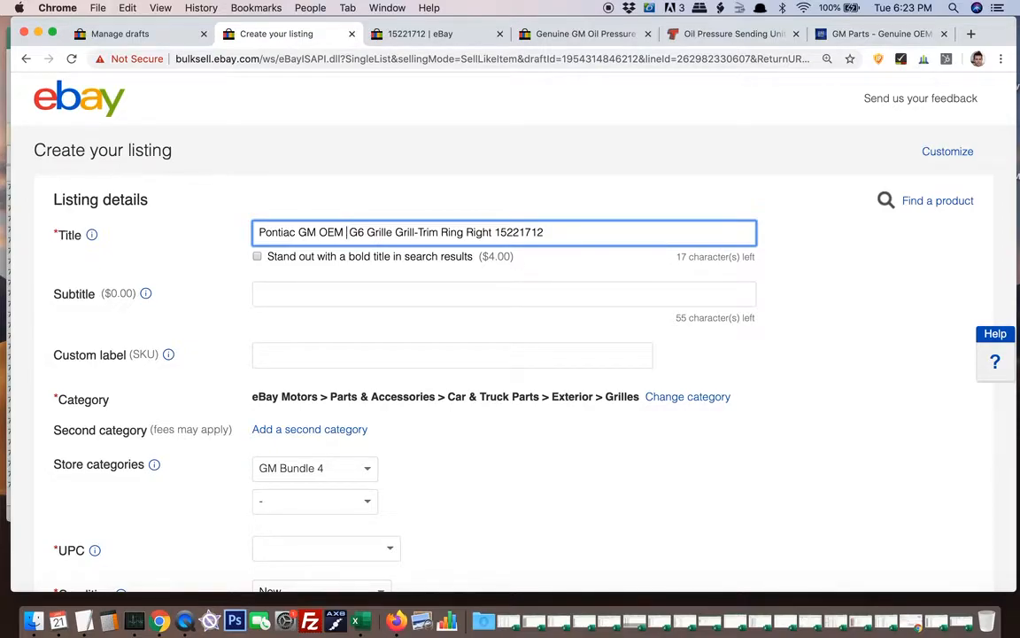
{"action": "key", "text": "BackSpace"}
{"action": "type", "text": "New OEM Pon"}
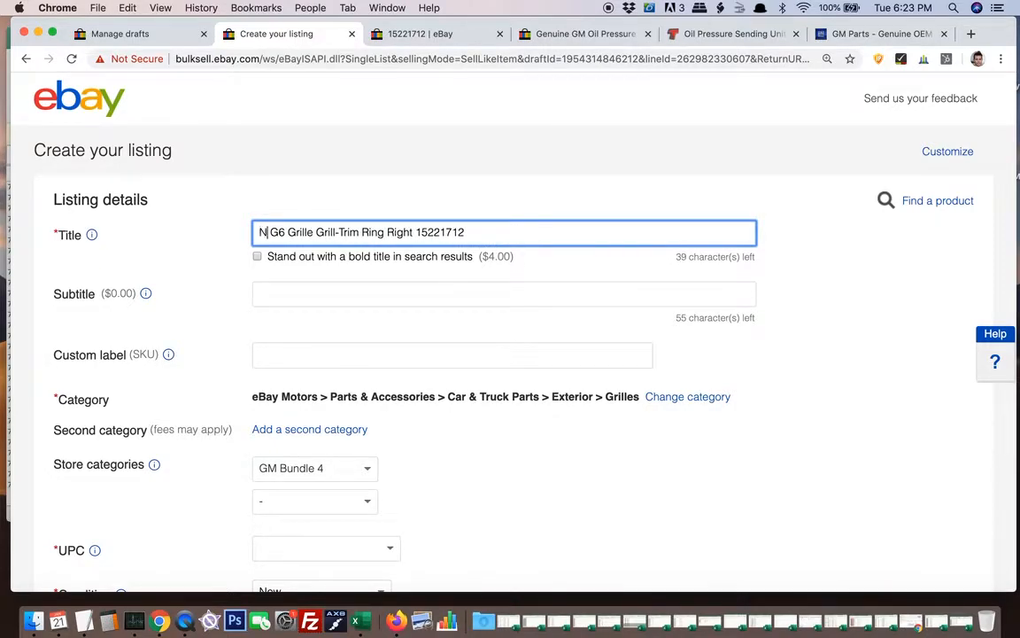
{"action": "type", "text": "tiac"}
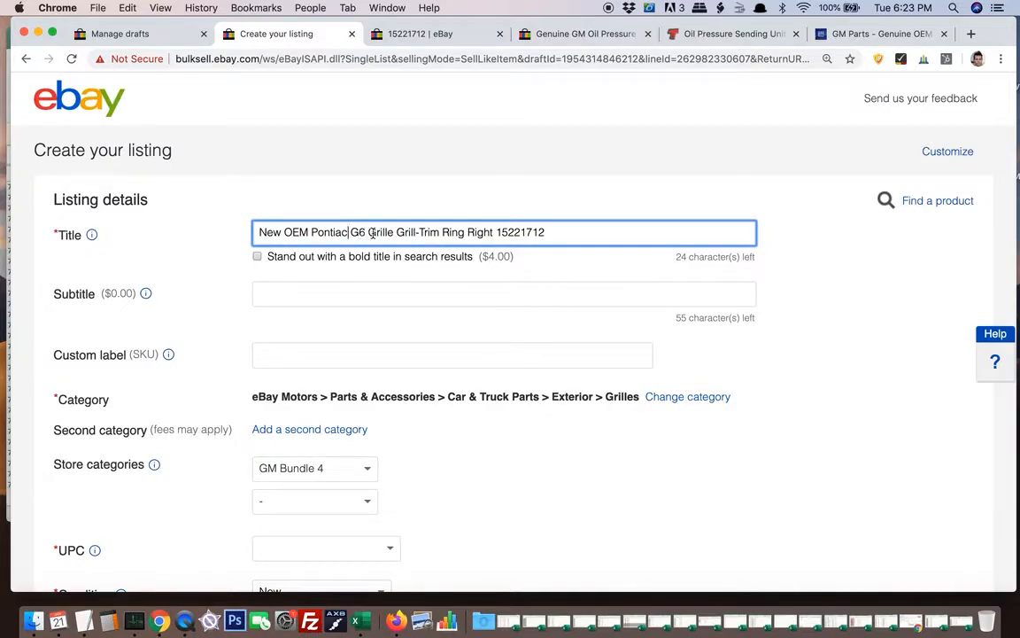
Insert the word "Chrome" after "Grille" in the draft's title.
{"action": "key", "text": "BackSpace"}
{"action": "key", "text": "BackSpace"}
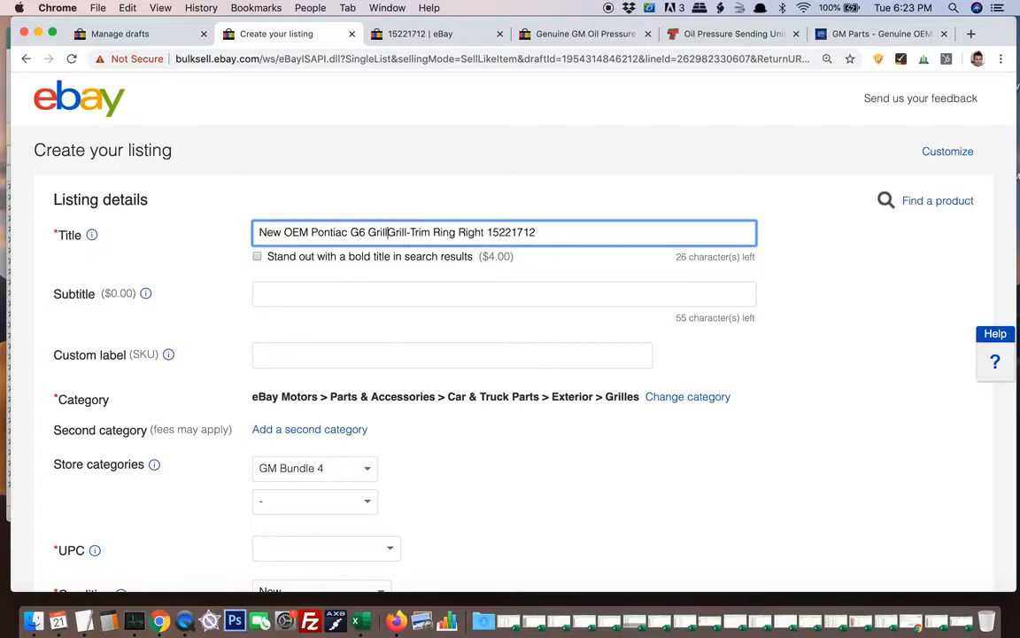
{"action": "type", "text": "e CHrome"}
{"action": "key", "text": "BackSpace"}
{"action": "key", "text": "BackSpace"}
{"action": "key", "text": "BackSpace"}
{"action": "key", "text": "BackSpace"}
{"action": "key", "text": "BackSpace"}
{"action": "type", "text": "hrome"}
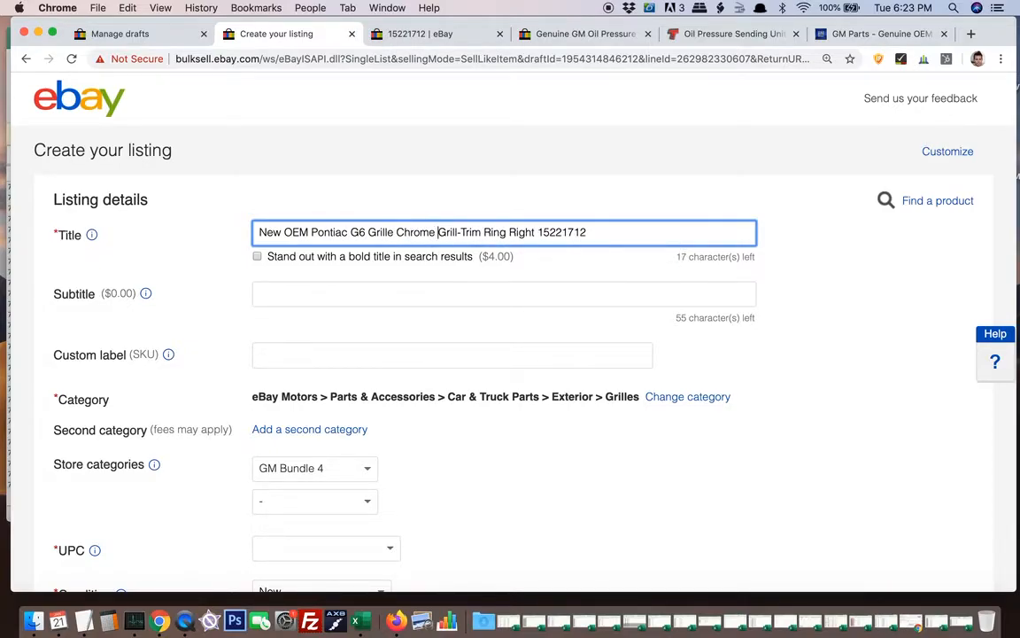
Replace "-Trim Ring Right" after "Grill" in the title with "Bezel Passenger Side 2005-09", keeping the part number at the end.
{"action": "double_click", "coordinate": [473, 234]}
{"action": "key", "text": "BackSpace"}
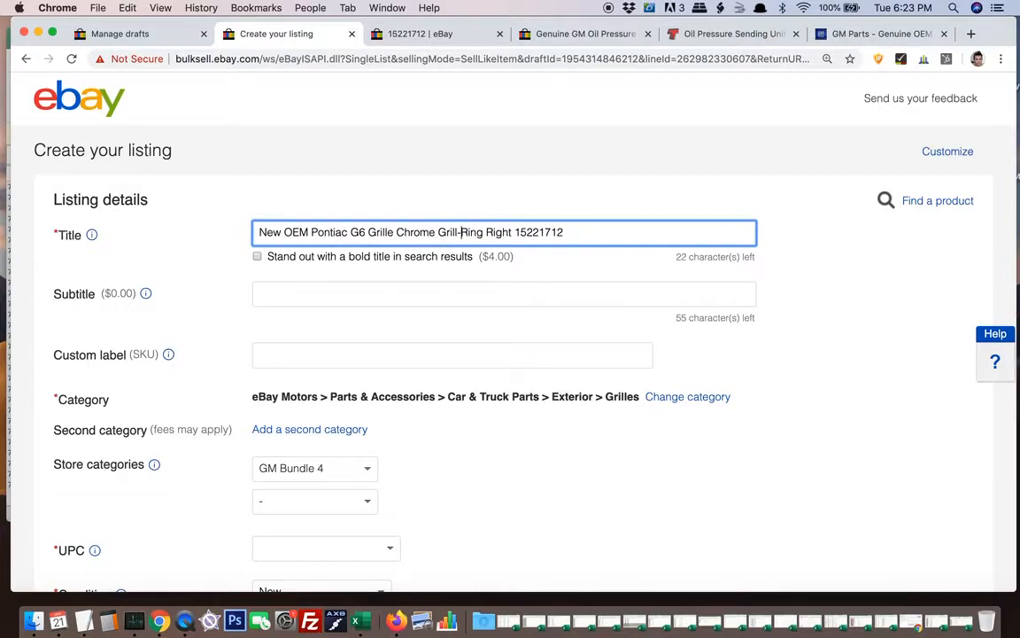
{"action": "key", "text": "BackSpace"}
{"action": "key", "text": "BackSpace"}
{"action": "type", "text": "Bezel "}
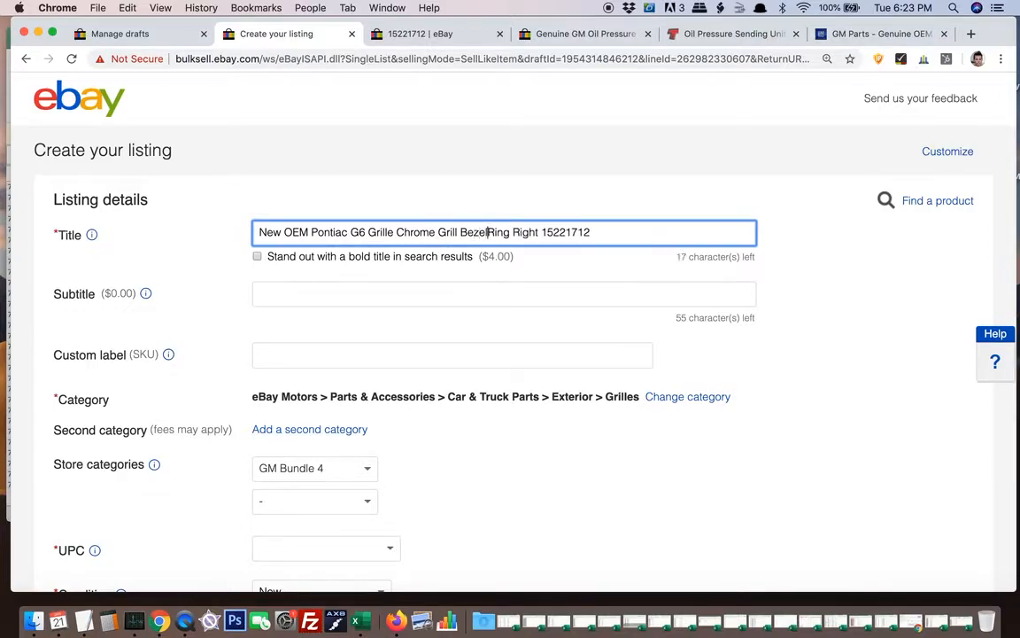
{"action": "type", "text": "Passenger Side"}
{"action": "double_click", "coordinate": [583, 232]}
{"action": "type", "text": "2005-09"}
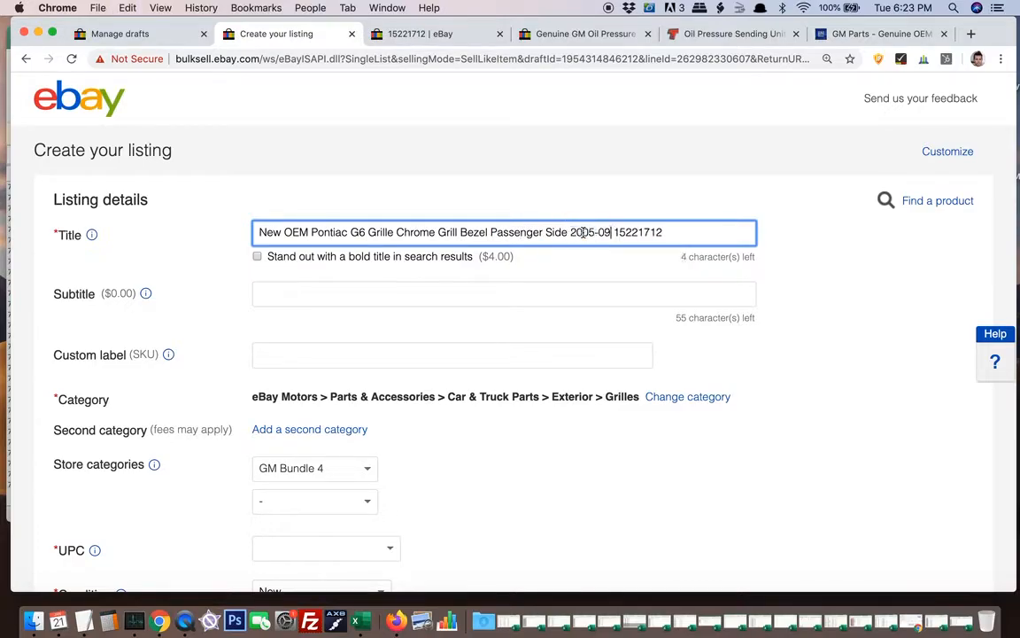
Copy the full title and paste it over the first line of the item description.
{"action": "triple_click", "coordinate": [549, 233]}
{"action": "key", "text": "cmd+c"}
{"action": "scroll", "coordinate": [592, 299], "scroll_direction": "down", "scroll_amount": 20}
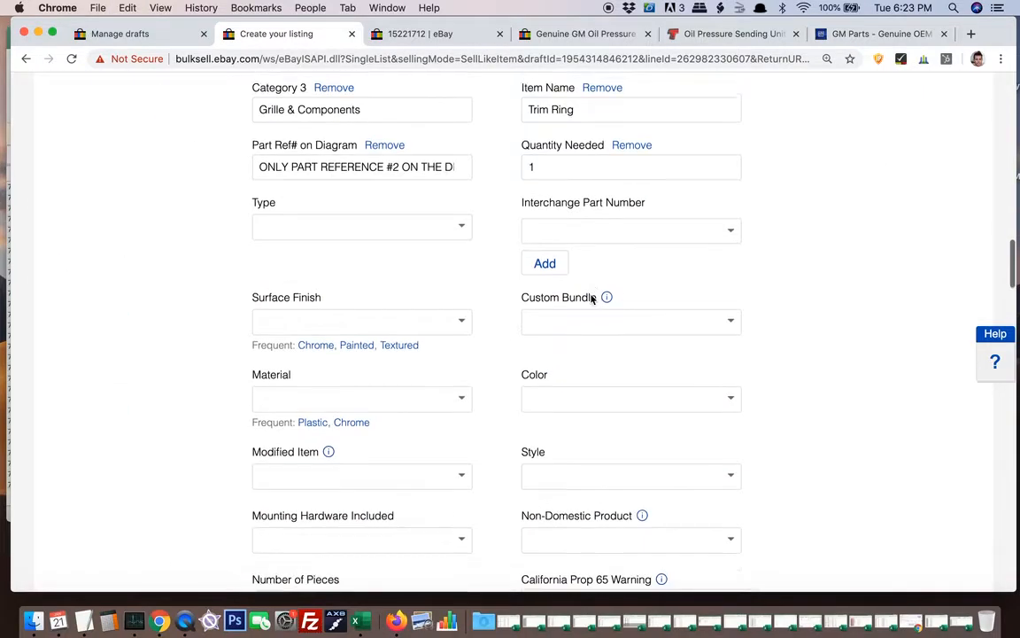
{"action": "scroll", "coordinate": [592, 300], "scroll_direction": "down", "scroll_amount": 2}
{"action": "triple_click", "coordinate": [802, 323]}
{"action": "key", "text": "cmd+v"}
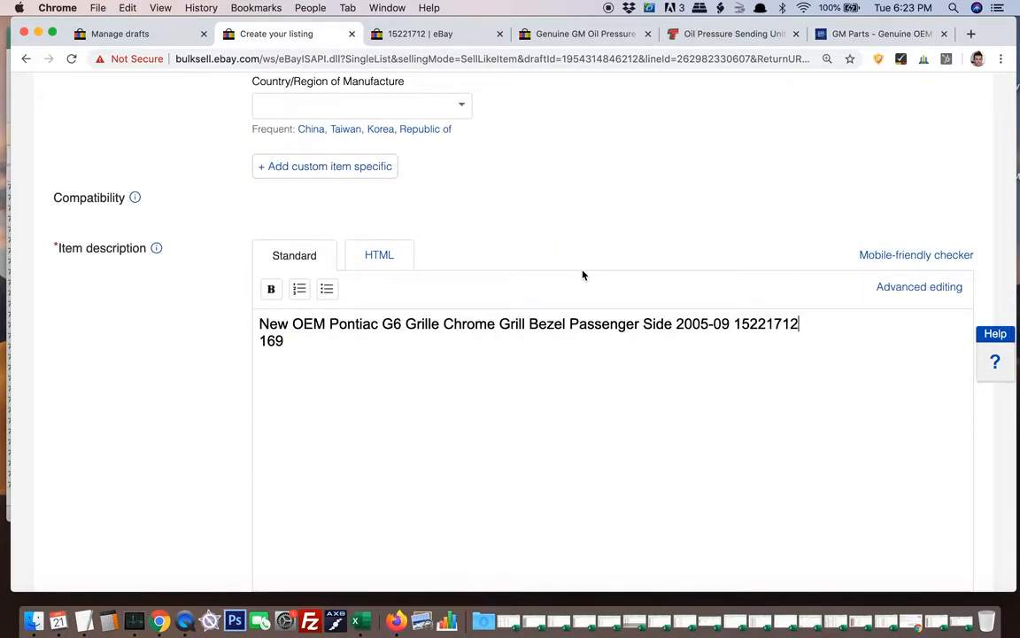
Copy the part number from the item description and add "Passenger Side" as a placement on vehicle.
{"action": "double_click", "coordinate": [788, 329]}
{"action": "key", "text": "super+c"}
{"action": "scroll", "coordinate": [730, 251], "scroll_direction": "up", "scroll_amount": 15}
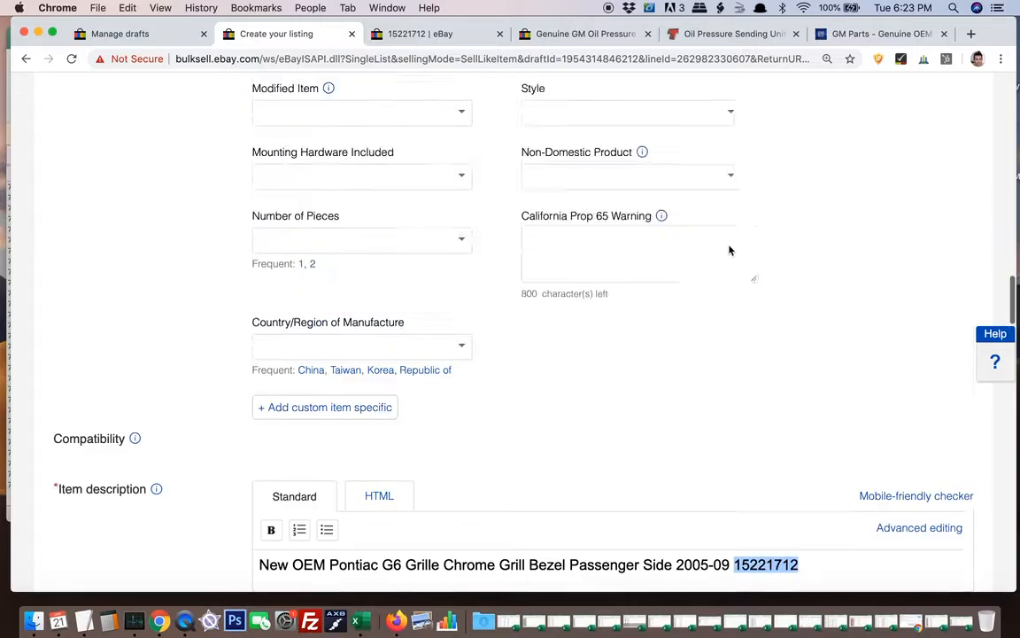
{"action": "scroll", "coordinate": [730, 251], "scroll_direction": "up", "scroll_amount": 1}
{"action": "left_click", "coordinate": [603, 320]}
{"action": "type", "text": "Passenger Side"}
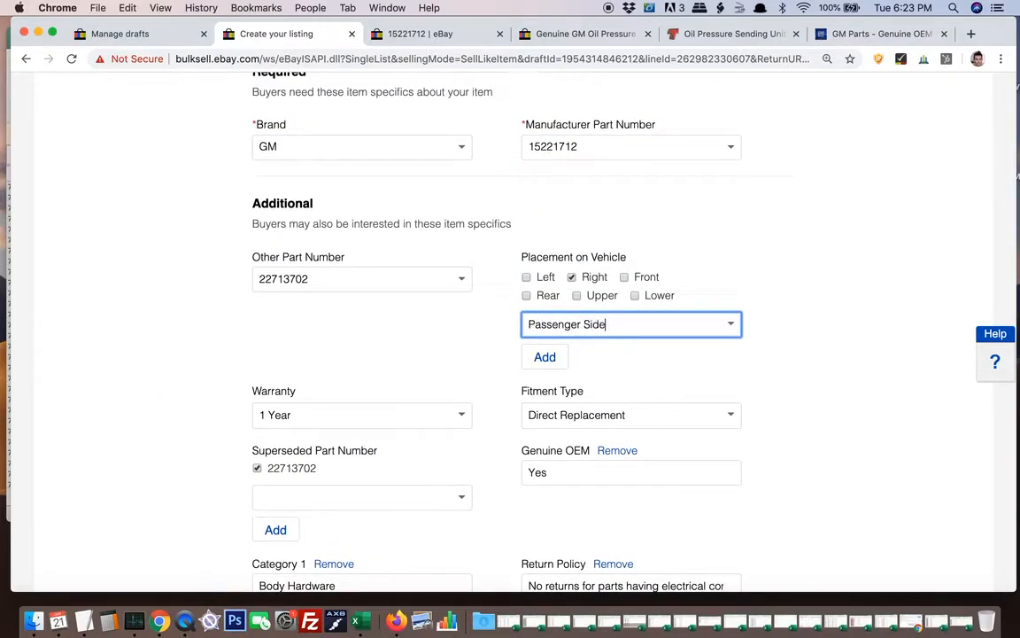
{"action": "left_click", "coordinate": [553, 357]}
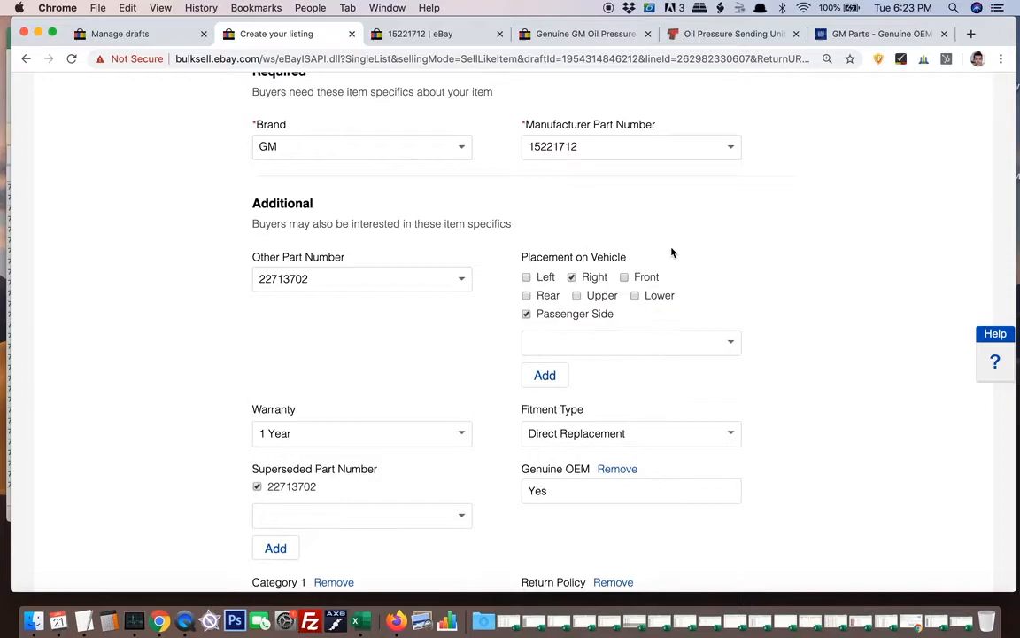
Look up part 15221712 on the Tasca Parts site and copy its description text "Without gxp, 1st design.".
{"action": "left_click", "coordinate": [760, 35]}
{"action": "left_click", "coordinate": [558, 163]}
{"action": "key", "text": "super+v"}
{"action": "key", "text": "Return"}
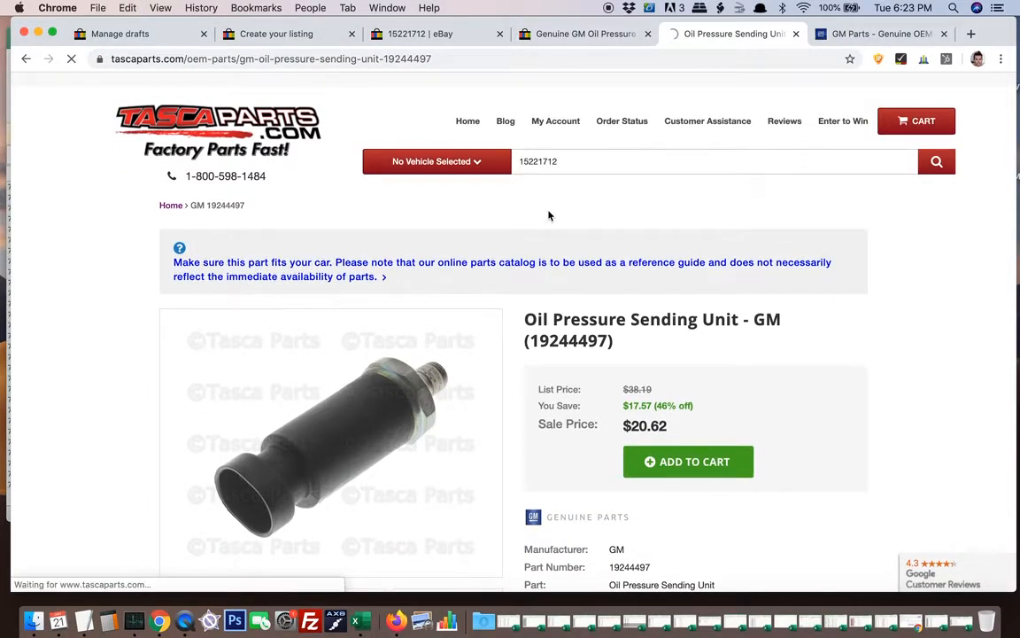
{"action": "scroll", "coordinate": [471, 210], "scroll_direction": "down", "scroll_amount": 10}
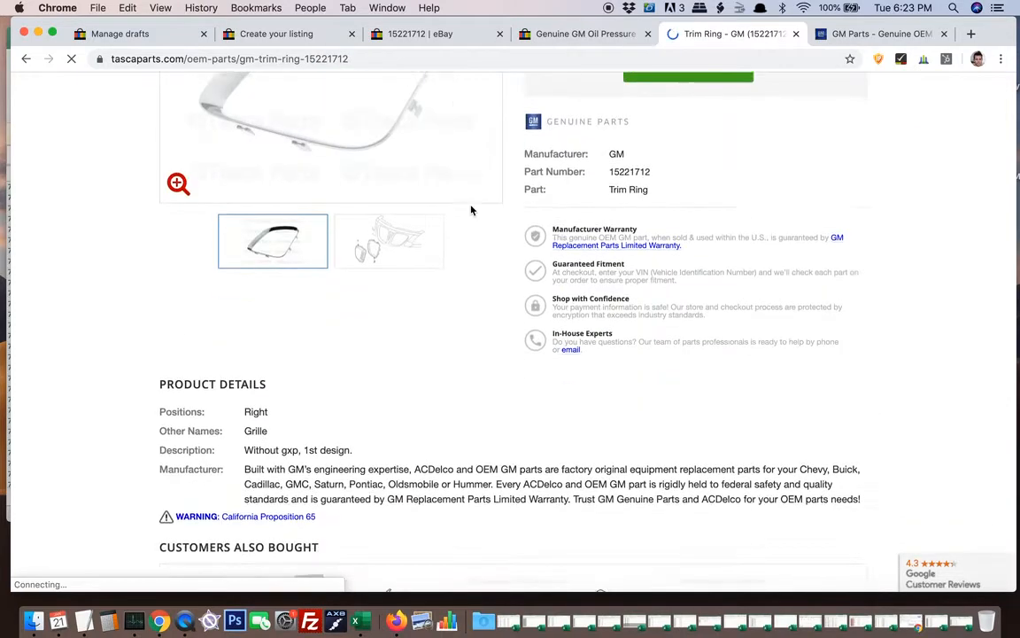
{"action": "triple_click", "coordinate": [304, 277]}
{"action": "key", "text": "super+c"}
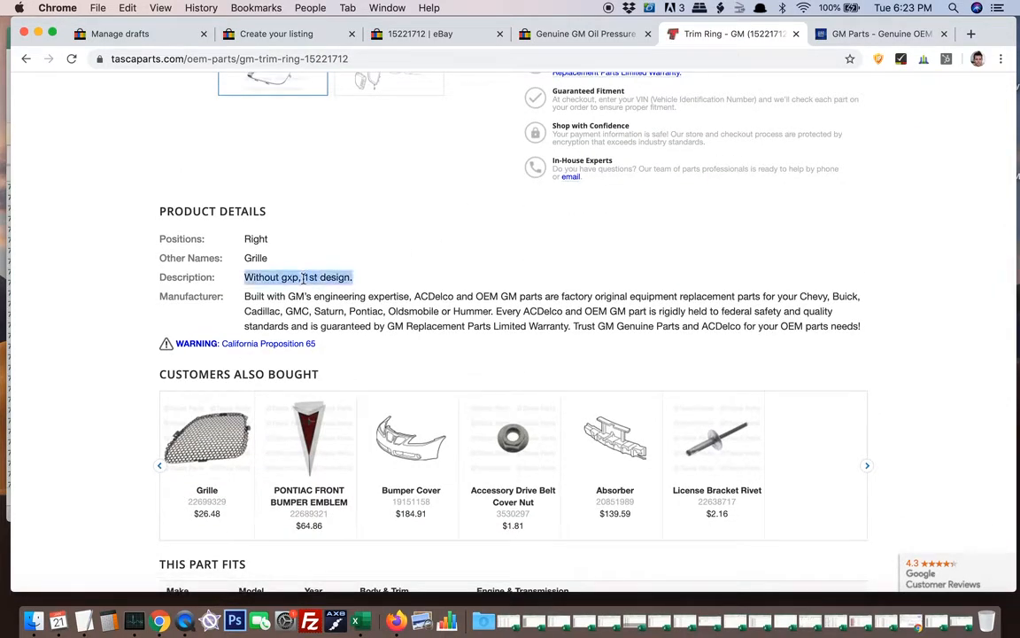
Return to the draft and paste "Without gxp, 1st design." into the item description above "169".
{"action": "left_click", "coordinate": [287, 36]}
{"action": "scroll", "coordinate": [547, 276], "scroll_direction": "down", "scroll_amount": 15}
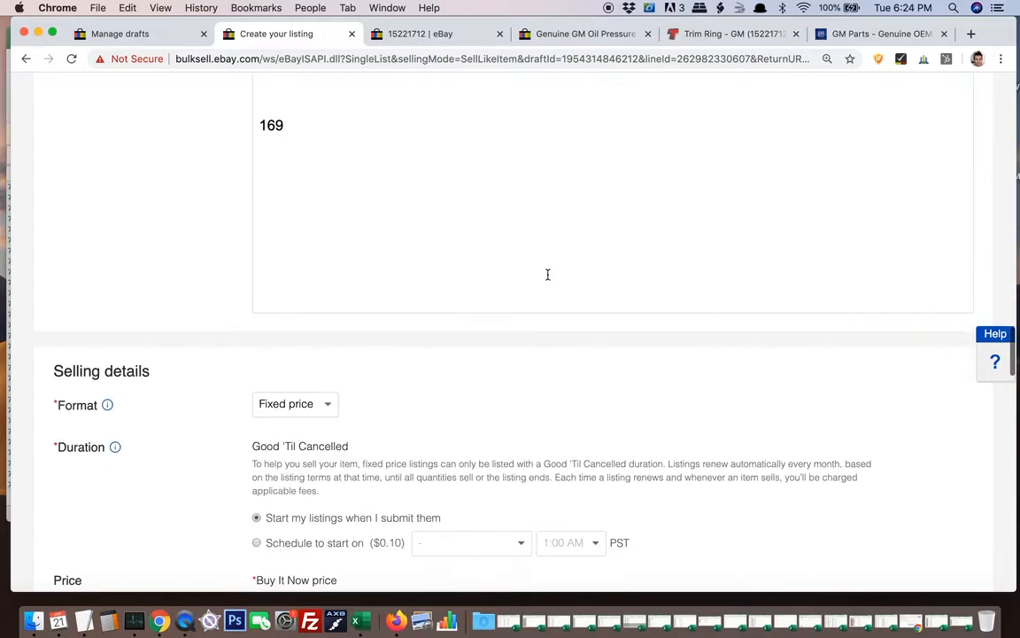
{"action": "scroll", "coordinate": [543, 281], "scroll_direction": "up", "scroll_amount": 3}
{"action": "left_click", "coordinate": [432, 276]}
{"action": "key", "text": "super+v"}
{"action": "scroll", "coordinate": [529, 401], "scroll_direction": "down", "scroll_amount": 3}
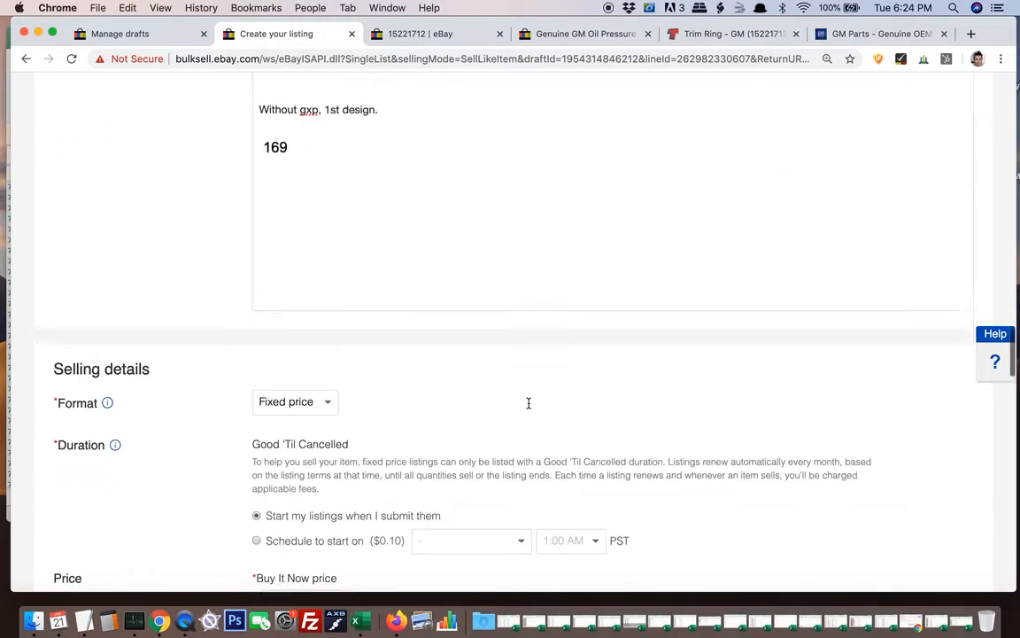
Review the completed trim ring listing and save it as a draft.
{"action": "scroll", "coordinate": [529, 408], "scroll_direction": "up", "scroll_amount": 5}
{"action": "scroll", "coordinate": [529, 408], "scroll_direction": "up", "scroll_amount": 20}
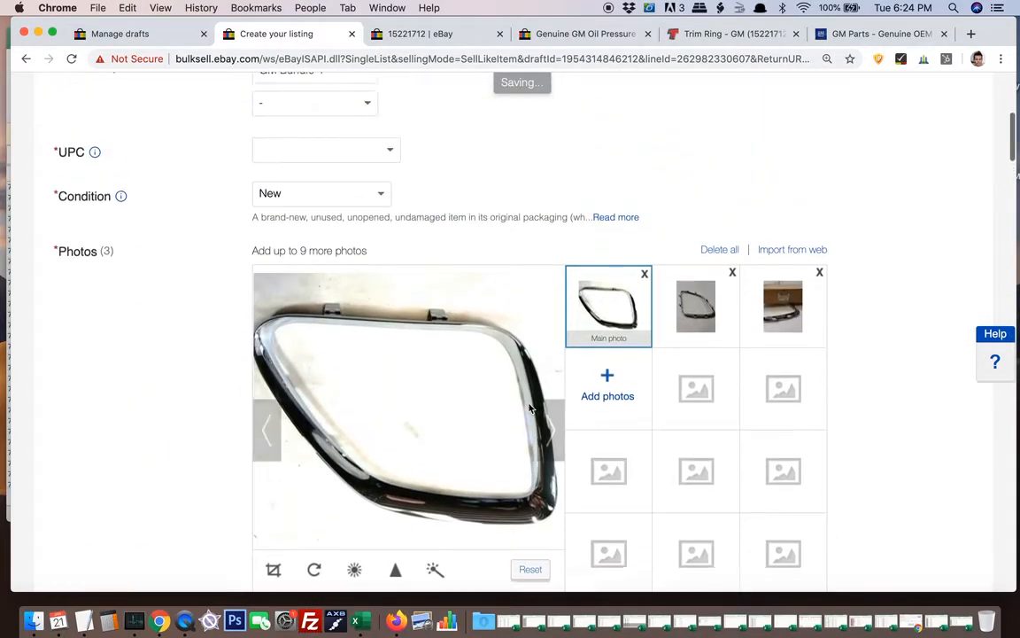
{"action": "scroll", "coordinate": [529, 409], "scroll_direction": "down", "scroll_amount": 20}
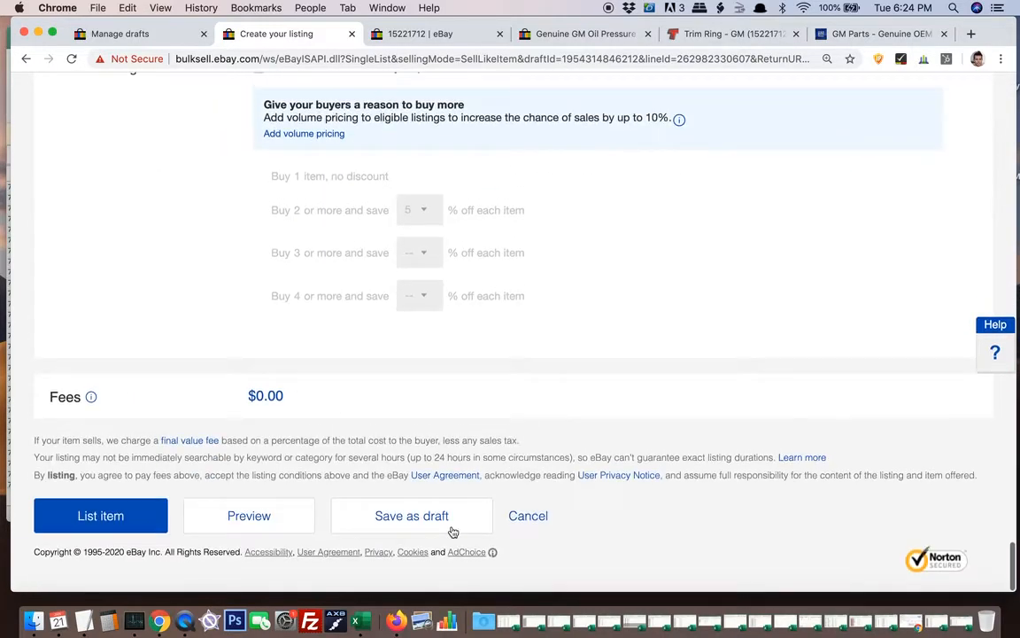
{"action": "left_click", "coordinate": [441, 537]}
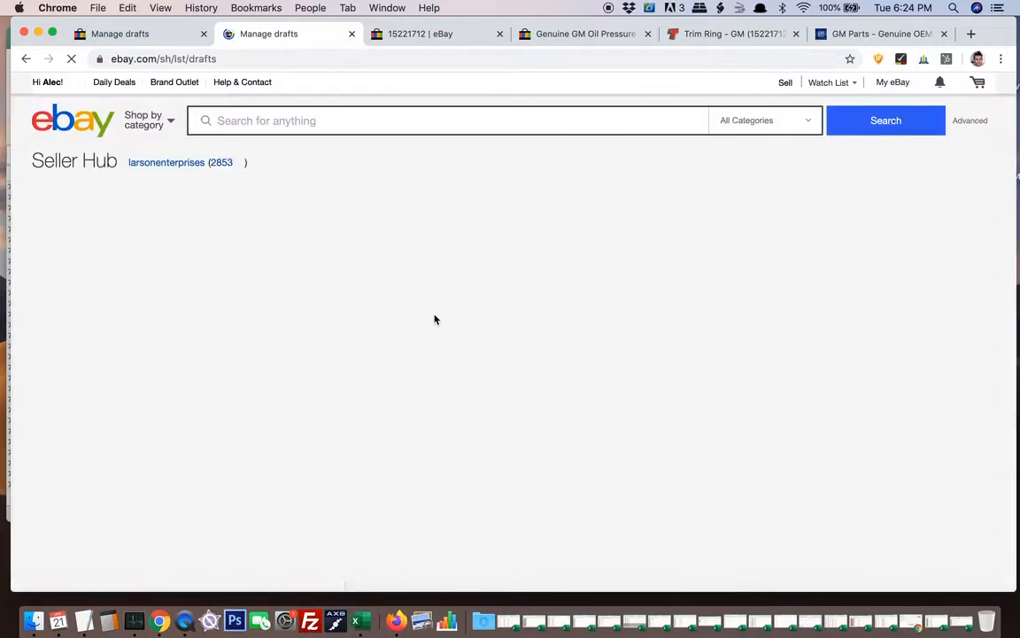
Open the draft "GM OEM Electrical-Fuse Relay Box Upper Cover 15278531" for completion.
{"action": "scroll", "coordinate": [434, 319], "scroll_direction": "down", "scroll_amount": 3}
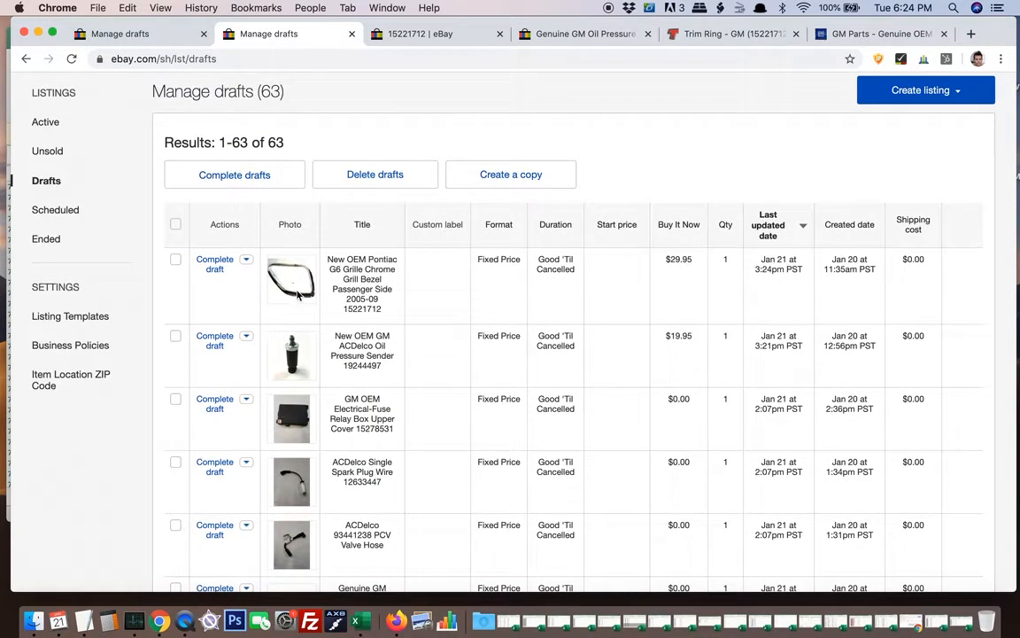
{"action": "scroll", "coordinate": [334, 336], "scroll_direction": "down", "scroll_amount": 2}
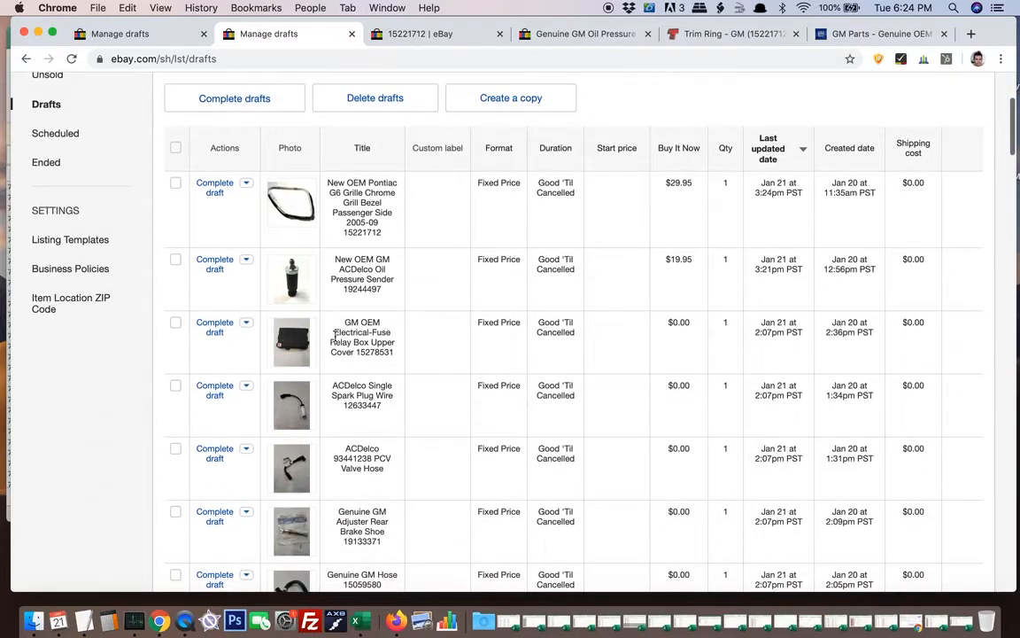
{"action": "left_click", "coordinate": [227, 329]}
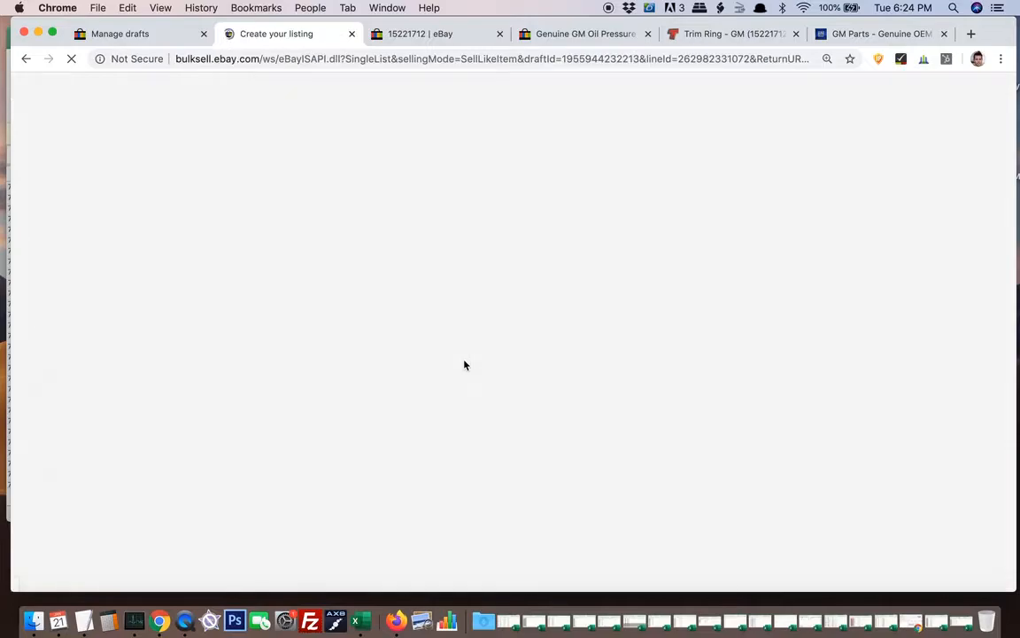
Crop the main photo closely around the relay box cover.
{"action": "scroll", "coordinate": [465, 364], "scroll_direction": "down", "scroll_amount": 6}
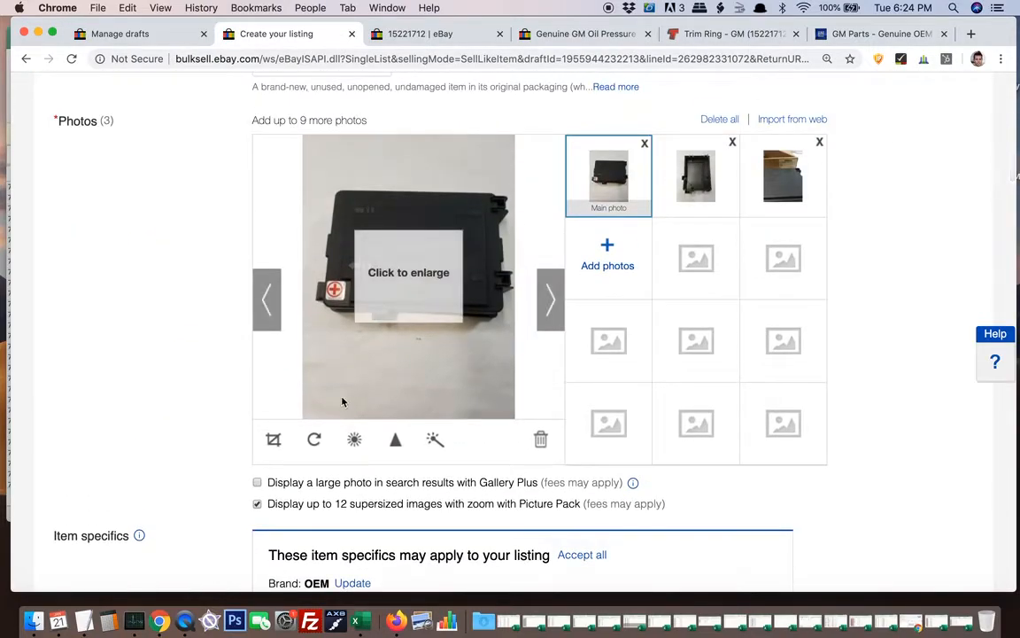
{"action": "left_click", "coordinate": [273, 440]}
{"action": "left_click_drag", "start_coordinate": [412, 292], "coordinate": [533, 342]}
Set the main photo's brightness and contrast to 53, rotate it by 180 degrees and save the edits.
{"action": "left_click", "coordinate": [354, 440]}
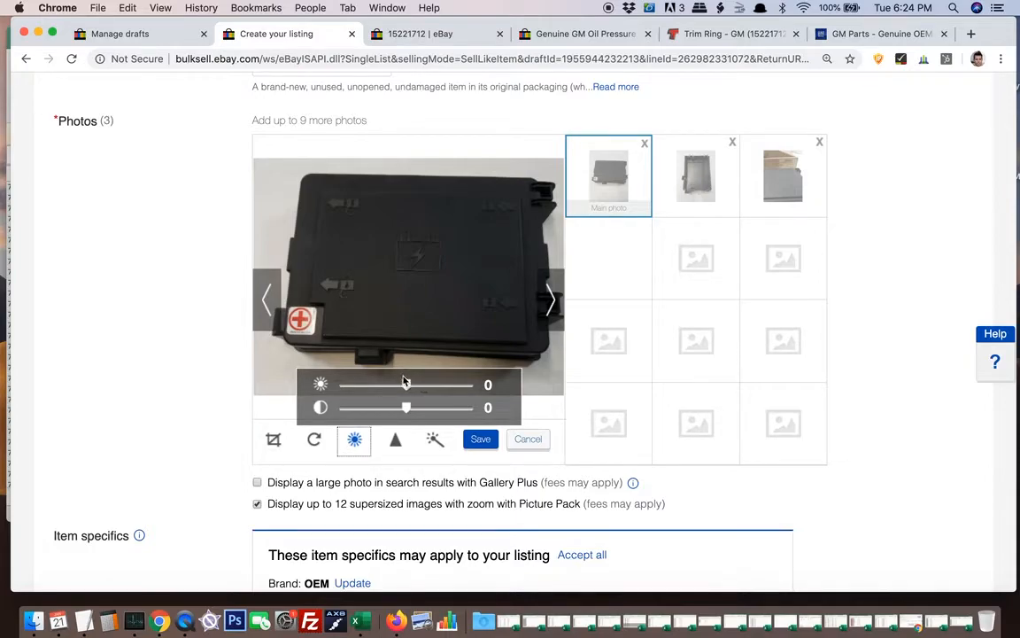
{"action": "left_click_drag", "start_coordinate": [412, 386], "coordinate": [447, 417]}
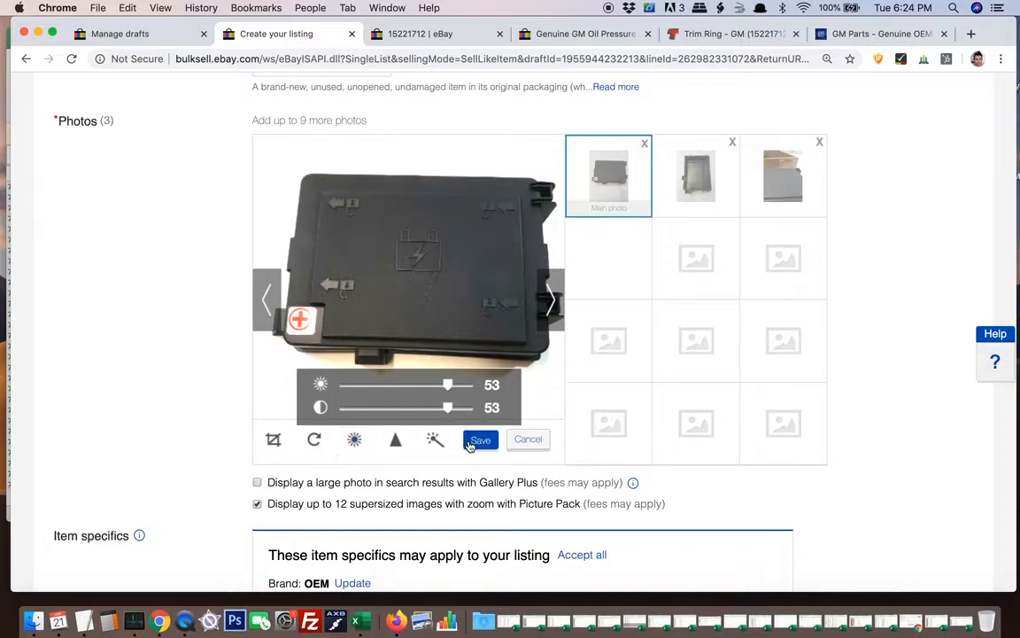
{"action": "left_click", "coordinate": [473, 440]}
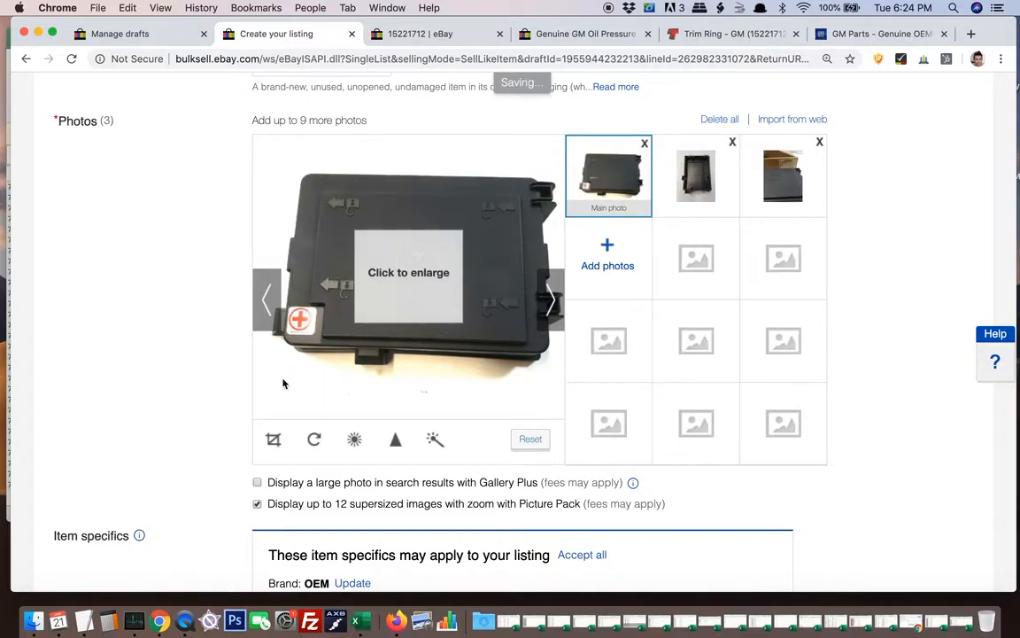
{"action": "double_click", "coordinate": [321, 446]}
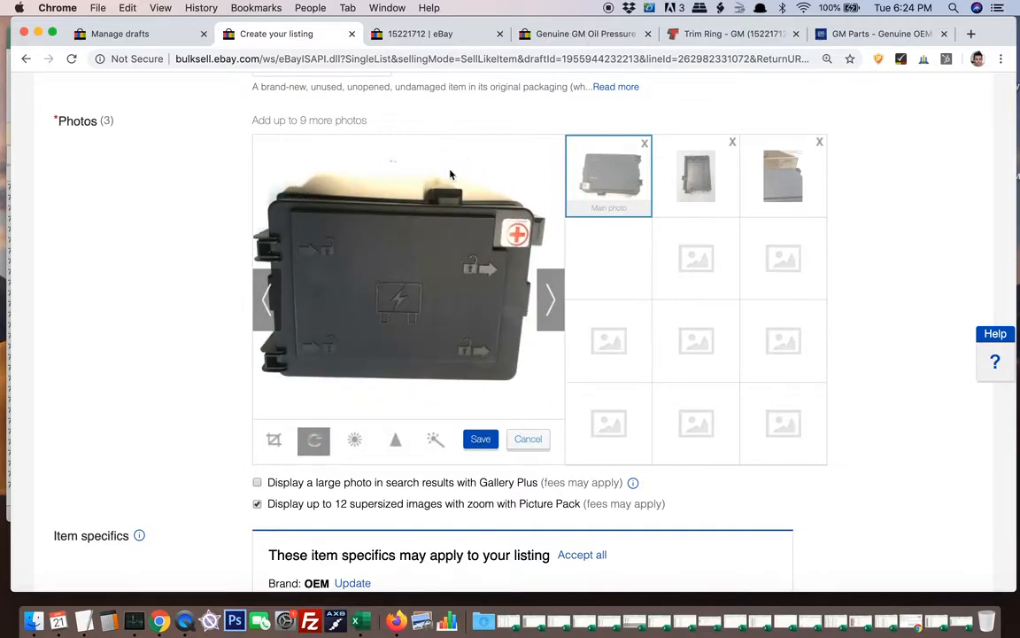
{"action": "left_click", "coordinate": [475, 448]}
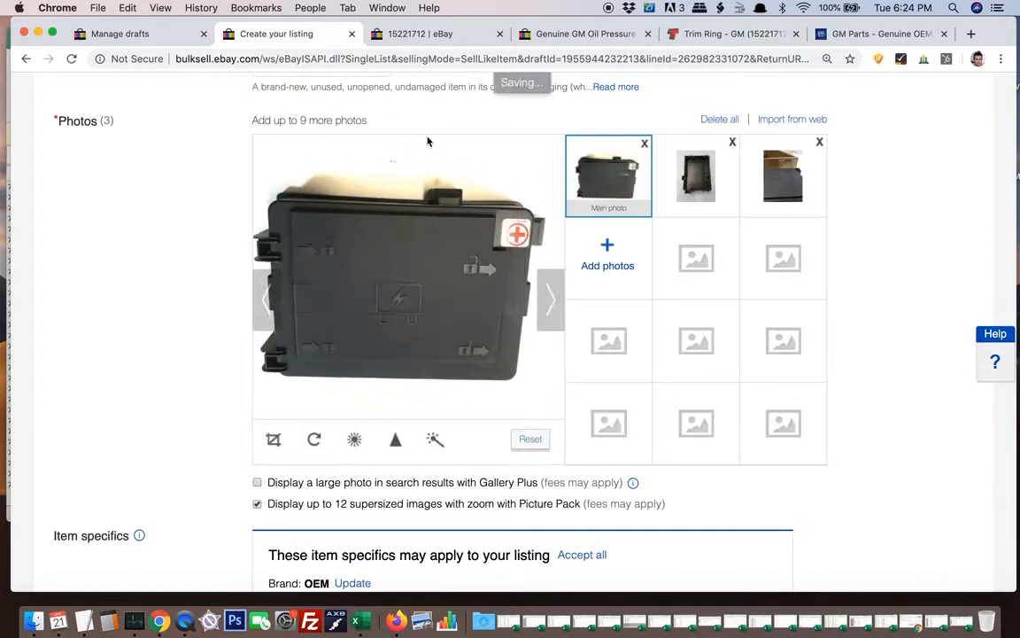
Look through the competing listings and their photos in the eBay search results for 15221712.
{"action": "left_click", "coordinate": [457, 37]}
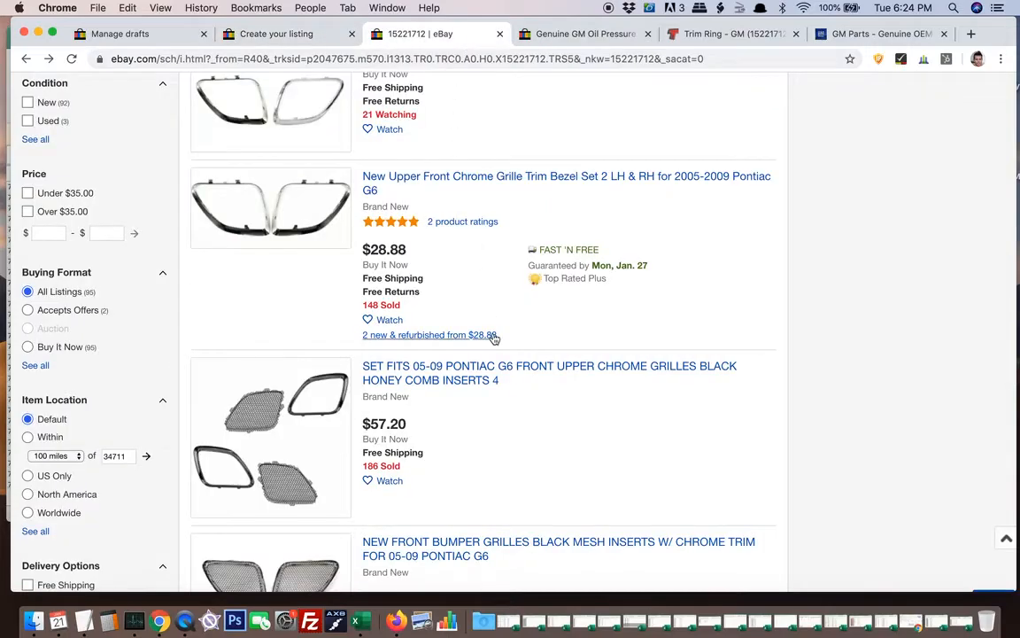
{"action": "scroll", "coordinate": [492, 338], "scroll_direction": "down", "scroll_amount": 5}
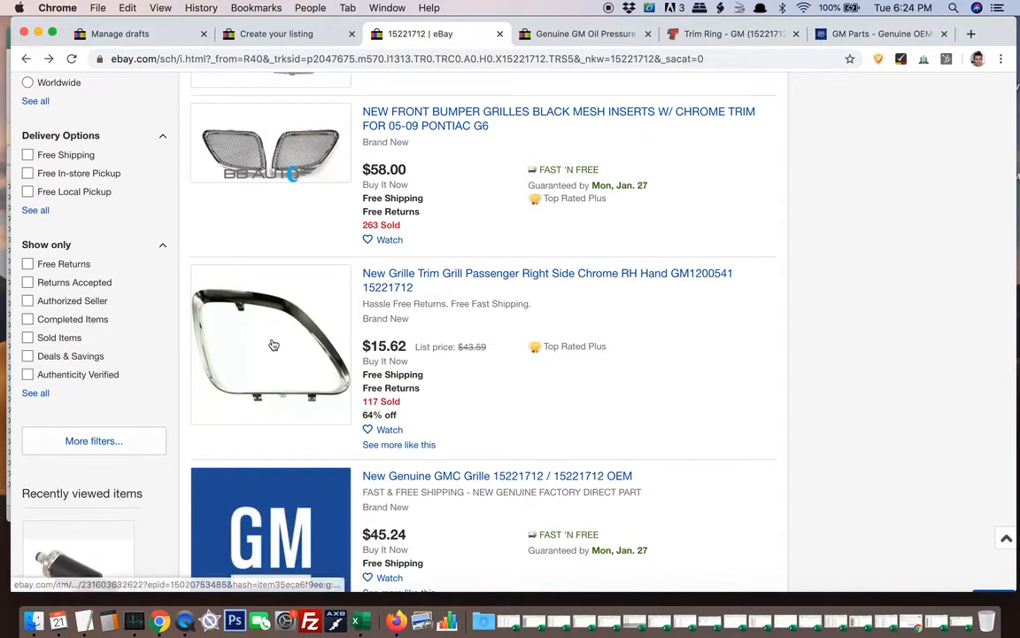
{"action": "scroll", "coordinate": [665, 439], "scroll_direction": "up", "scroll_amount": 6}
{"action": "scroll", "coordinate": [665, 440], "scroll_direction": "up", "scroll_amount": 3}
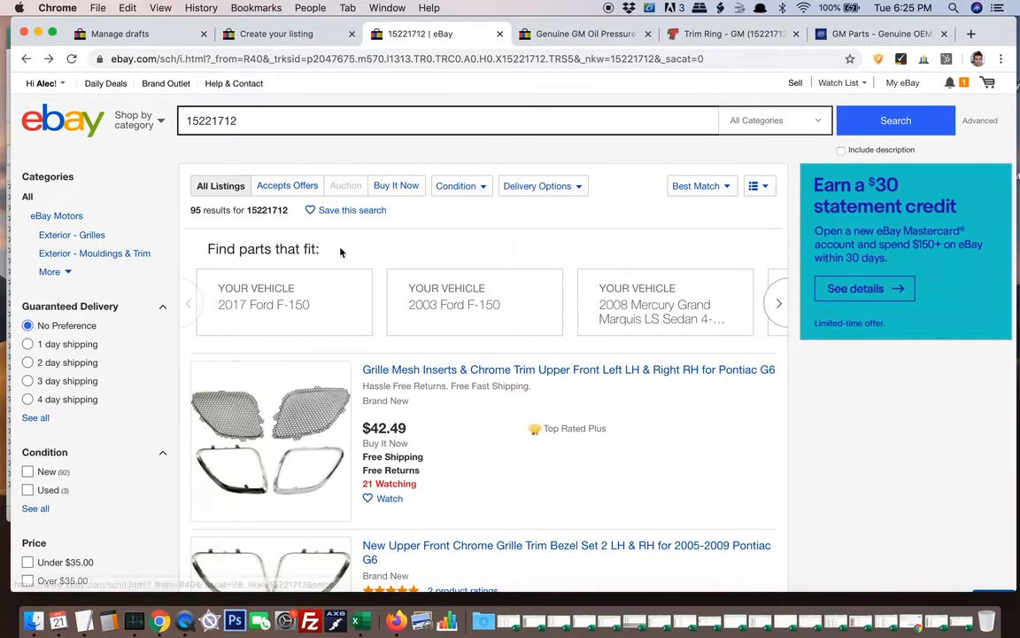
Go from the eBay home page to the Seller Hub overview and open the list of saved listing drafts.
{"action": "left_click", "coordinate": [84, 122]}
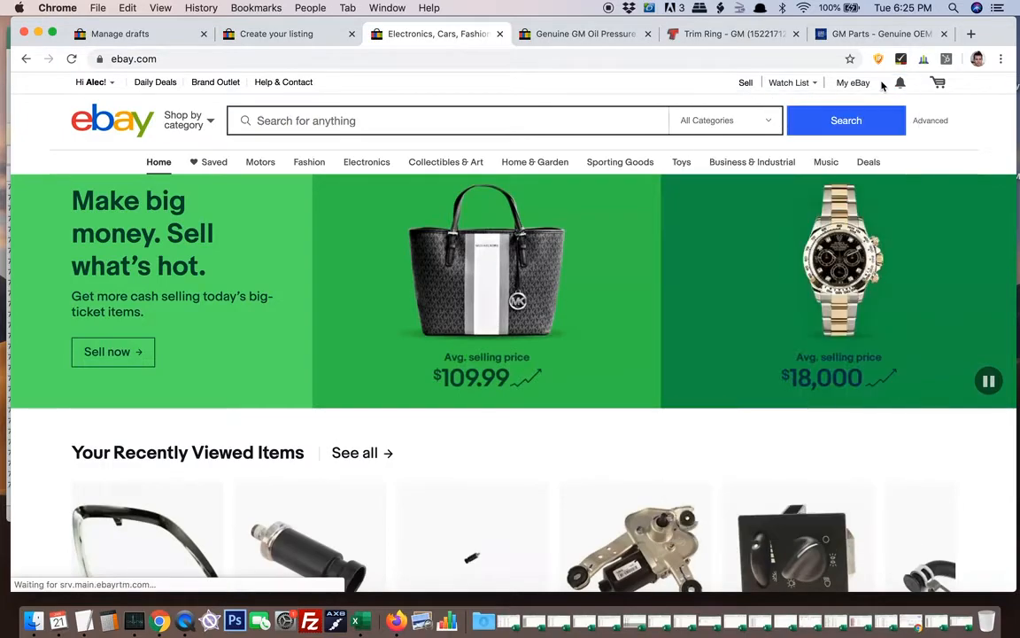
{"action": "mouse_move", "coordinate": [850, 104]}
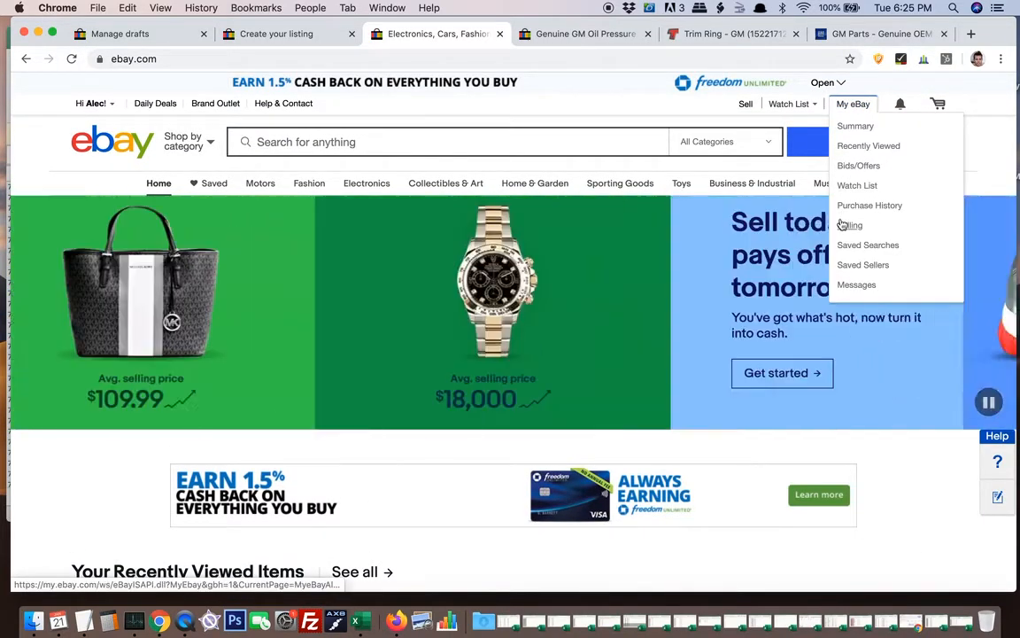
{"action": "left_click", "coordinate": [842, 225]}
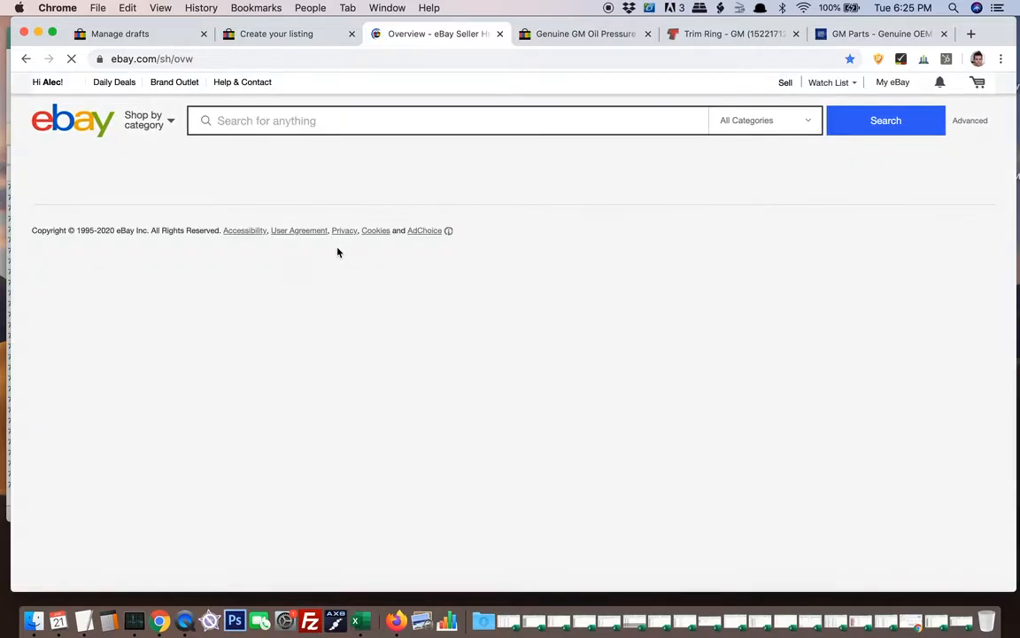
{"action": "scroll", "coordinate": [385, 407], "scroll_direction": "down", "scroll_amount": 5}
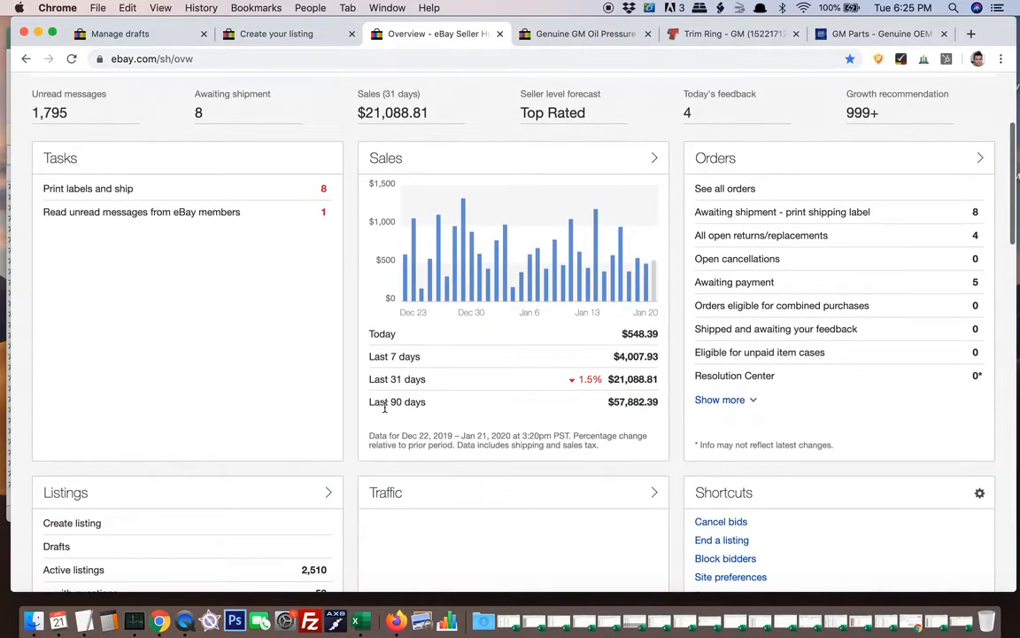
{"action": "scroll", "coordinate": [293, 357], "scroll_direction": "down", "scroll_amount": 10}
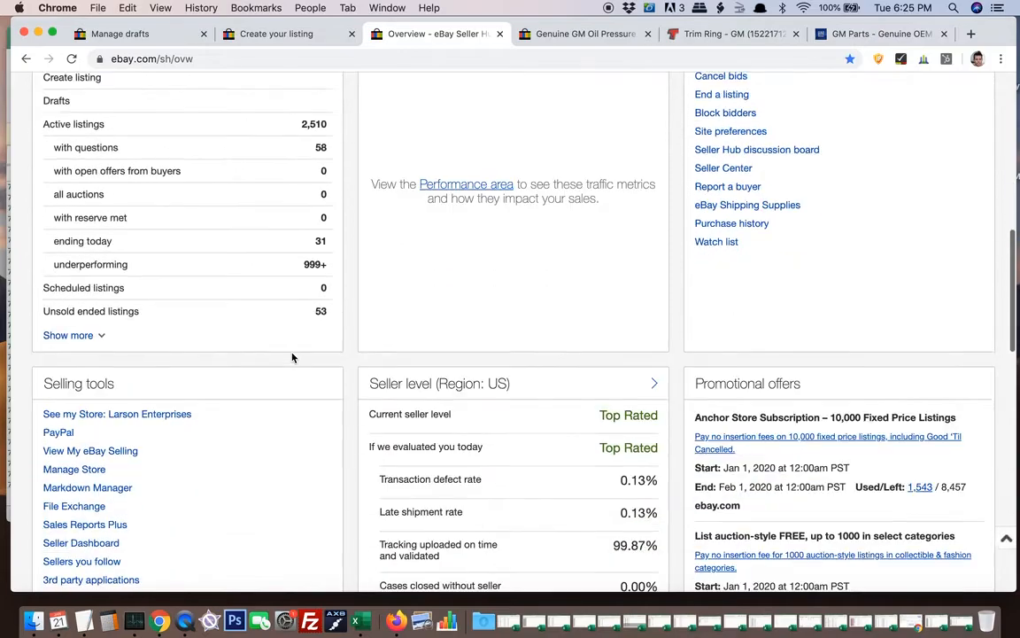
{"action": "scroll", "coordinate": [390, 388], "scroll_direction": "up", "scroll_amount": 15}
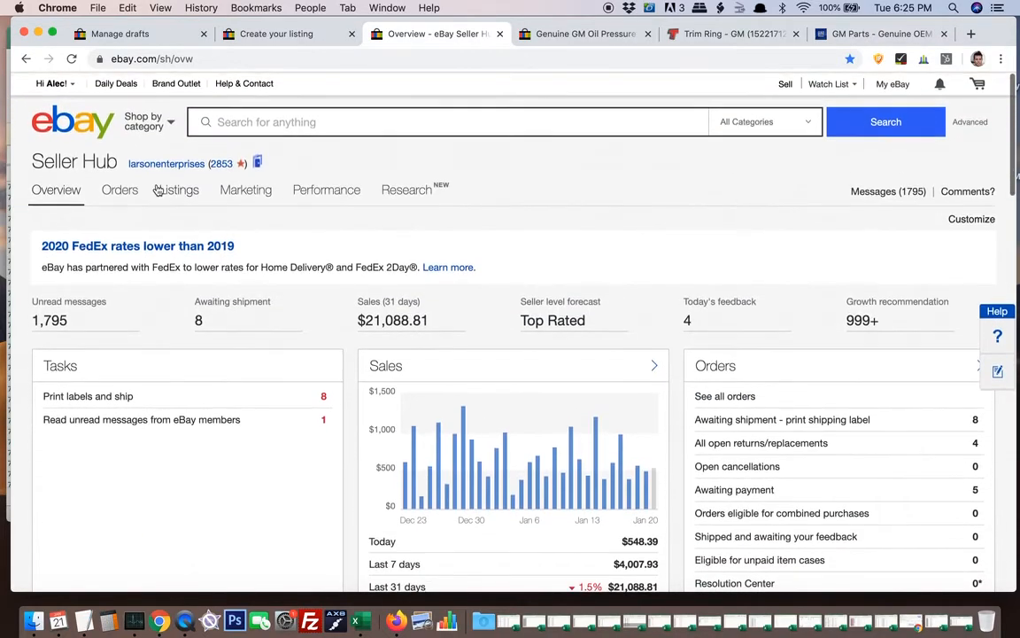
{"action": "mouse_move", "coordinate": [175, 193]}
{"action": "left_click", "coordinate": [174, 286]}
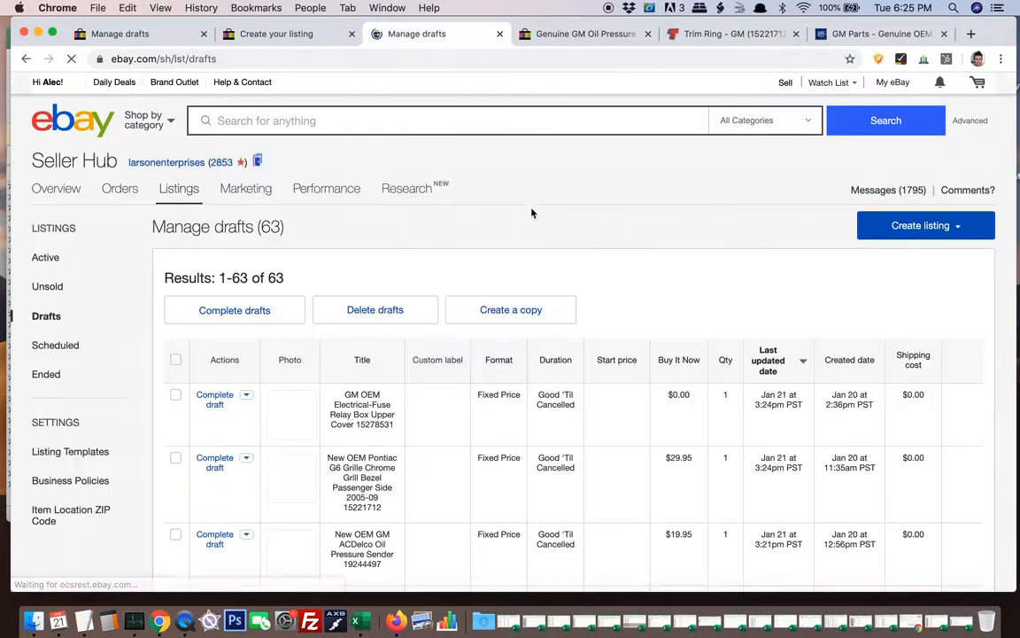
Open the draft "Genuine GM Adjuster Rear Brake Shoe 19133371" for completion and check its listing details and photos.
{"action": "scroll", "coordinate": [489, 265], "scroll_direction": "down", "scroll_amount": 3}
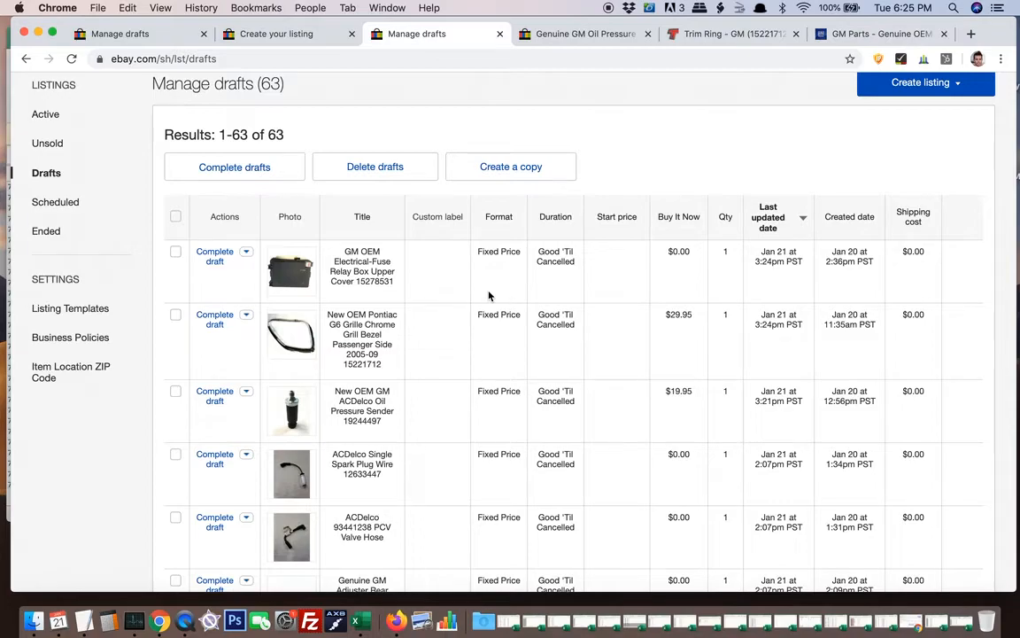
{"action": "scroll", "coordinate": [339, 383], "scroll_direction": "down", "scroll_amount": 5}
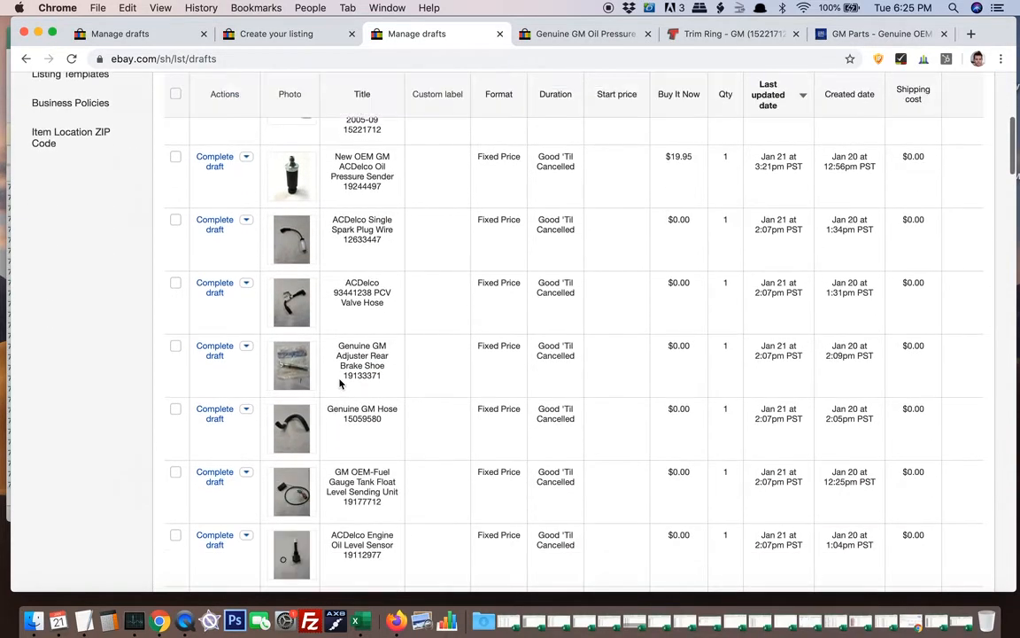
{"action": "scroll", "coordinate": [339, 382], "scroll_direction": "down", "scroll_amount": 2}
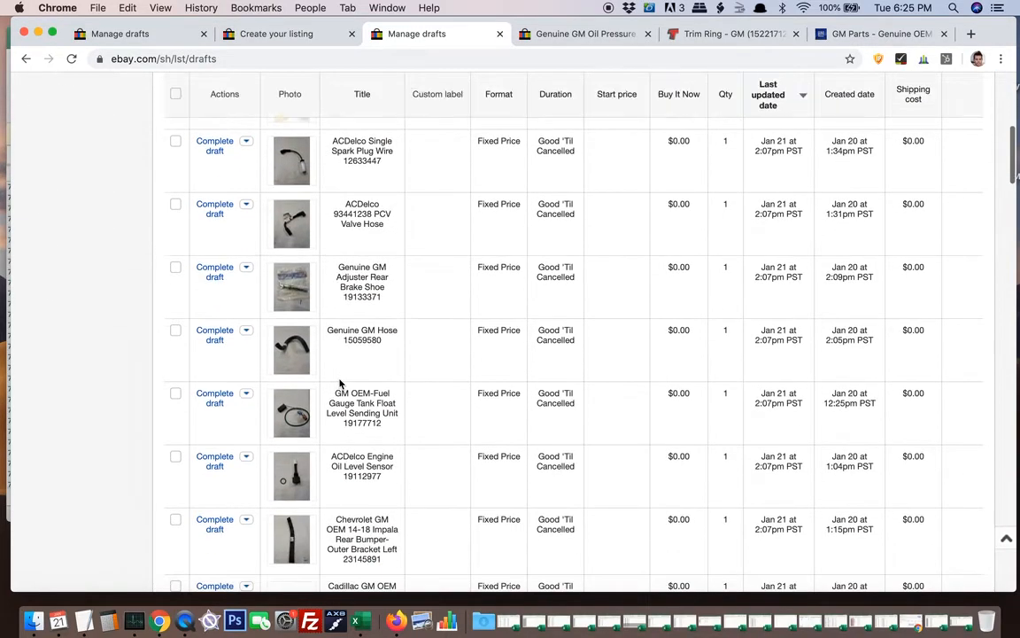
{"action": "left_click", "coordinate": [212, 275]}
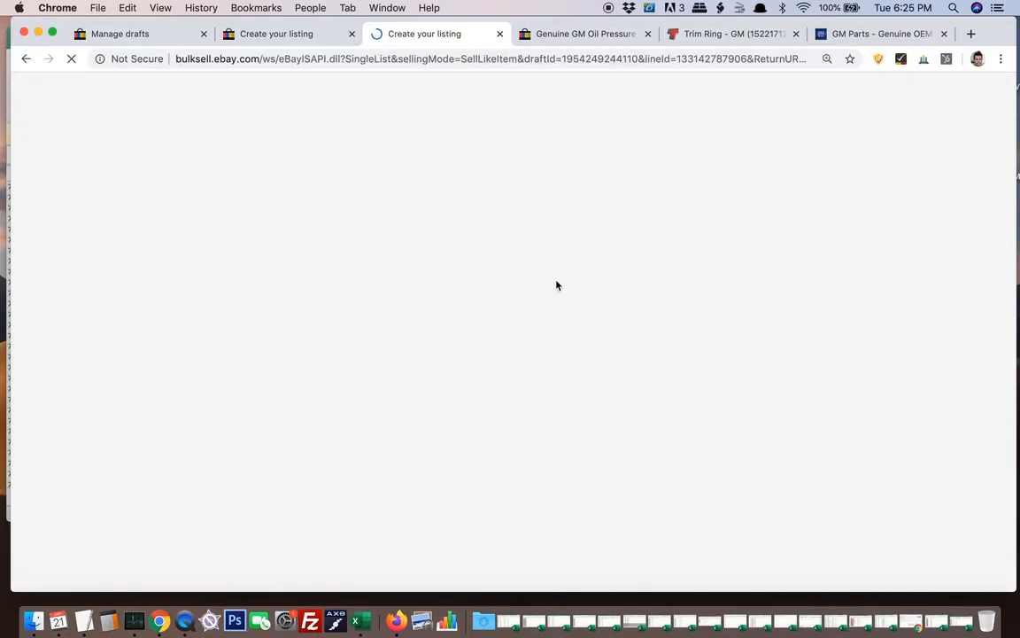
{"action": "scroll", "coordinate": [556, 283], "scroll_direction": "down", "scroll_amount": 3}
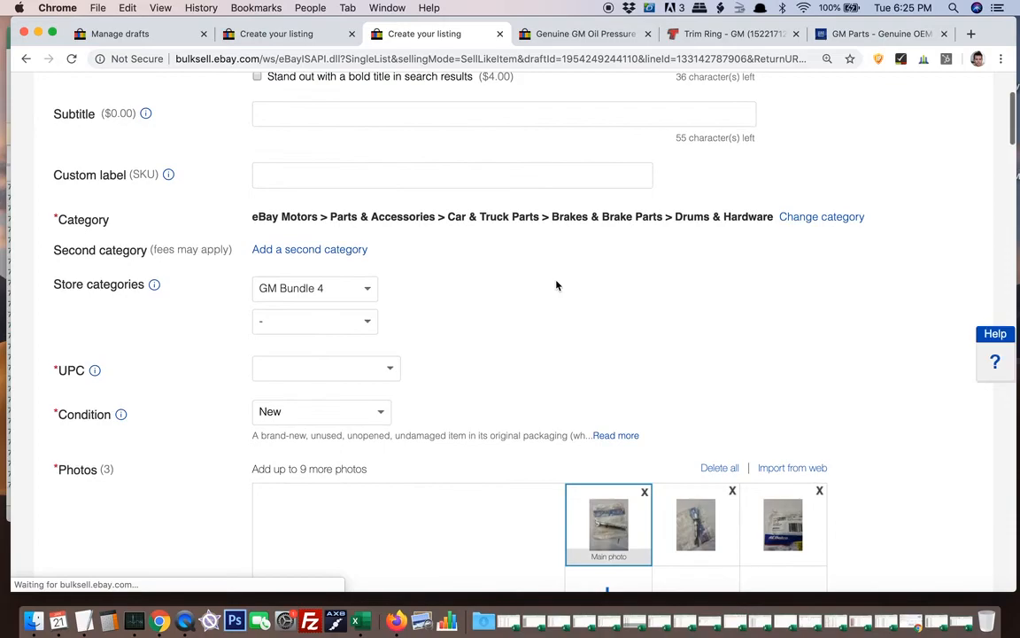
{"action": "scroll", "coordinate": [556, 285], "scroll_direction": "down", "scroll_amount": 4}
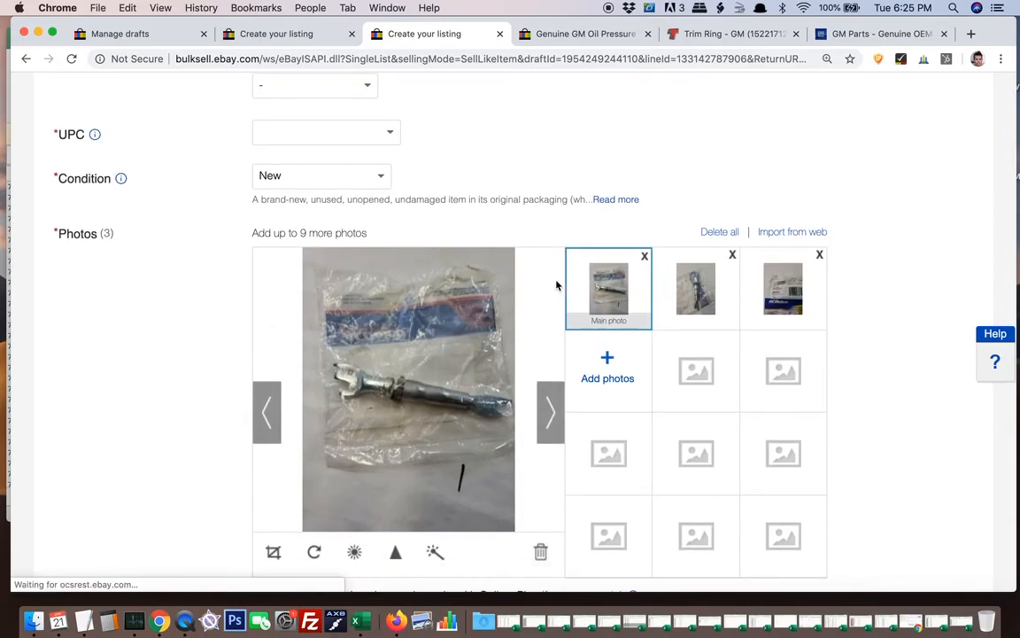
{"action": "scroll", "coordinate": [557, 286], "scroll_direction": "down", "scroll_amount": 1}
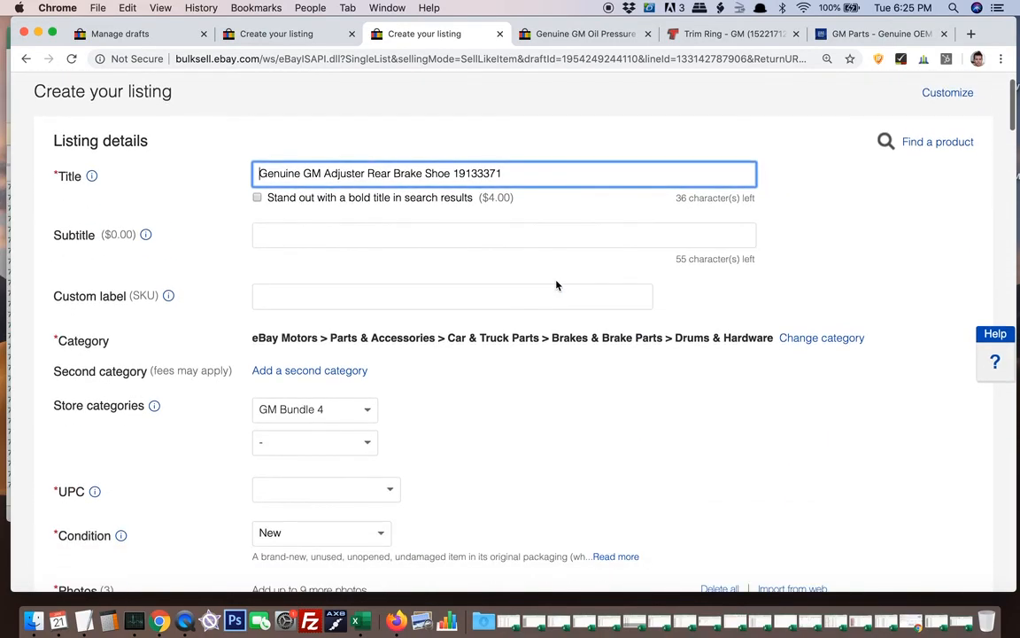